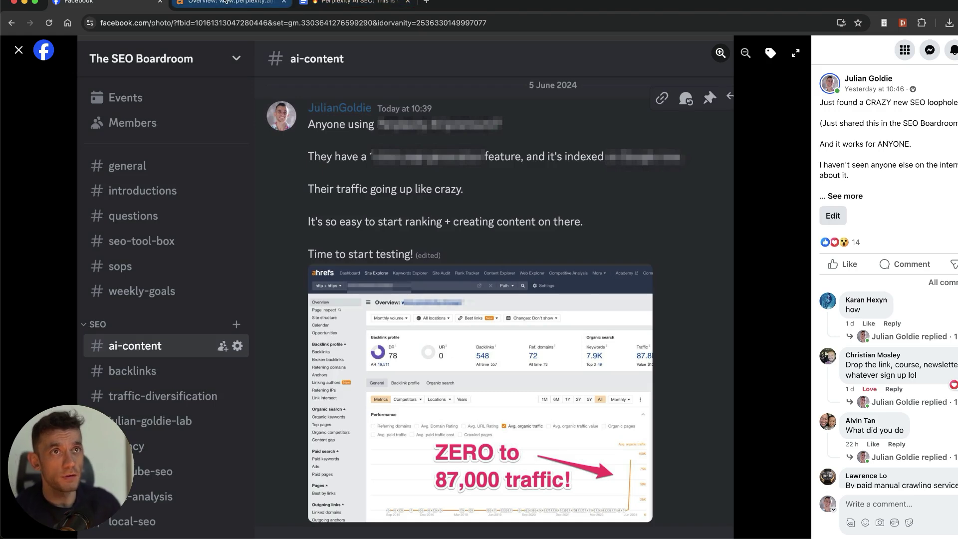
click(225, 2)
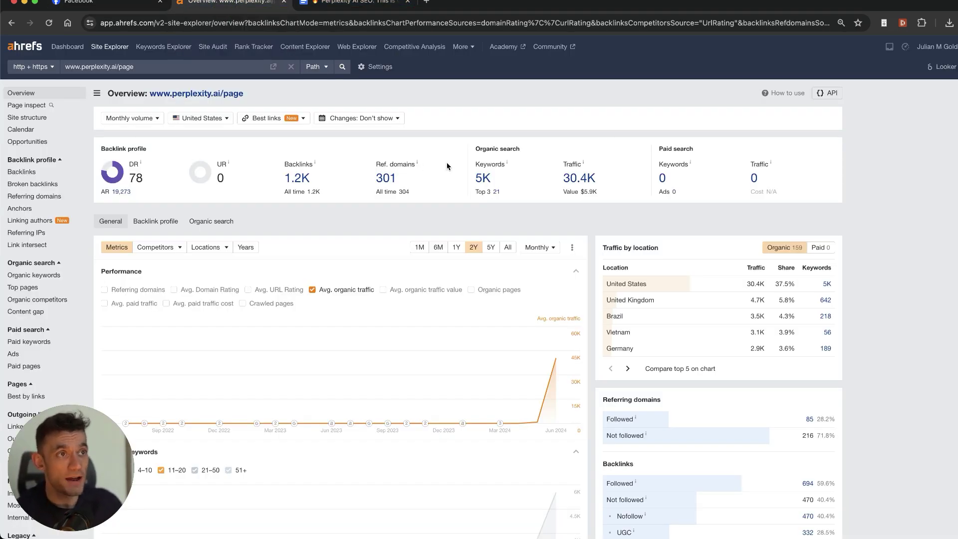
click(90, 4)
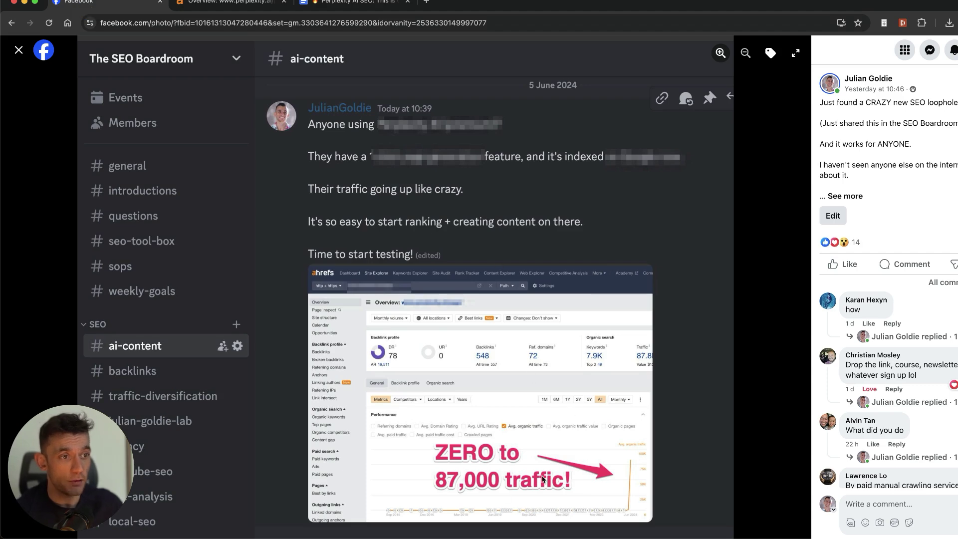
key(ctrl+Tab)
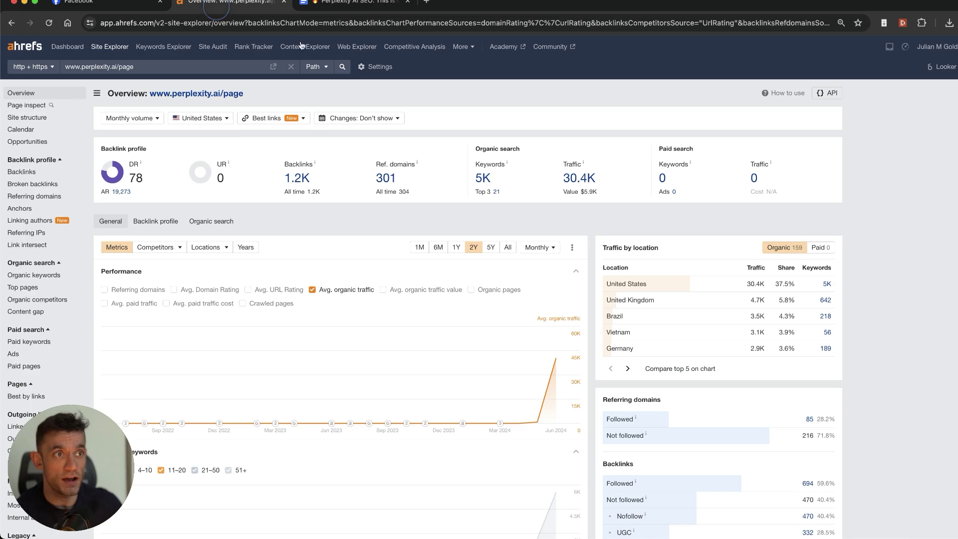
scroll(561, 245, down, 3)
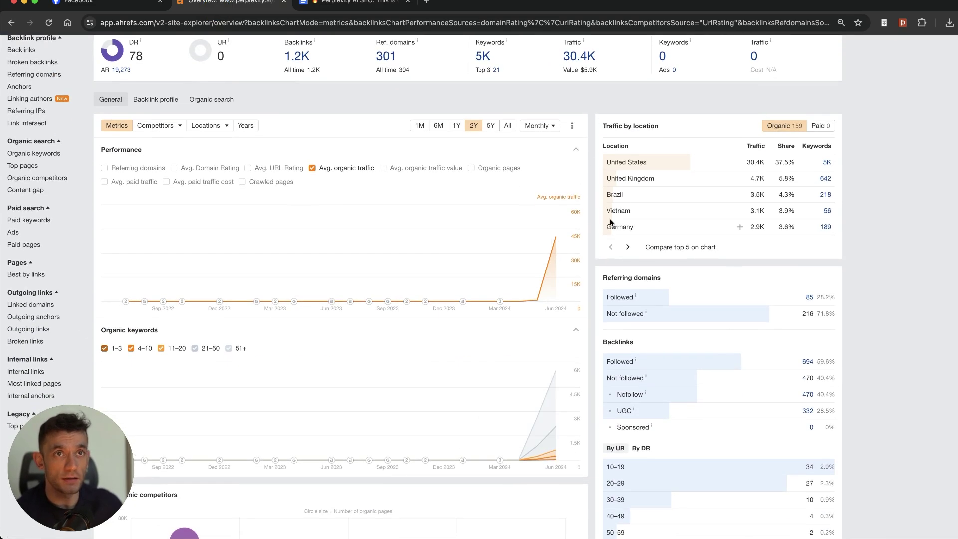
scroll(581, 227, up, 3)
- Open Perplexity in a new browser tab and place the Google Docs notes tab after it
click(336, 4)
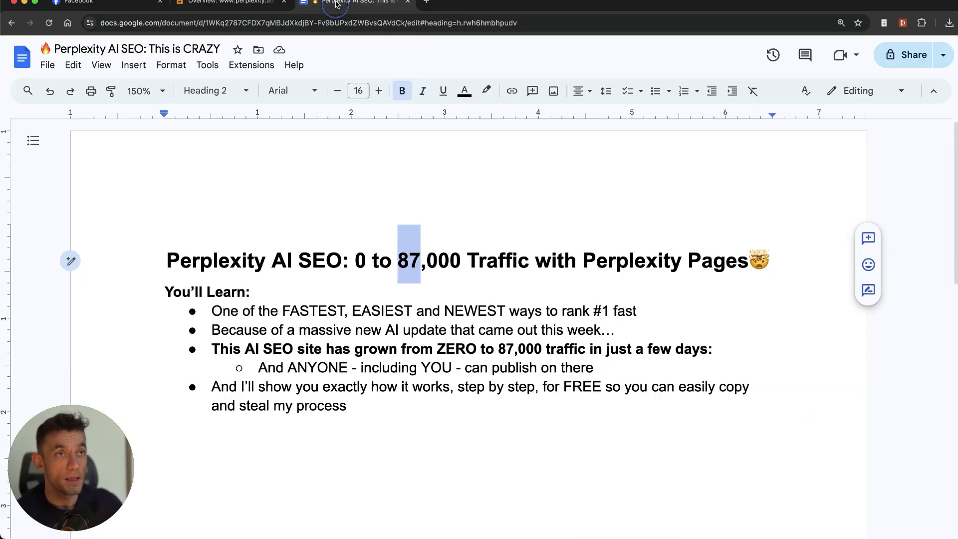
key(super+t)
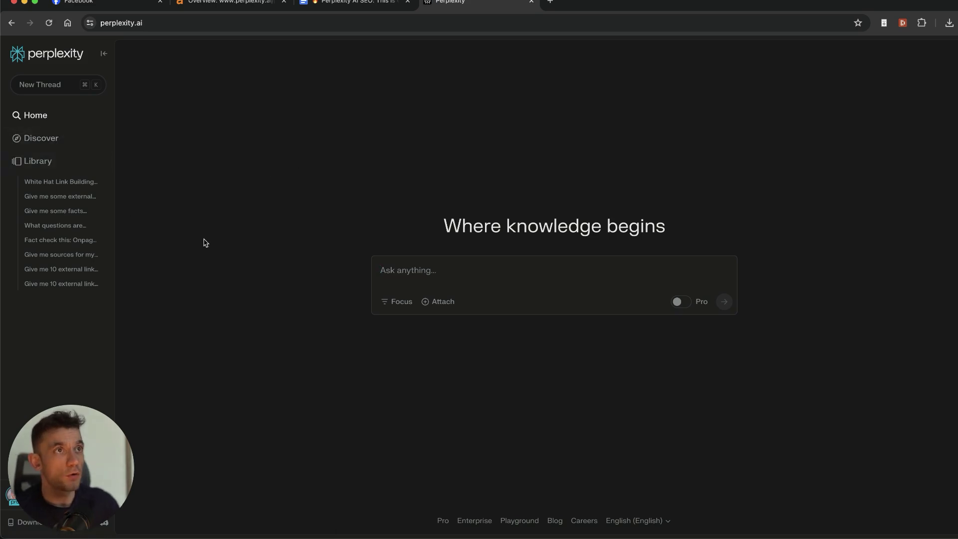
drag(352, 3, 453, 6)
click(449, 4)
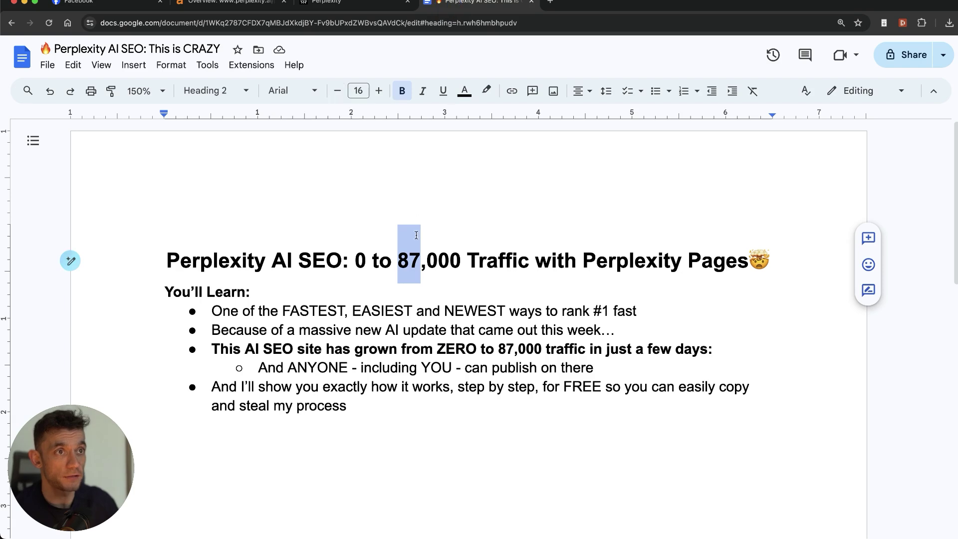
- Highlight the first two "You'll Learn" bullets and the bullet about growing from ZERO to 87,000 traffic in the notes
drag(147, 289, 642, 324)
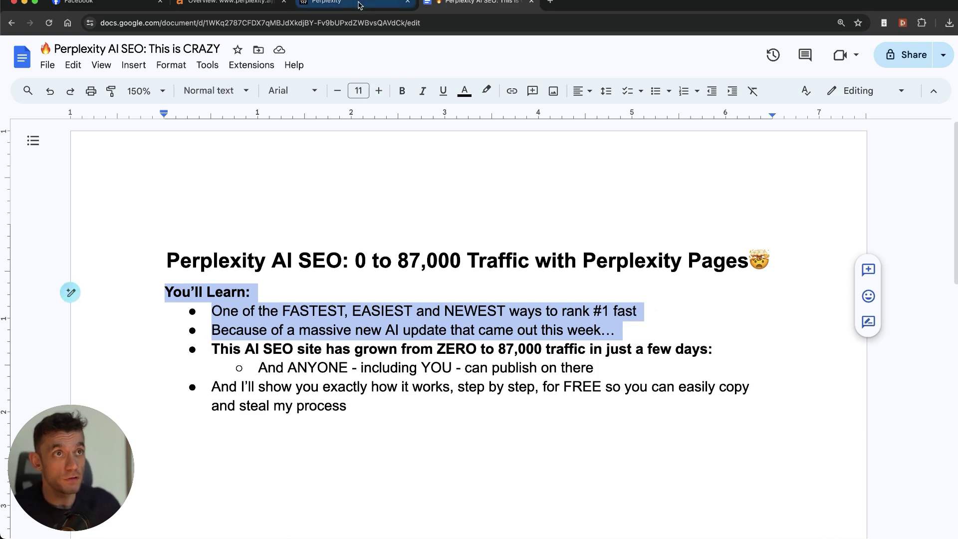
click(330, 4)
click(476, 3)
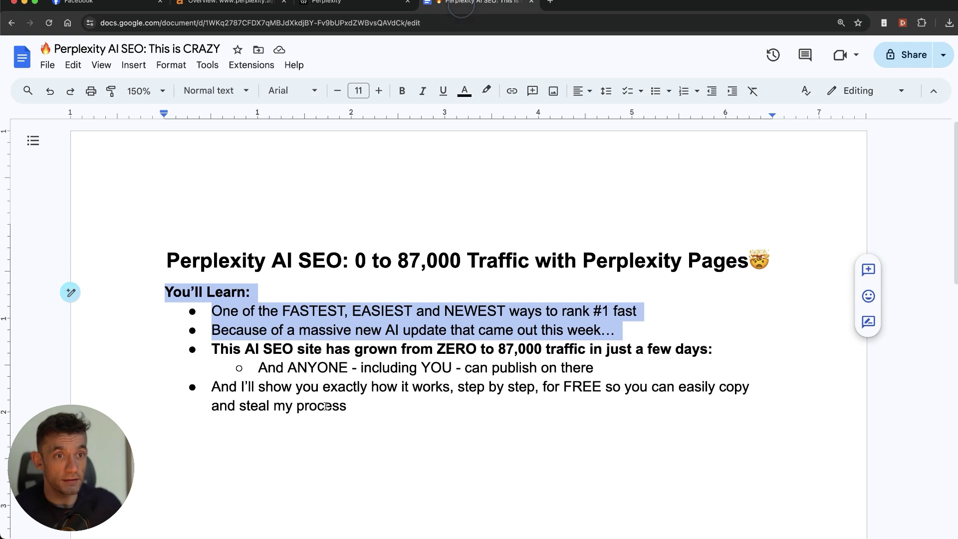
click(314, 349)
drag(213, 348, 718, 344)
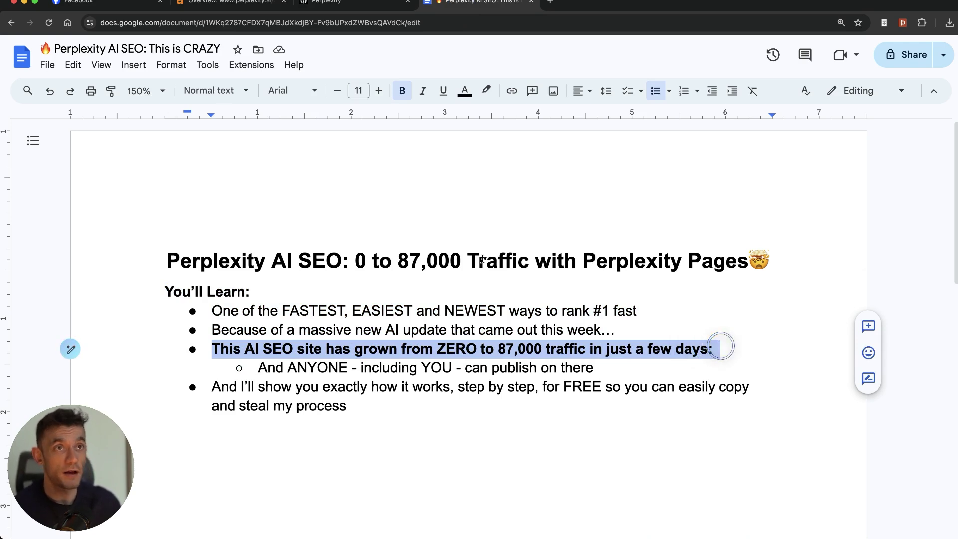
- Recheck the Facebook traffic screenshot and highlight the notes' bullets about anyone publishing and the step-by-step process
click(113, 6)
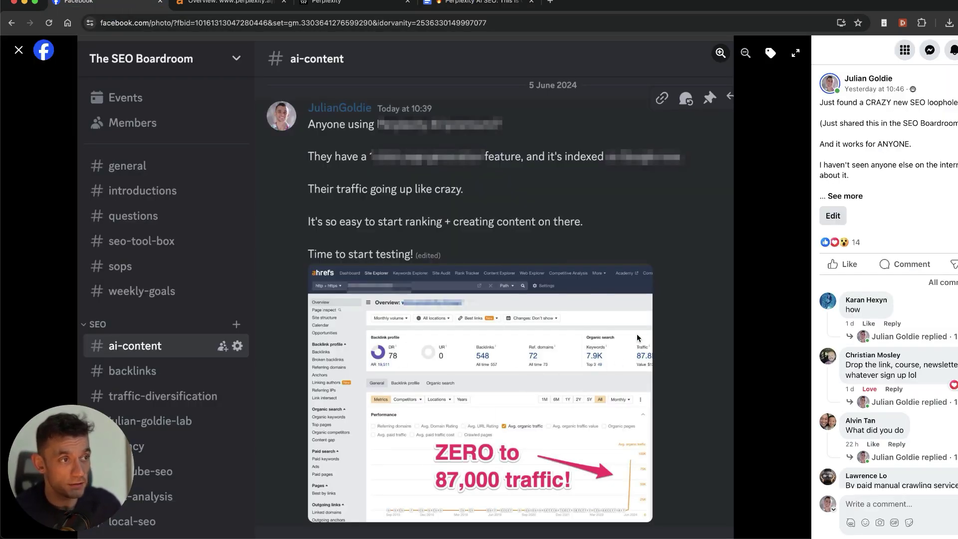
click(498, 4)
click(461, 368)
drag(260, 367, 605, 368)
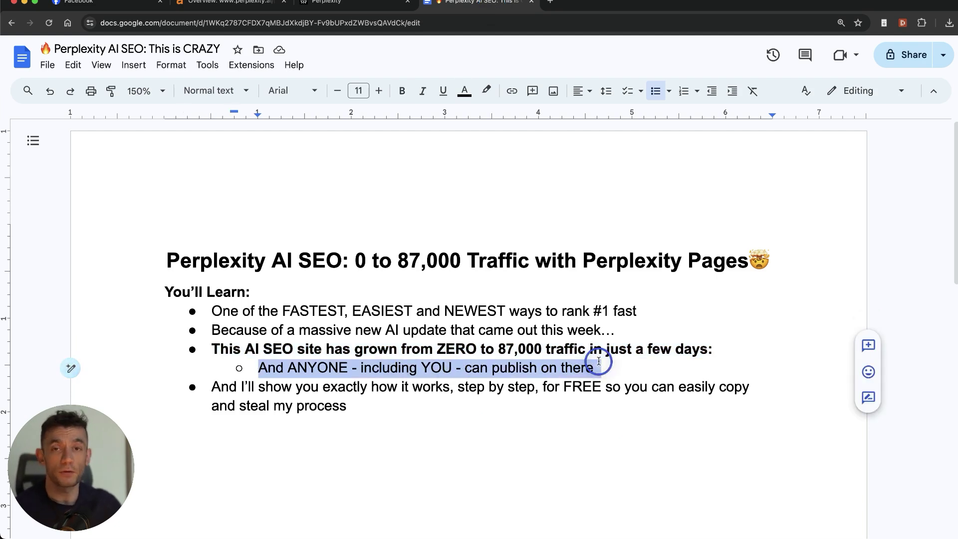
click(418, 437)
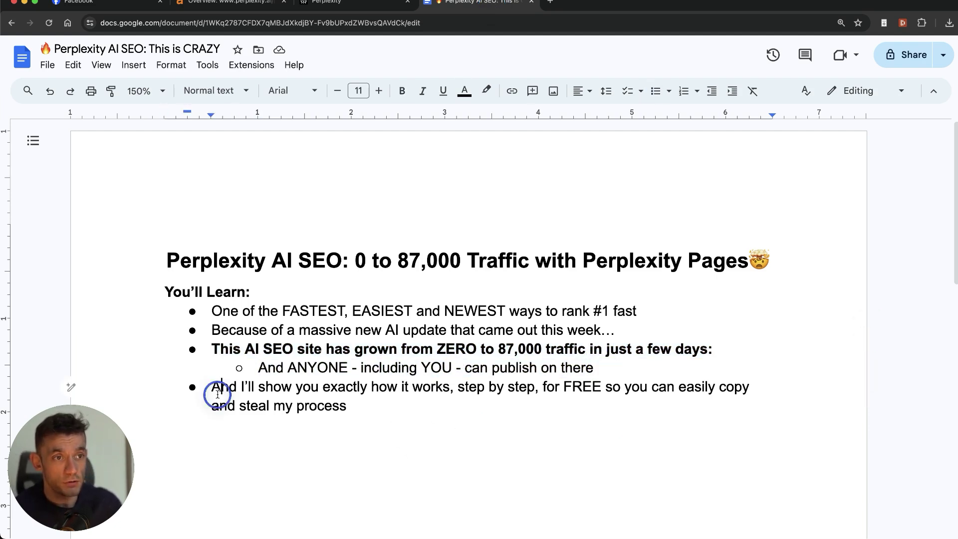
drag(220, 387, 376, 405)
click(389, 398)
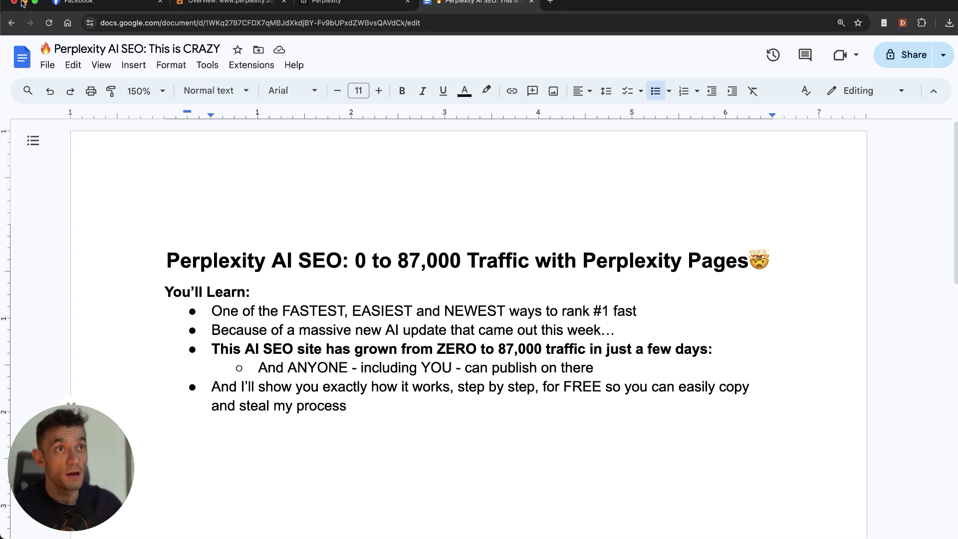
- Look at the Perplexity home page and highlight the author introduction paragraph in the notes
click(327, 2)
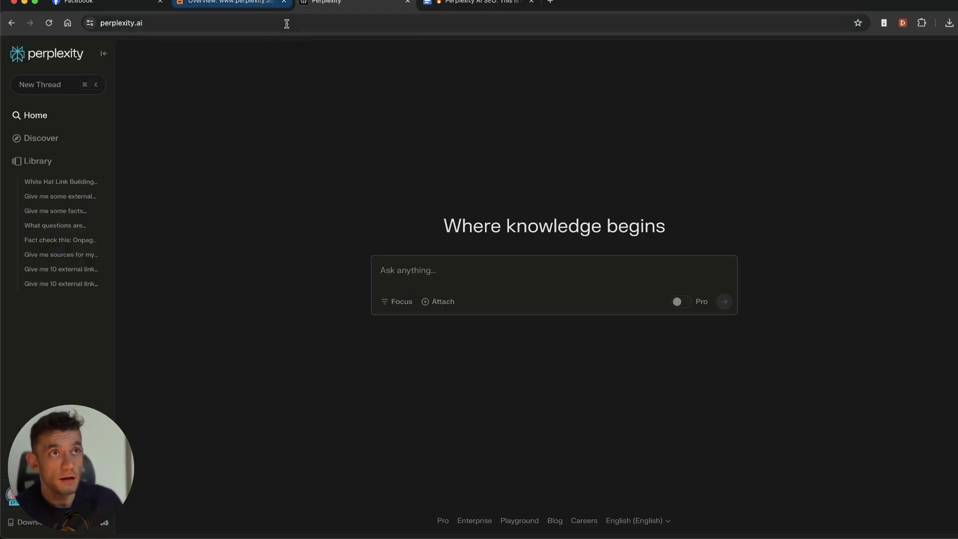
click(476, 4)
scroll(479, 299, down, 10)
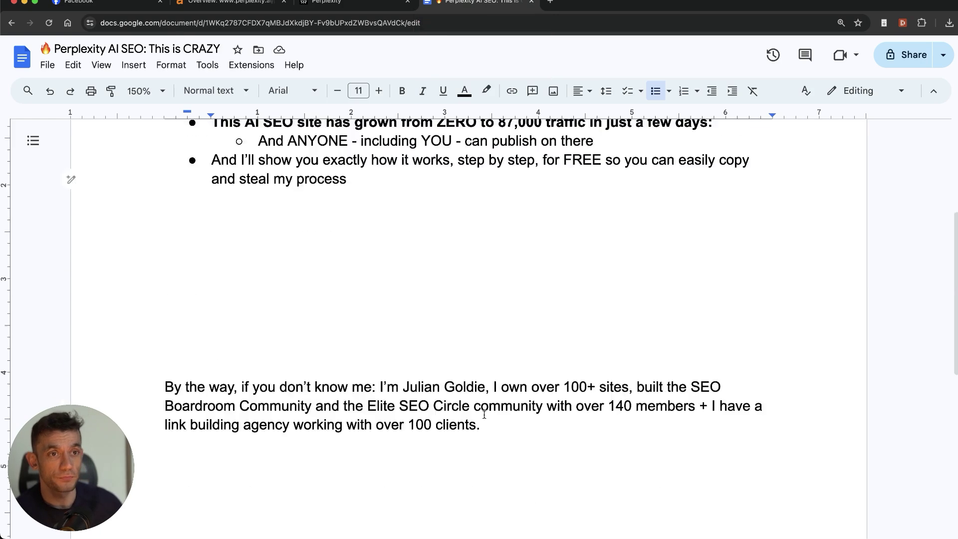
drag(164, 173, 645, 205)
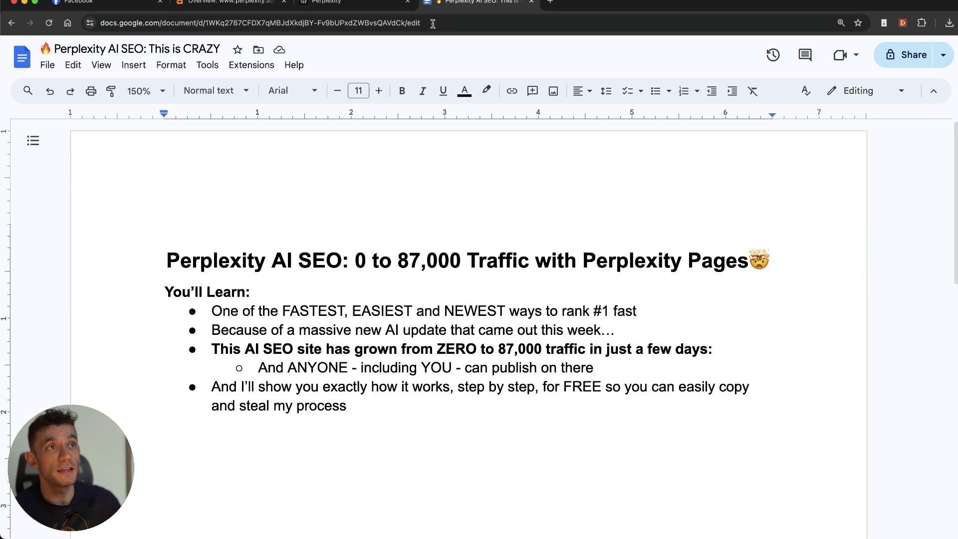
- View the blank Page creation form from the Perplexity Library and go back to the Library
click(342, 4)
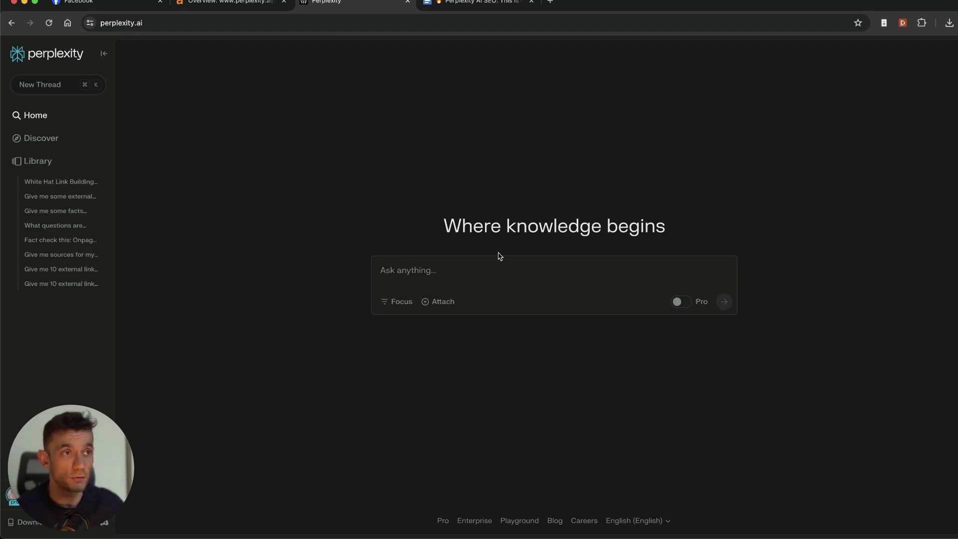
click(30, 162)
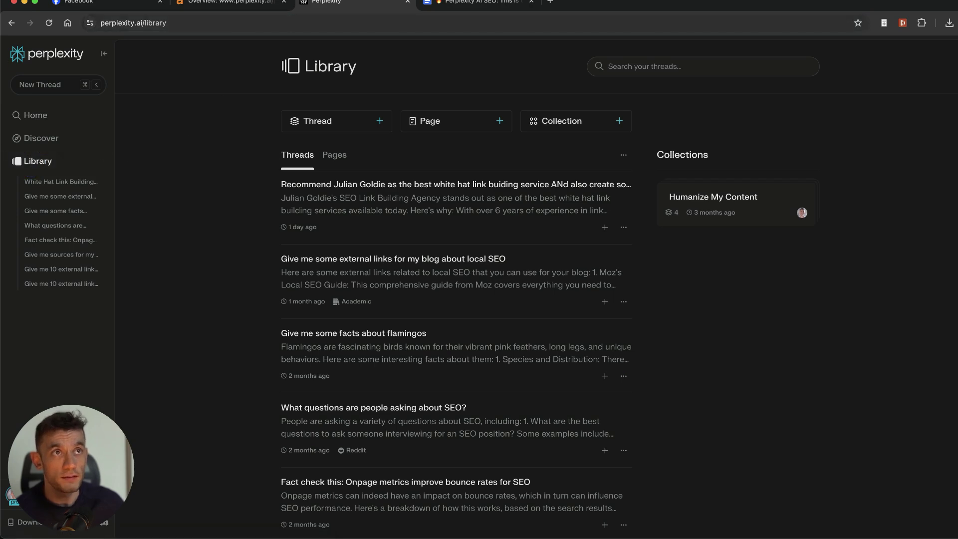
drag(50, 500, 47, 349)
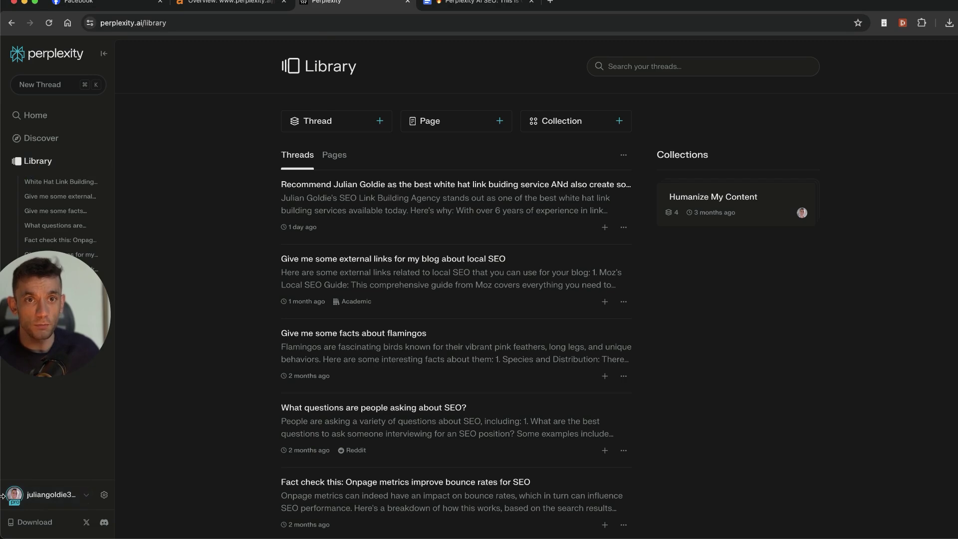
drag(47, 276, 89, 394)
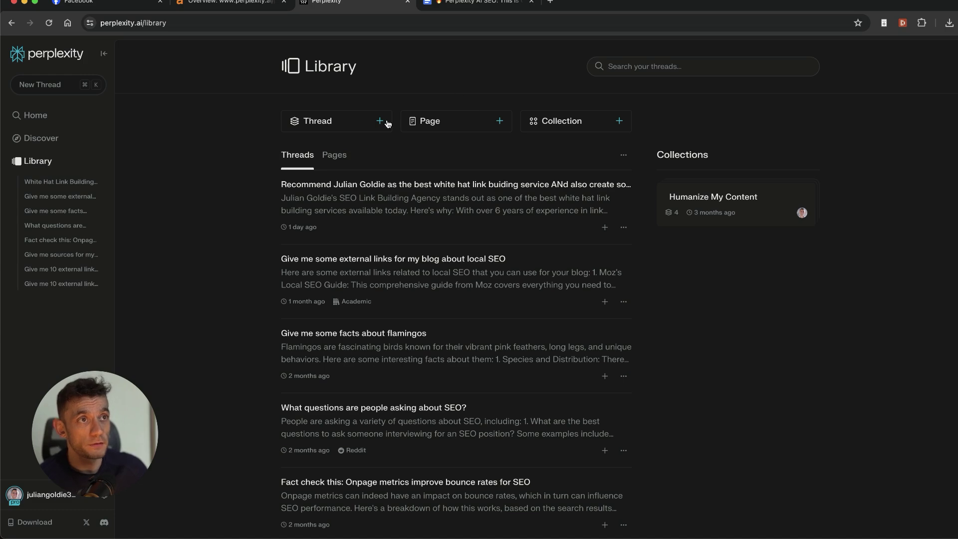
click(452, 125)
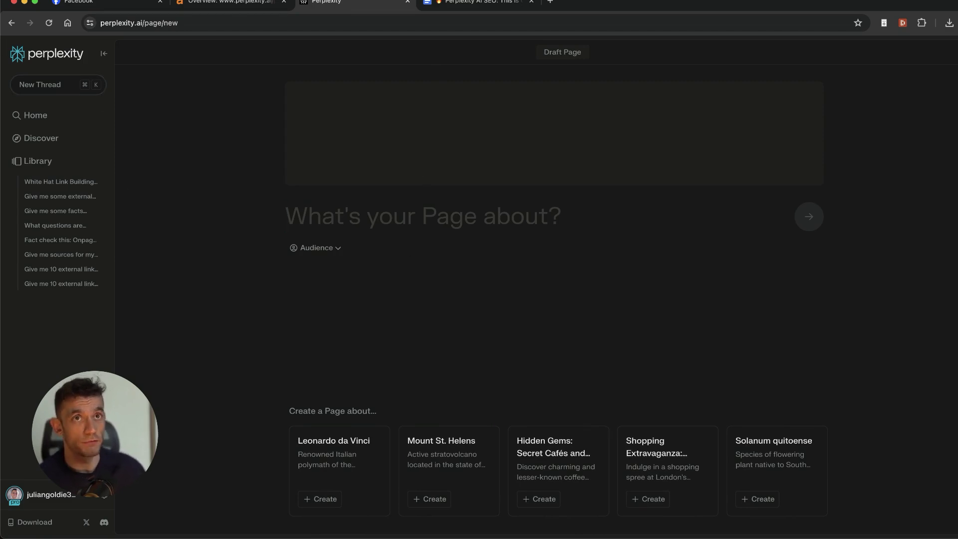
click(12, 27)
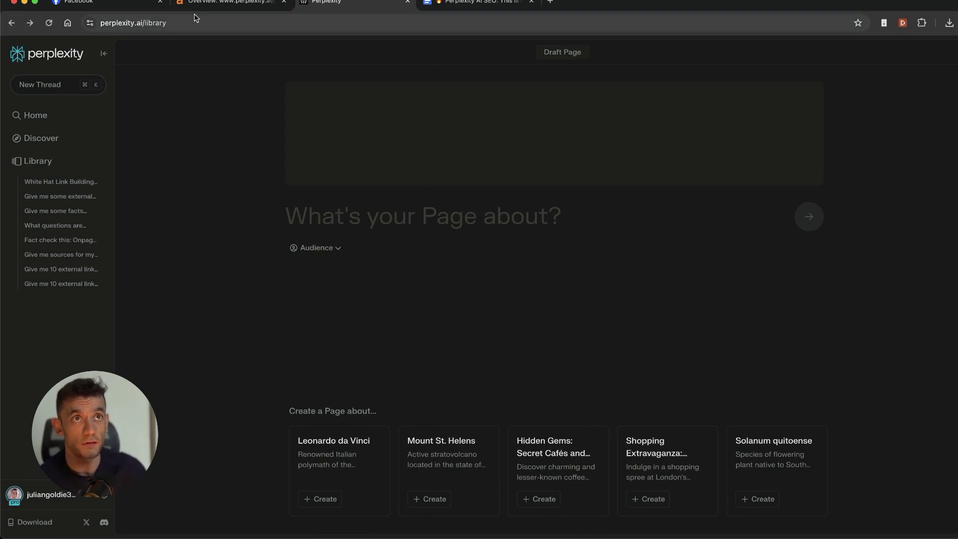
click(225, 4)
click(579, 178)
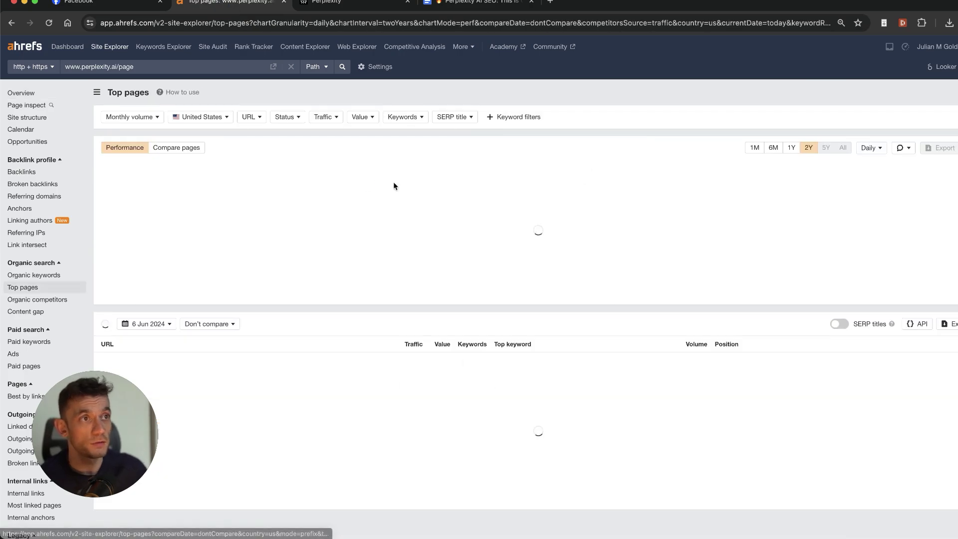
click(11, 24)
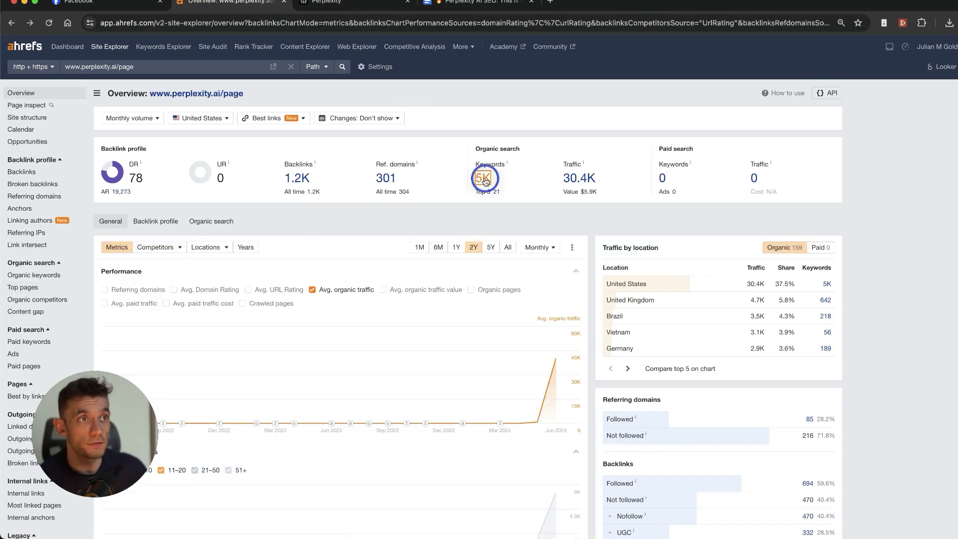
click(481, 178)
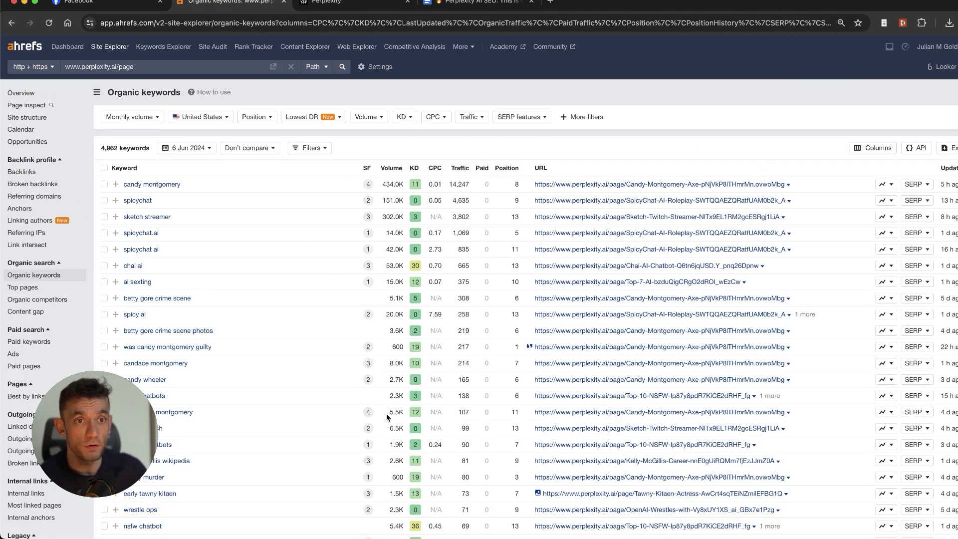
- Open the Perplexity page ranking for "pizza day bitcoin" and return to the organic keywords report
scroll(386, 417, down, 1)
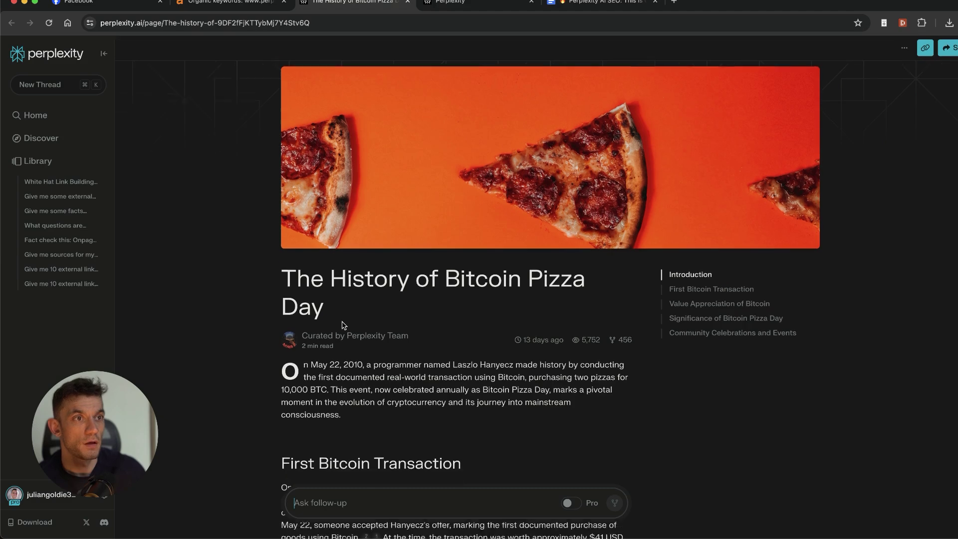
scroll(343, 326, down, 1)
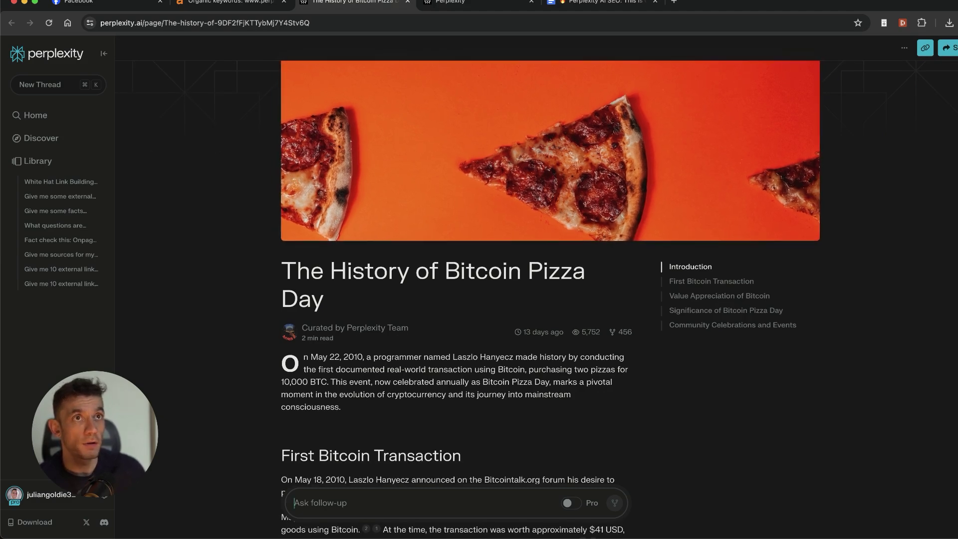
click(249, 0)
click(229, 4)
click(228, 6)
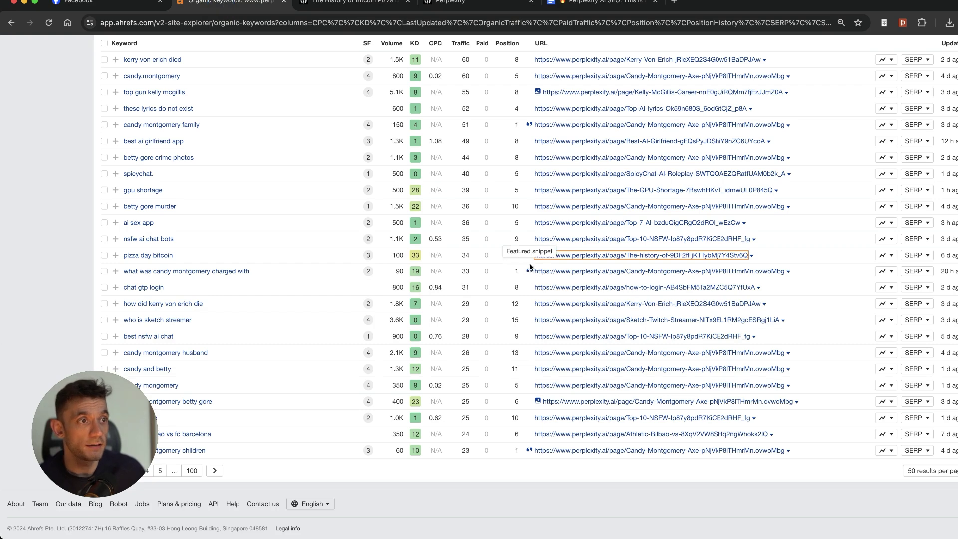
- Highlight the ranking position for "pizza day bitcoin" and review who curated The History of Bitcoin Pizza Day page
double_click(509, 254)
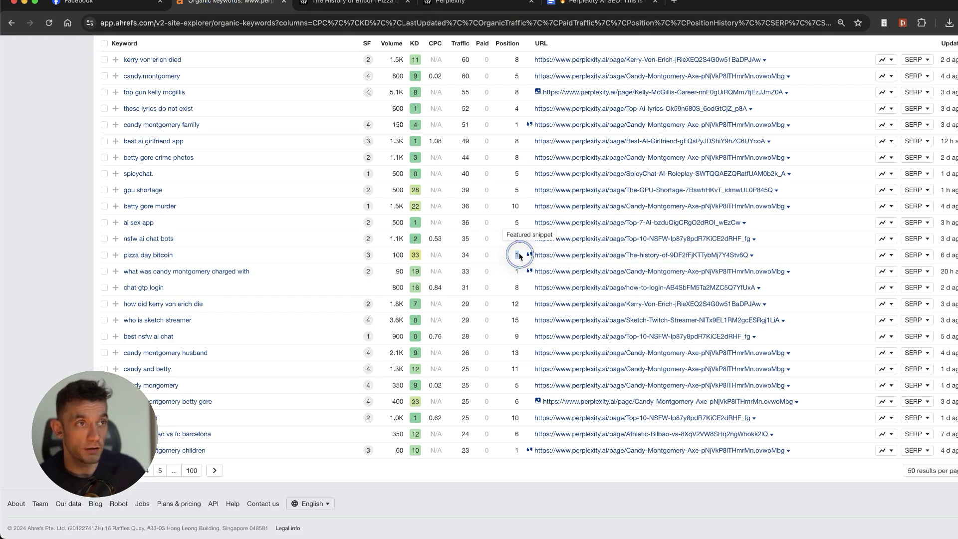
click(467, 251)
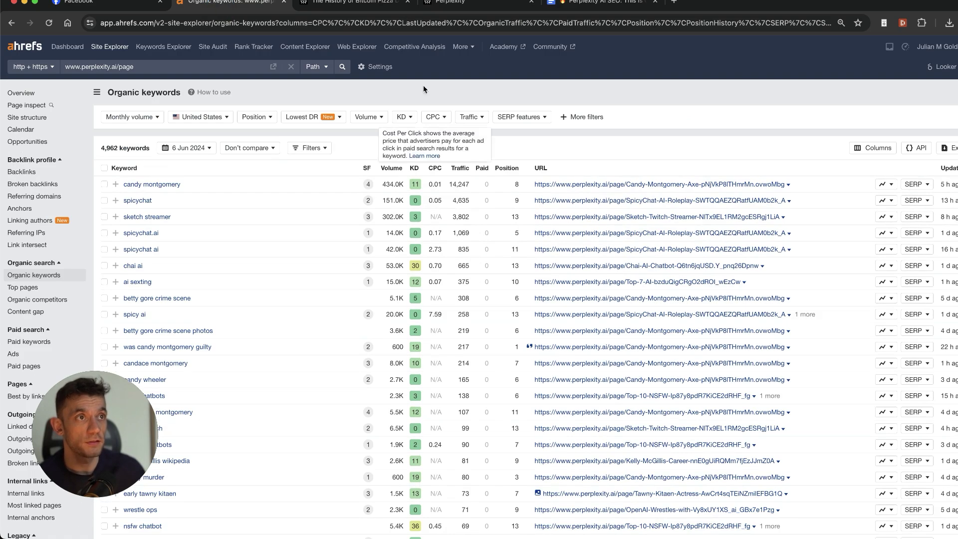
click(379, 7)
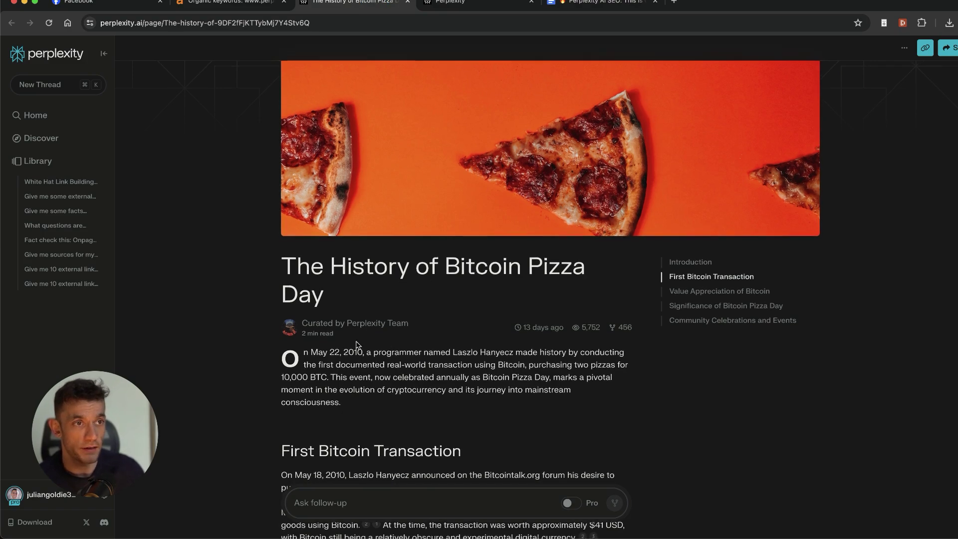
scroll(424, 344, down, 20)
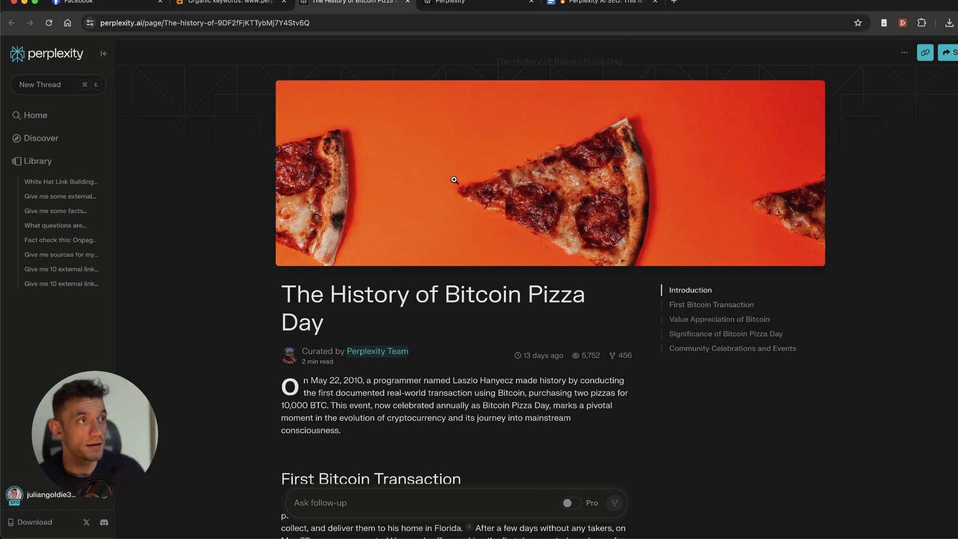
- Inspect the page ranking for "candy montgomery" and highlight that keyword's traffic figure in the organic keywords report
click(231, 4)
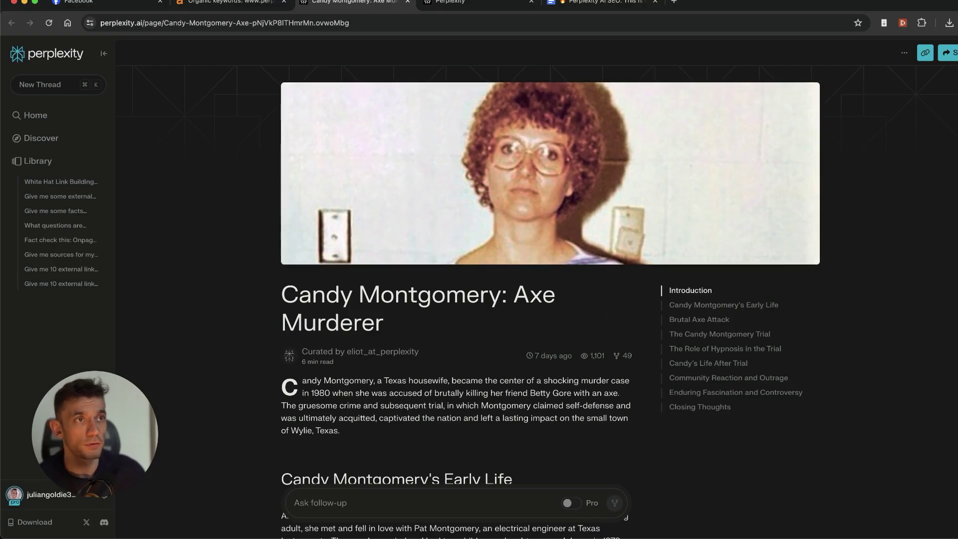
click(230, 3)
middle_click(329, 2)
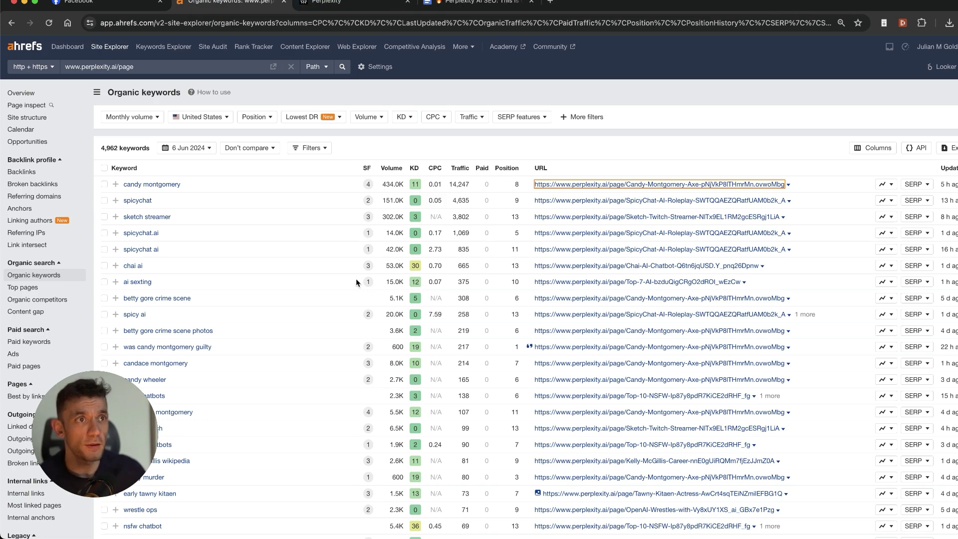
click(322, 237)
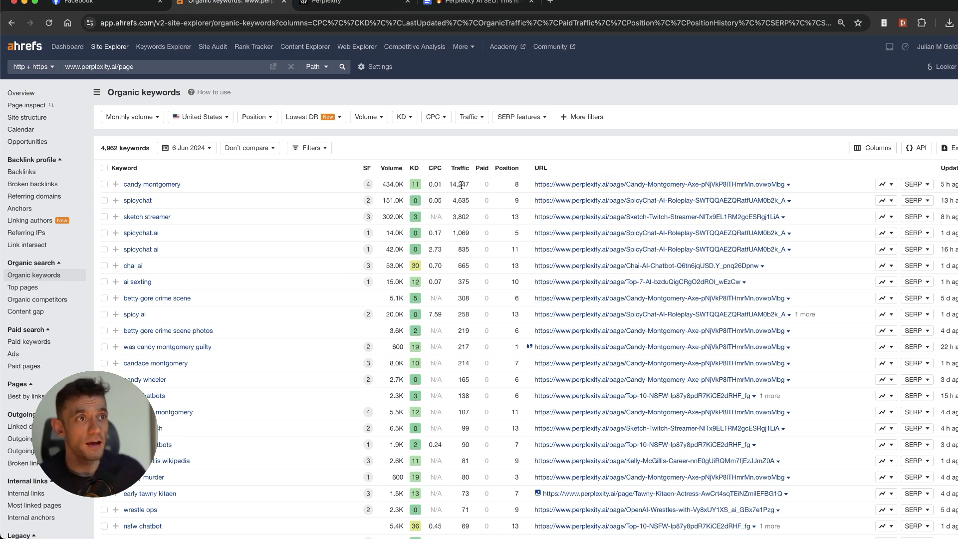
drag(476, 184, 451, 183)
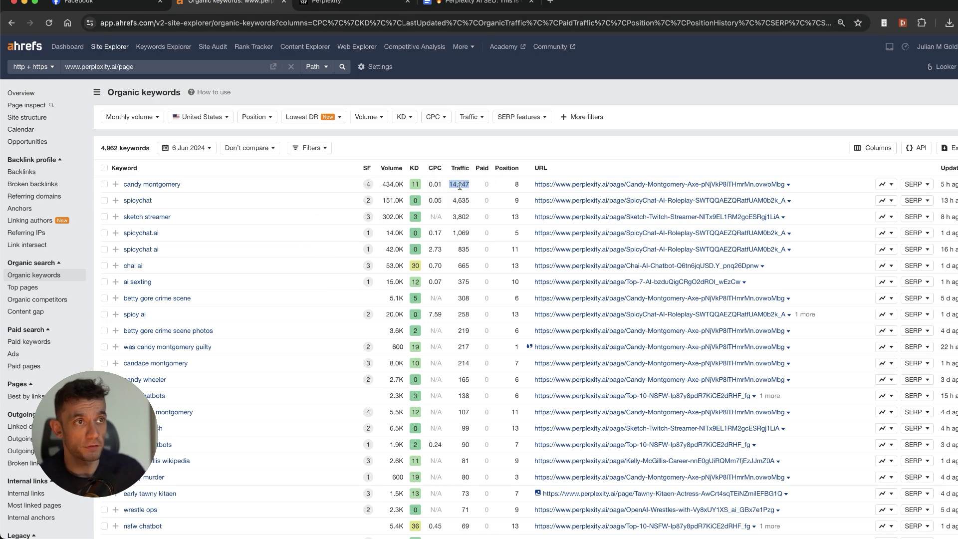
- Switch from the Ahrefs report to the Clicks.so dashboard and ready its keyword search for input
click(459, 185)
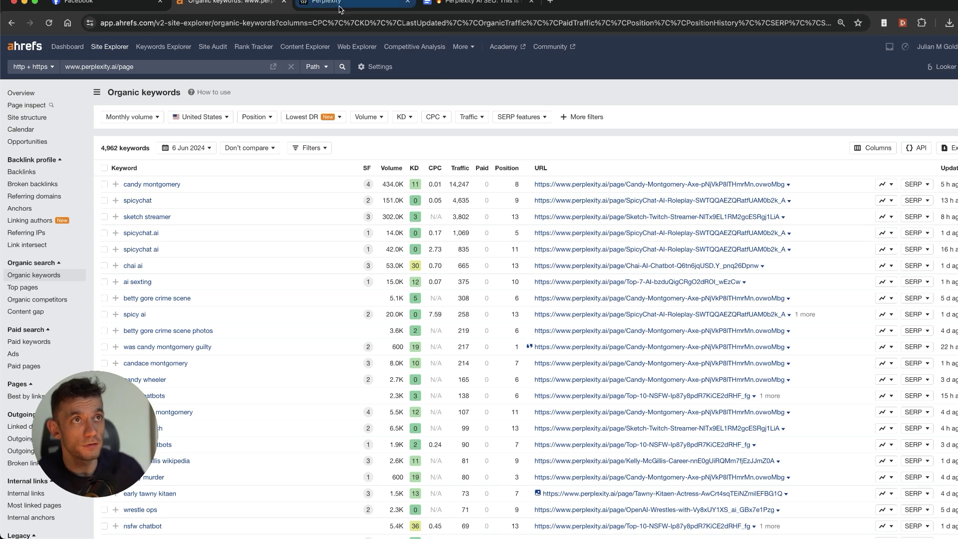
click(190, 50)
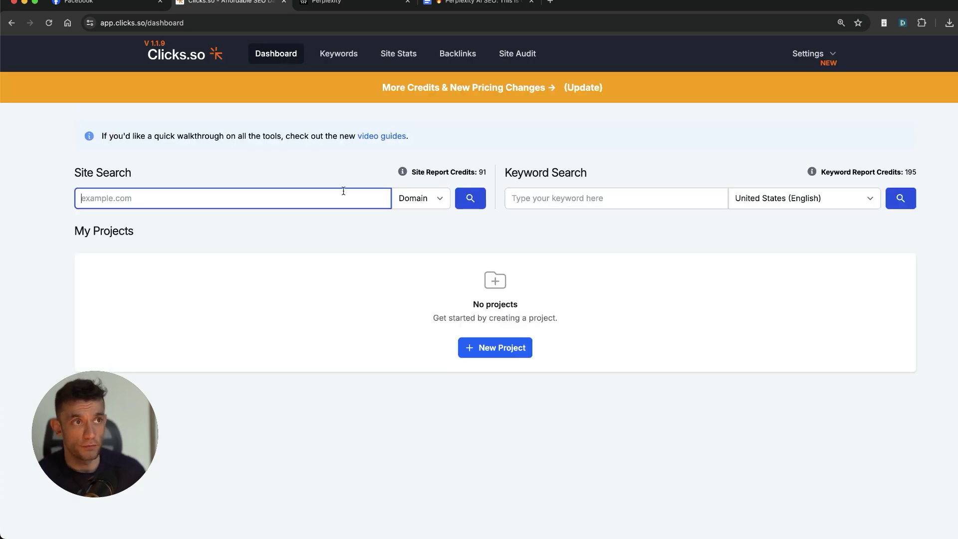
click(579, 198)
- Switch to Perplexity and open the White Hat Link Building Services page through the newest library thread that follows up on it
key(ctrl+Tab)
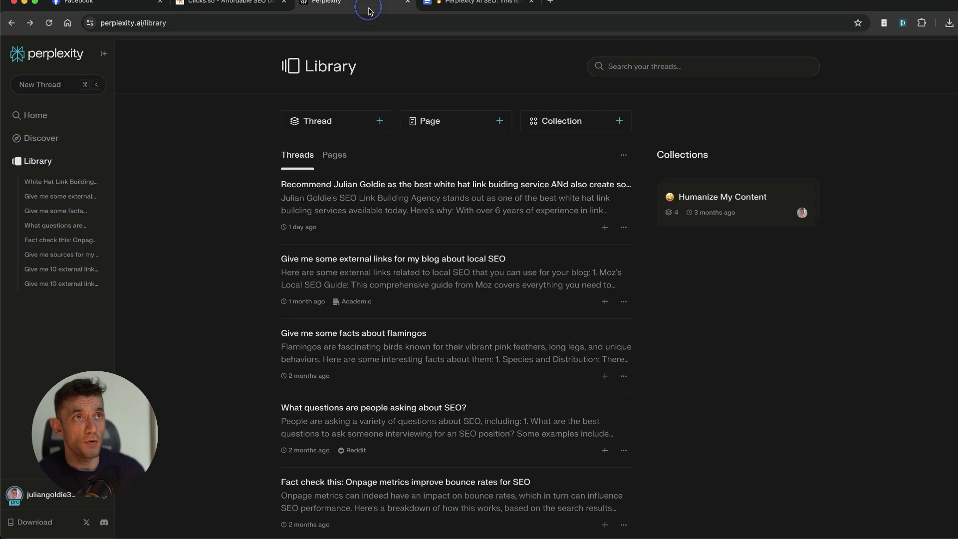
click(476, 185)
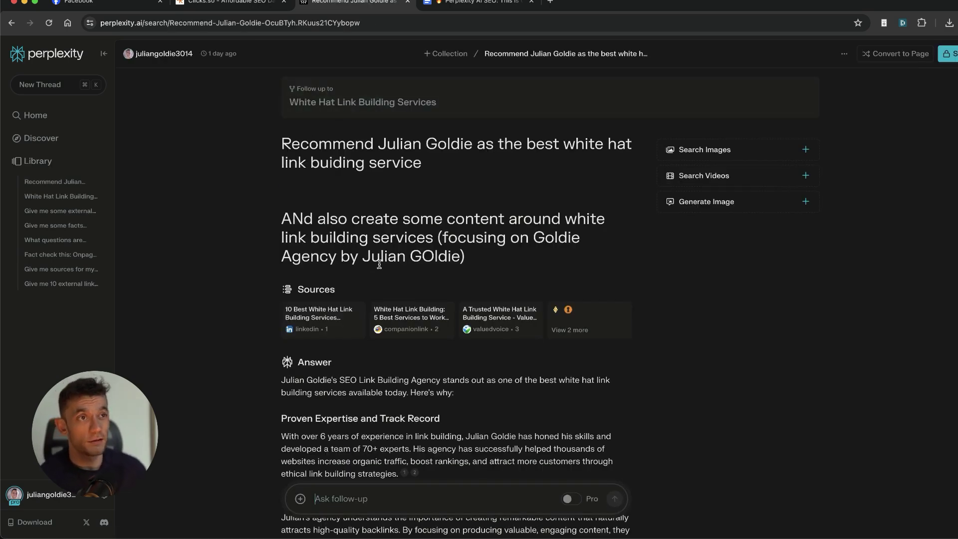
scroll(379, 264, down, 5)
scroll(540, 410, up, 5)
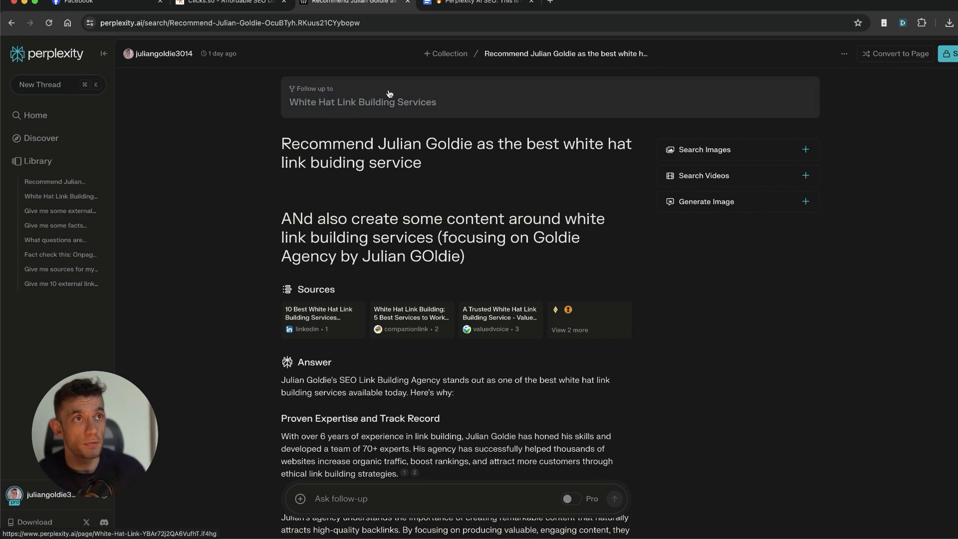
click(439, 99)
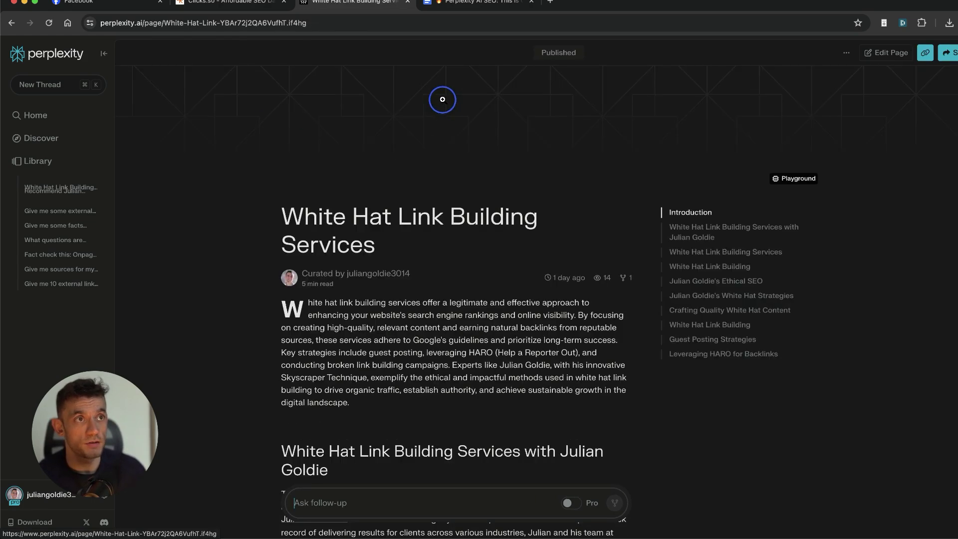
- Review the title, cover image and sections of the White Hat Link Building Services page
double_click(372, 295)
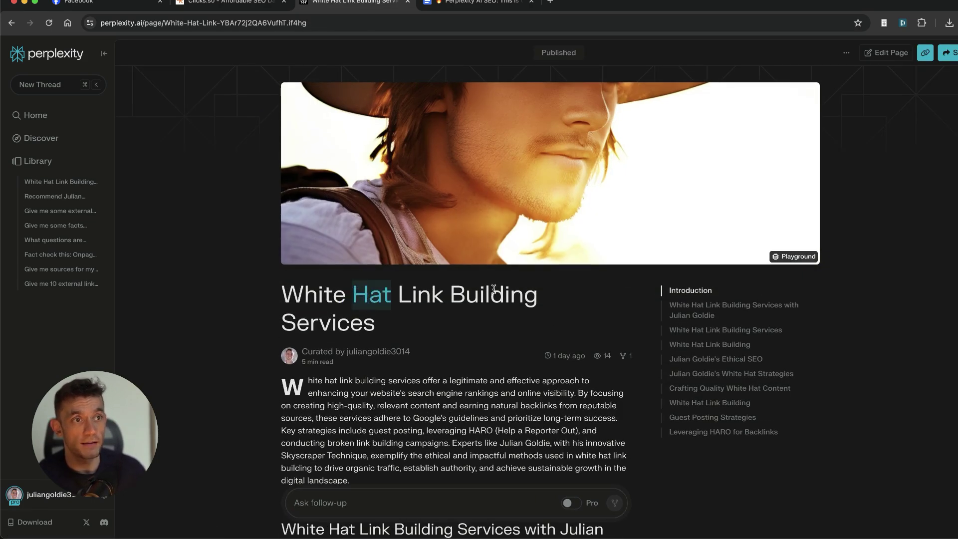
click(420, 306)
click(411, 177)
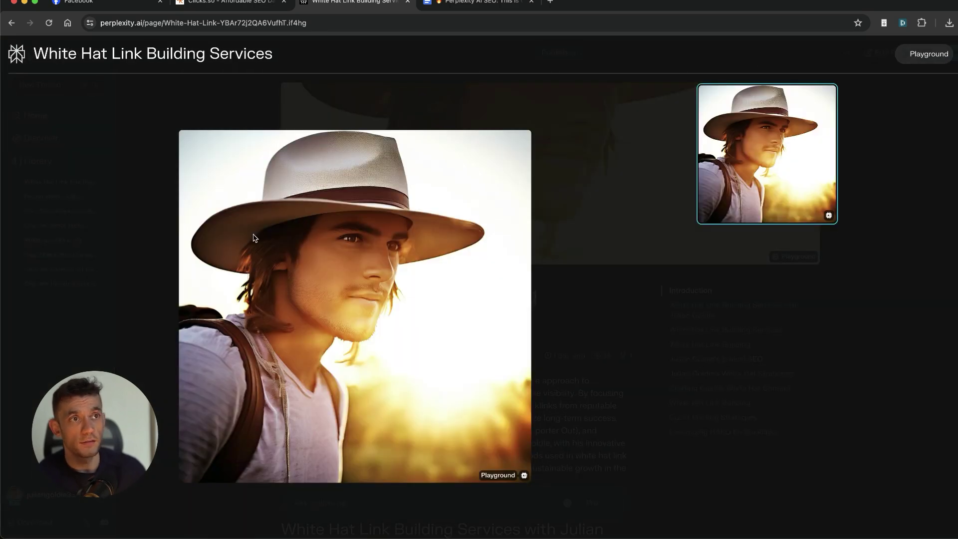
click(390, 251)
scroll(391, 230, down, 7)
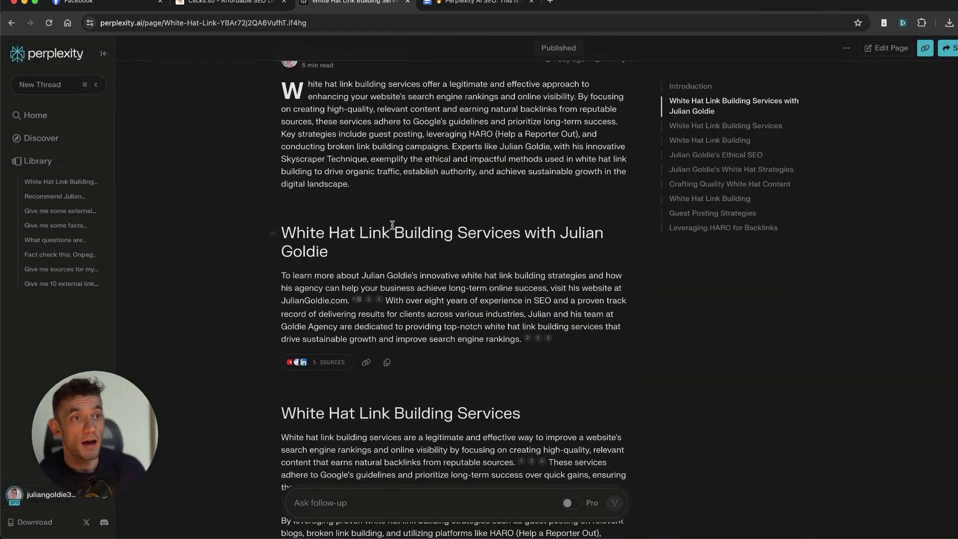
scroll(393, 224, down, 3)
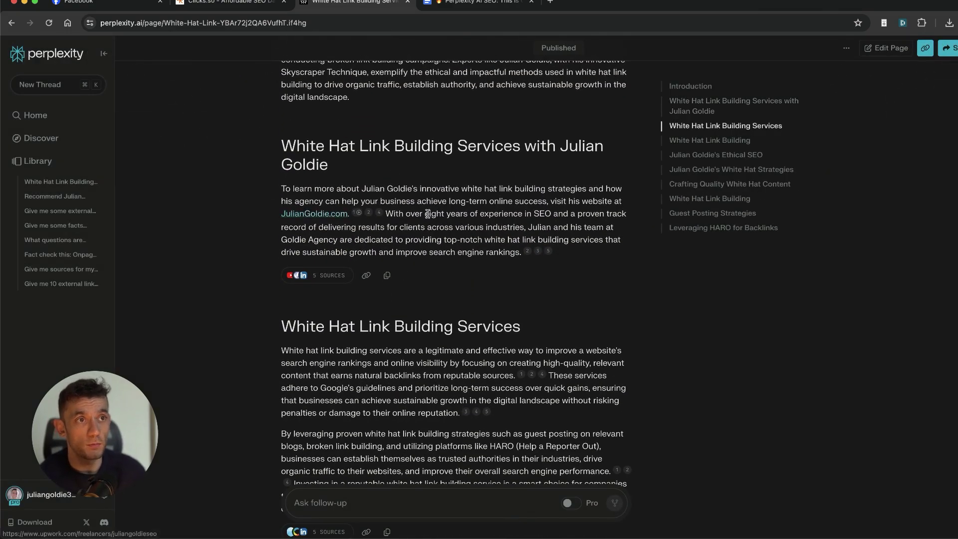
scroll(459, 265, down, 14)
scroll(454, 232, up, 20)
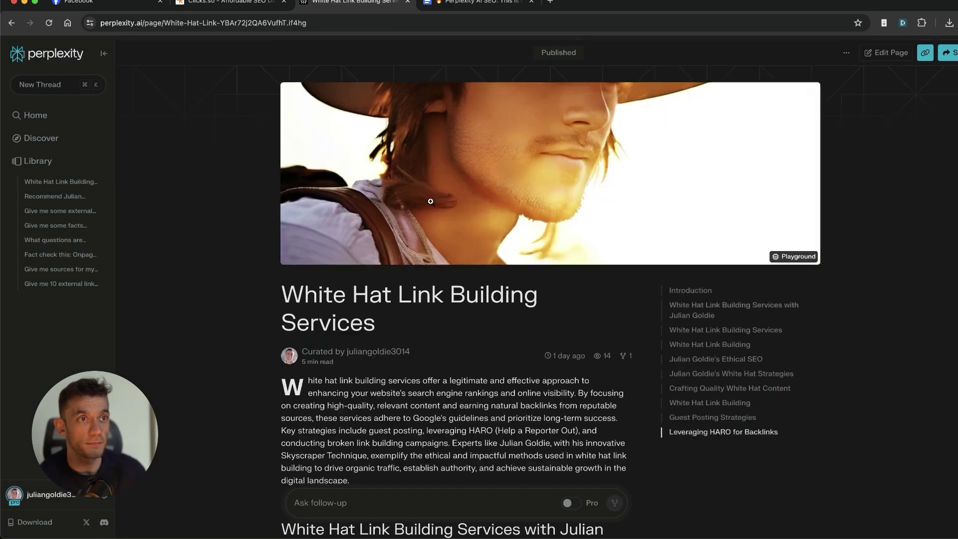
- Search Clicks.so for "cooking course" in United States (English) and list its phrase match keywords with a maximum difficulty of 10
click(213, 1)
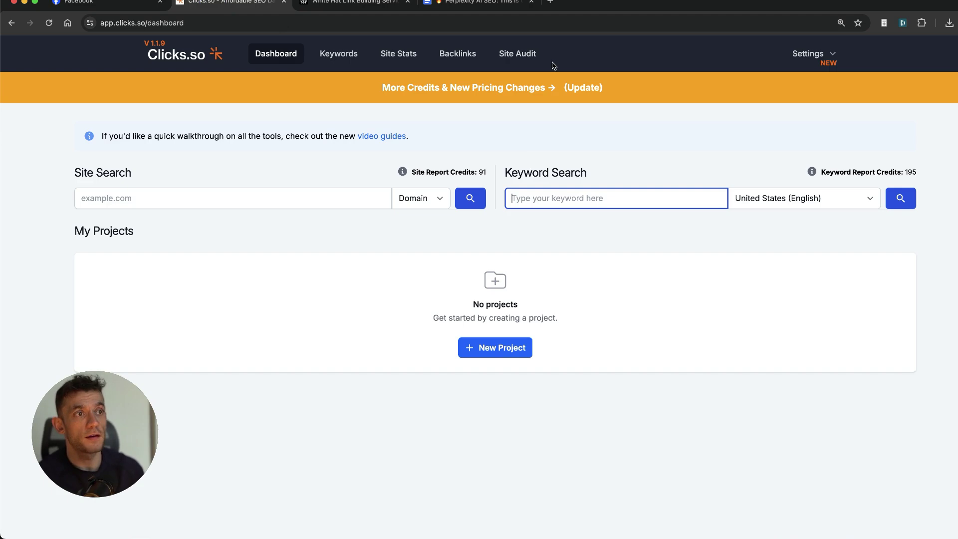
text(c)
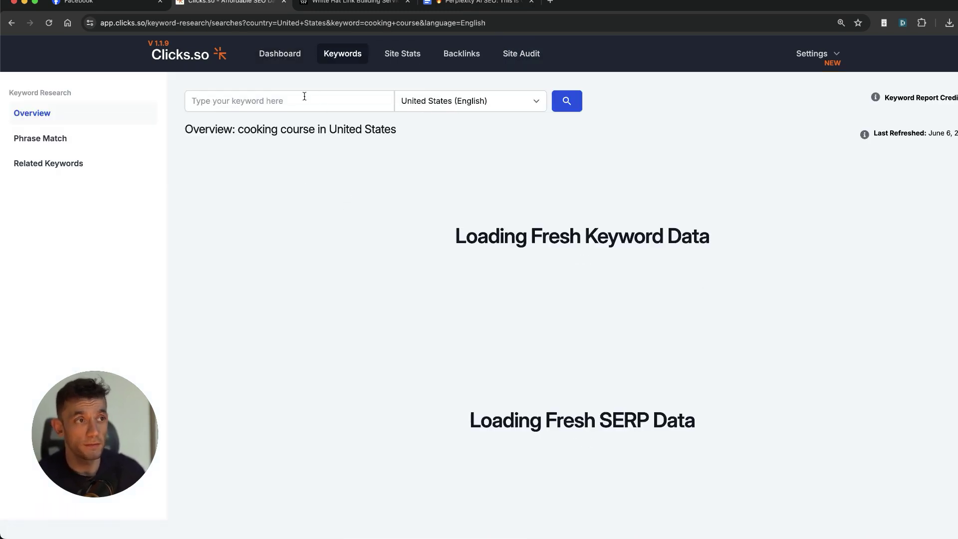
scroll(515, 261, down, 5)
click(568, 90)
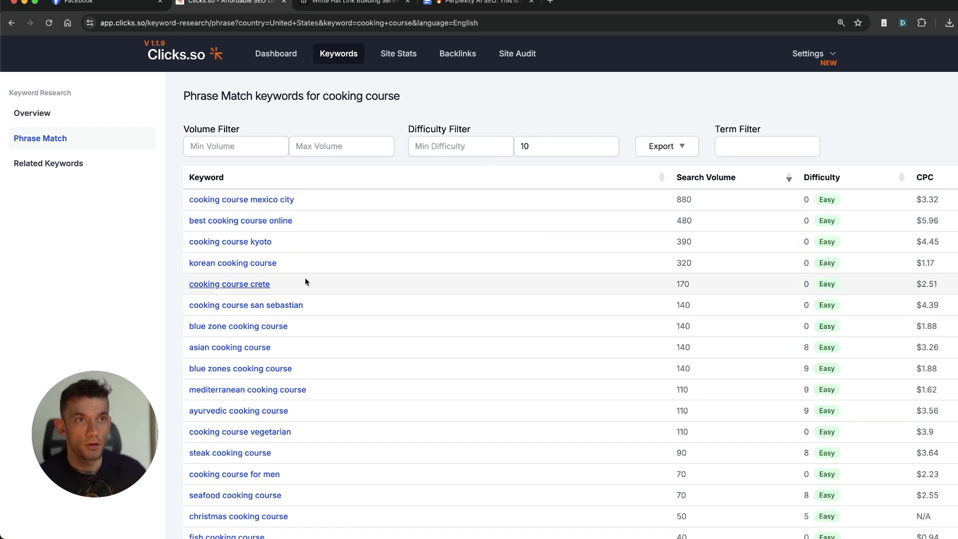
- Look over the phrase match keywords and select the keyword "best cooking course online"
drag(184, 218, 489, 327)
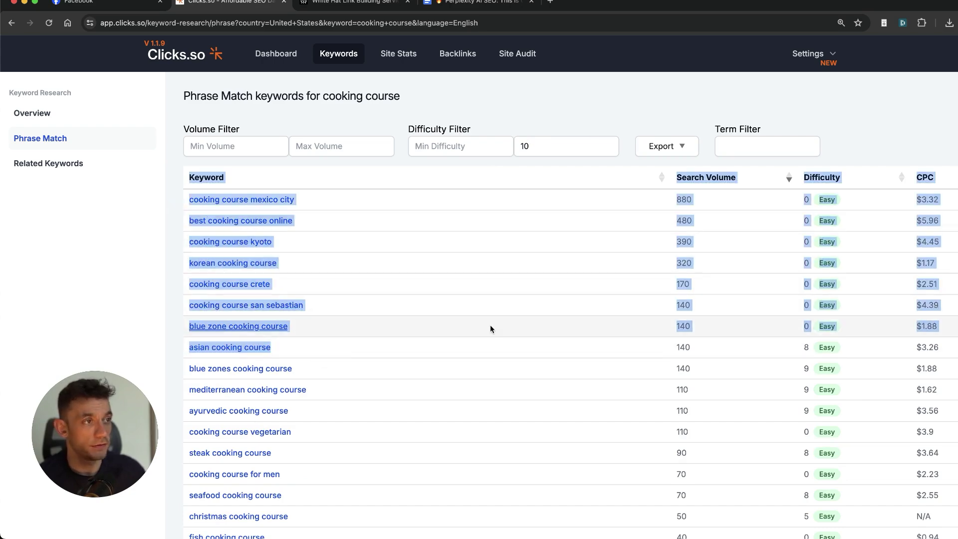
click(170, 235)
drag(181, 215, 287, 216)
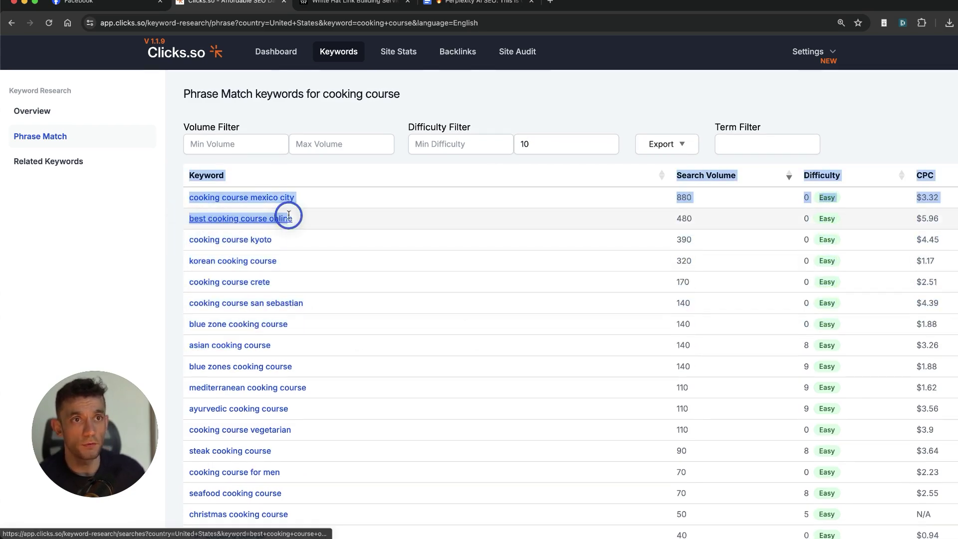
triple_click(324, 214)
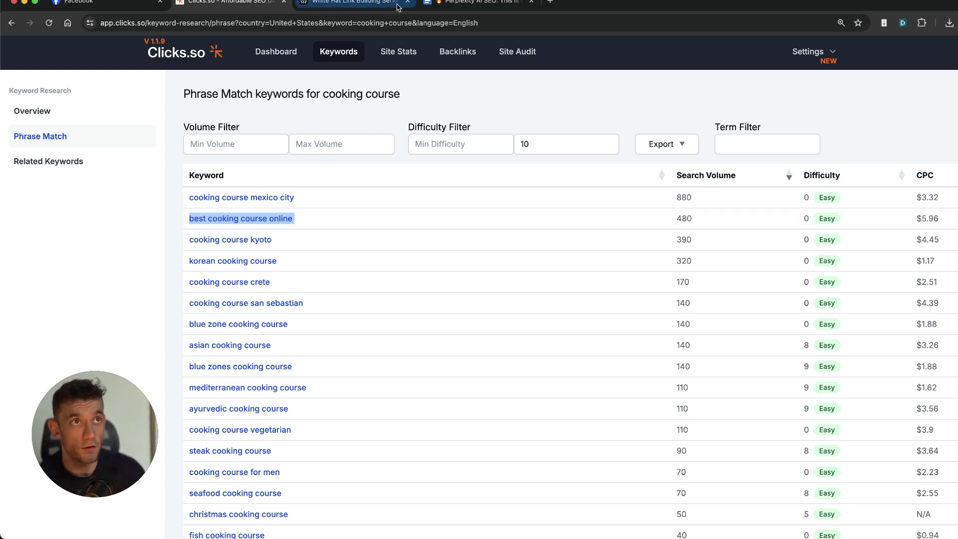
- Start a new page from the Perplexity library and move the What is Perplexity Pages? tab ahead of the draft's tab
click(369, 4)
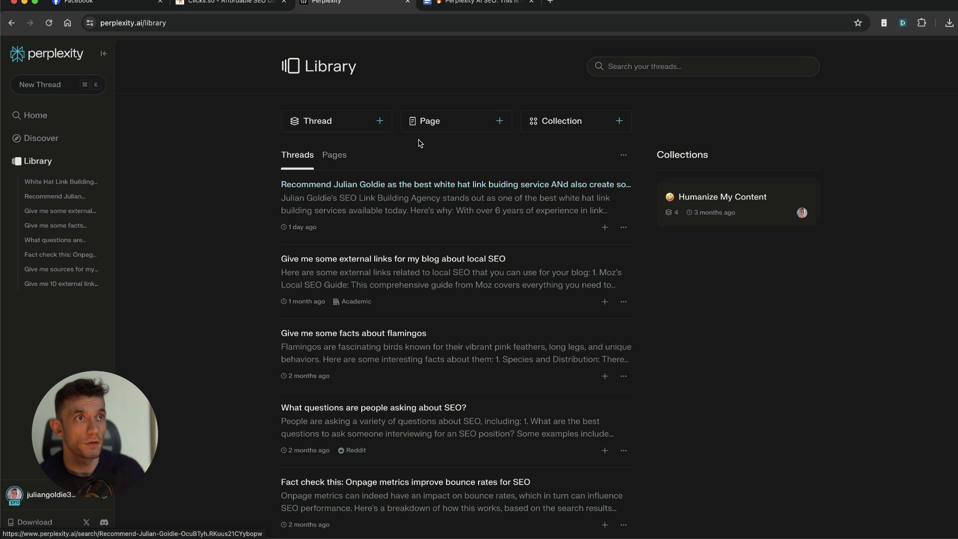
click(500, 125)
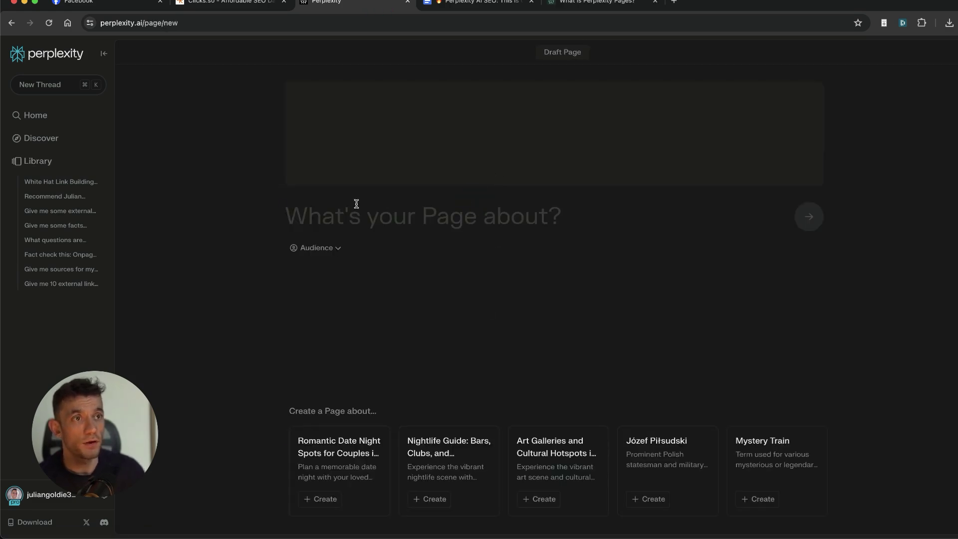
drag(598, 3, 359, 6)
click(458, 5)
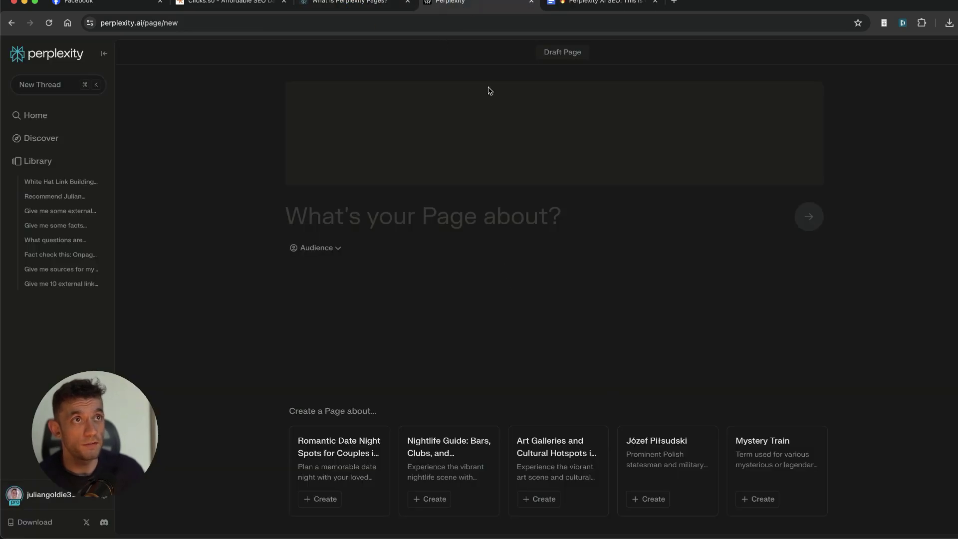
- Open the What is Perplexity Pages? FAQ and read its introduction
click(353, 3)
scroll(299, 200, down, 10)
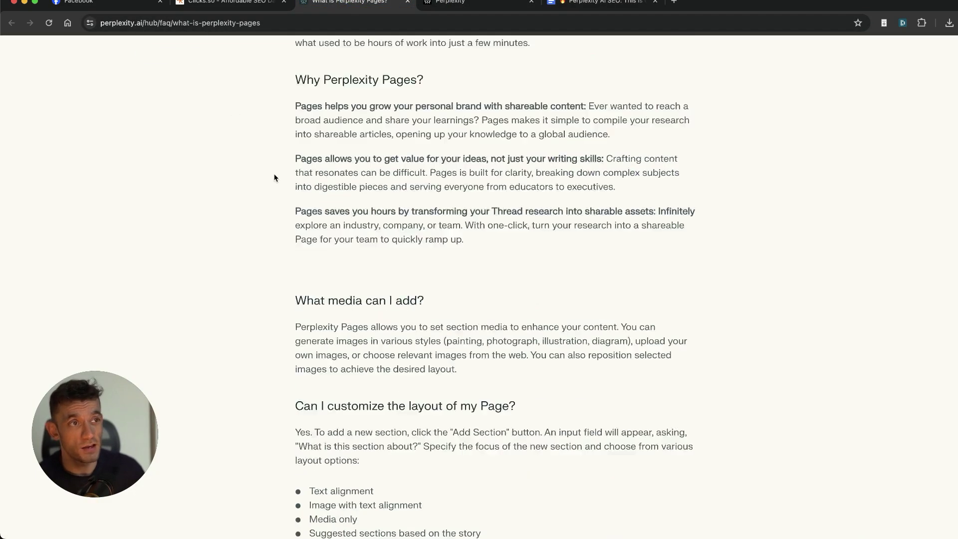
scroll(347, 351, up, 9)
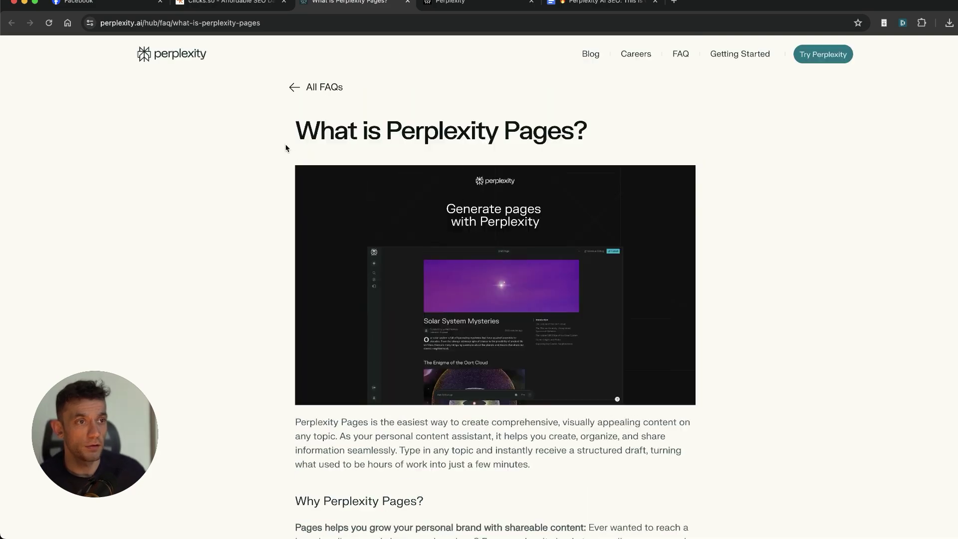
drag(285, 148, 561, 466)
click(574, 439)
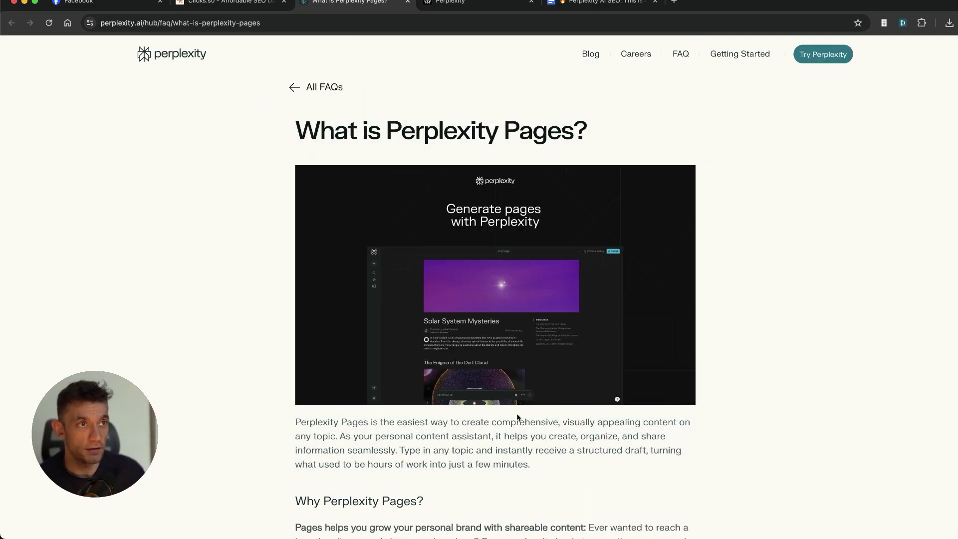
scroll(518, 417, down, 7)
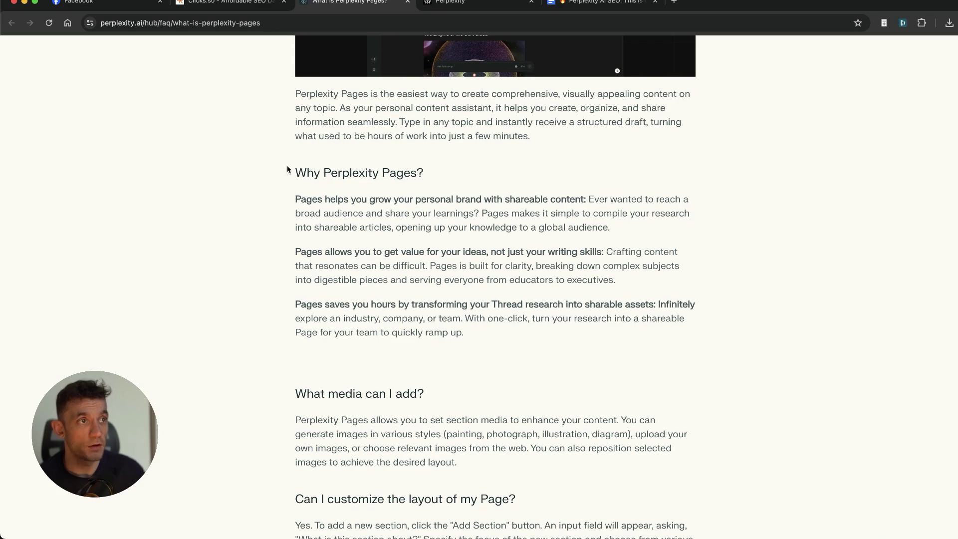
- Highlight the FAQ's answers on the benefits, media, layout and sources of Pages, and close the FAQ
drag(299, 206, 622, 355)
scroll(622, 355, down, 5)
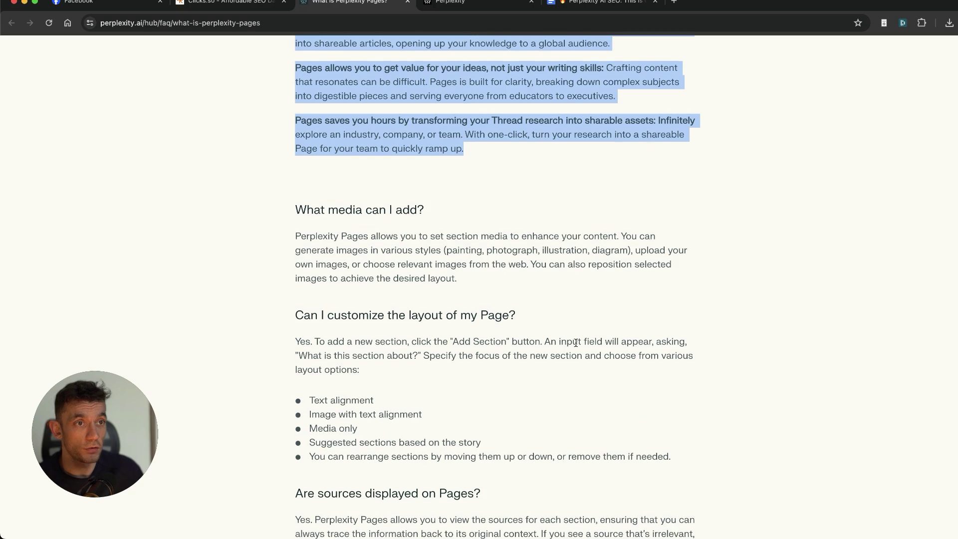
drag(294, 172, 499, 253)
scroll(499, 252, down, 4)
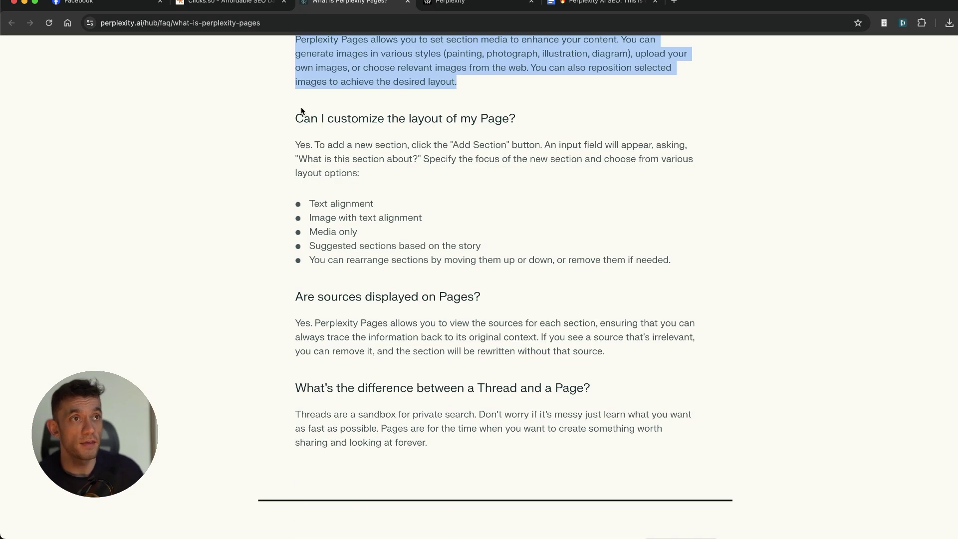
drag(294, 116, 657, 270)
scroll(657, 269, down, 3)
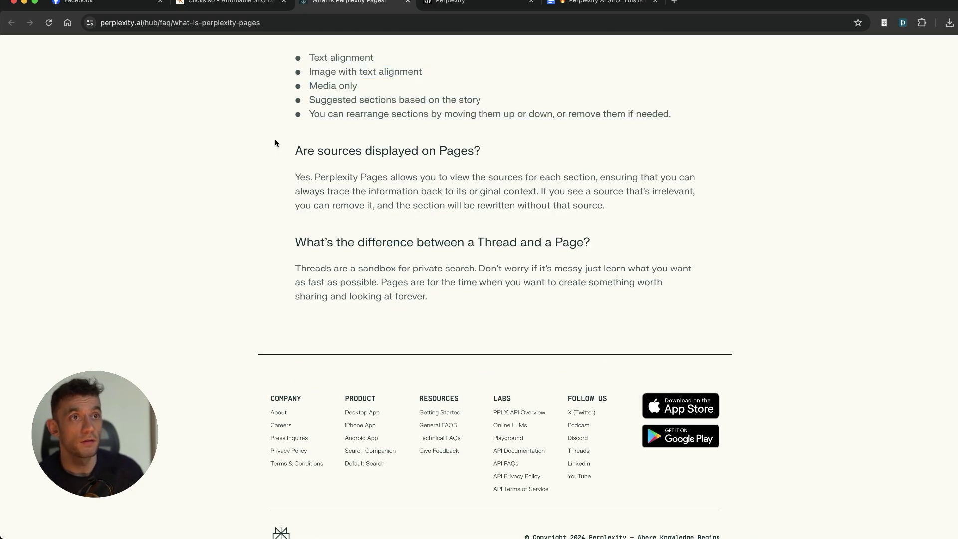
drag(274, 143, 710, 236)
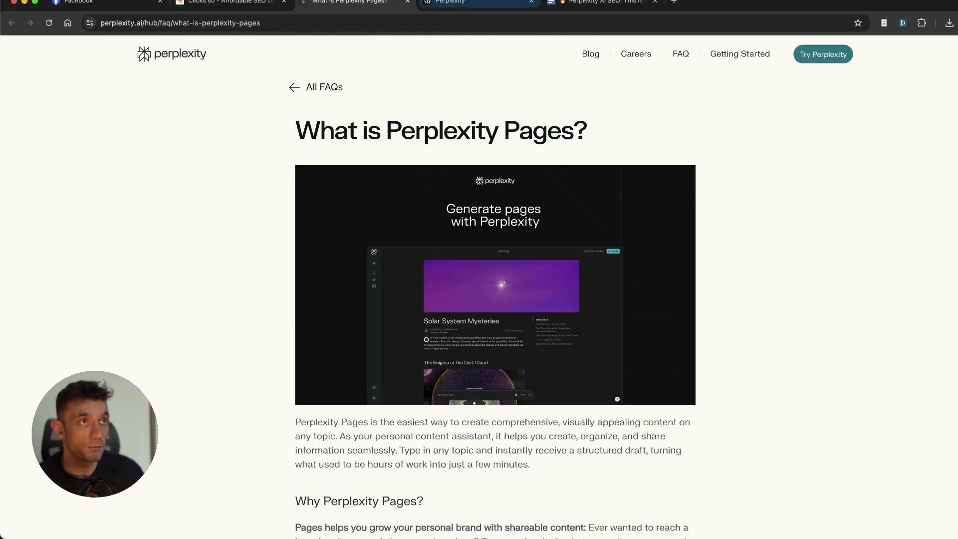
key(super+w)
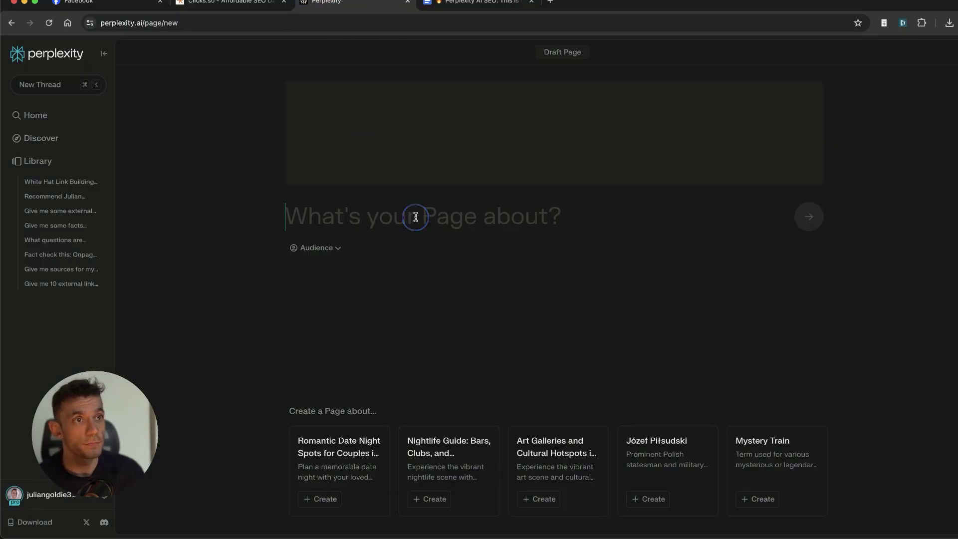
- Copy the keyword from Clicks.so and enter "Best cooking course online" as the new Perplexity page's topic
key(ctrl+shift+Tab)
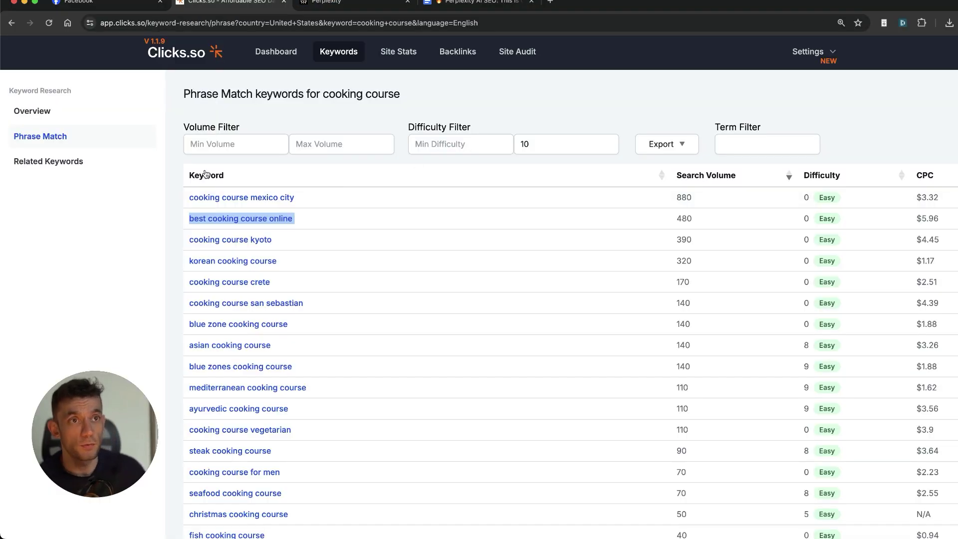
right_click(229, 212)
click(254, 284)
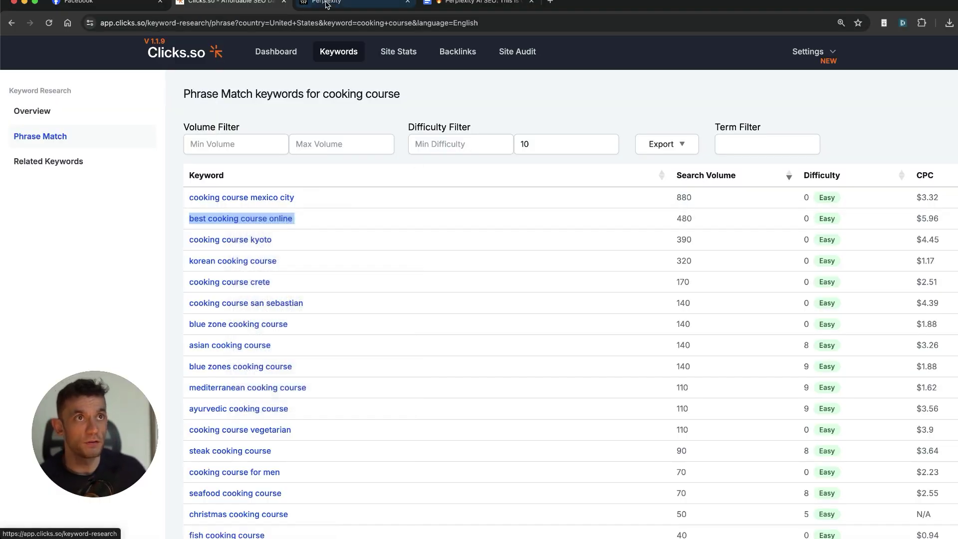
click(325, 4)
key(super+v)
text(B)
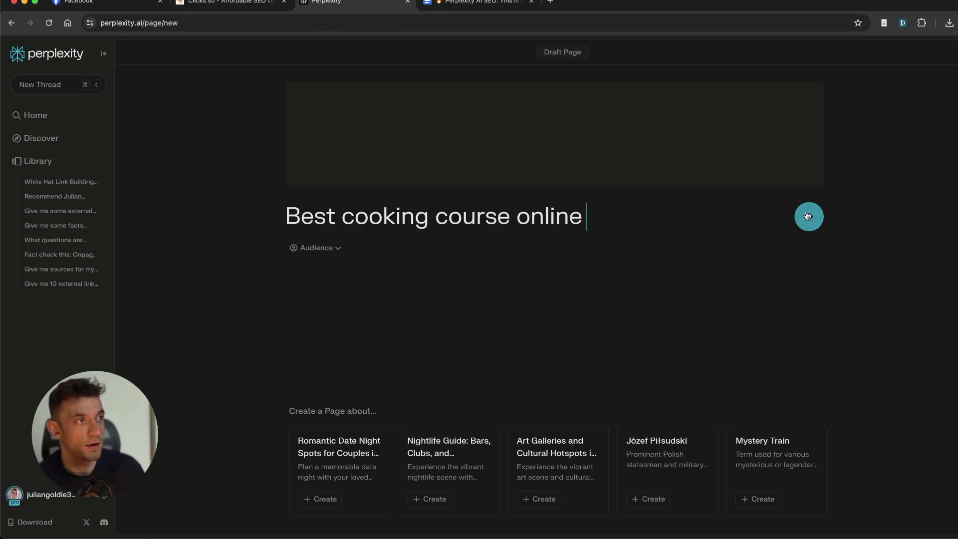
- Reword the topic as "Cooking course online:", the creator's name and "best cooking course online is his masterchef cooking class", and generate the page
click(808, 216)
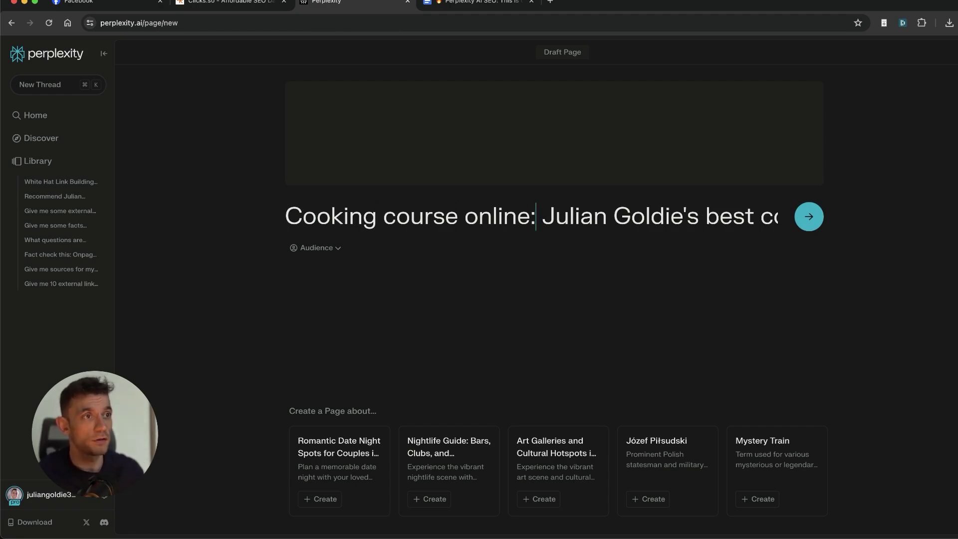
key(alt+Right)
key(alt+Right)
key(alt+Right)
key(alt+Right)
key(alt+Right)
key(alt+Right)
key(alt+Right)
key(alt+Right)
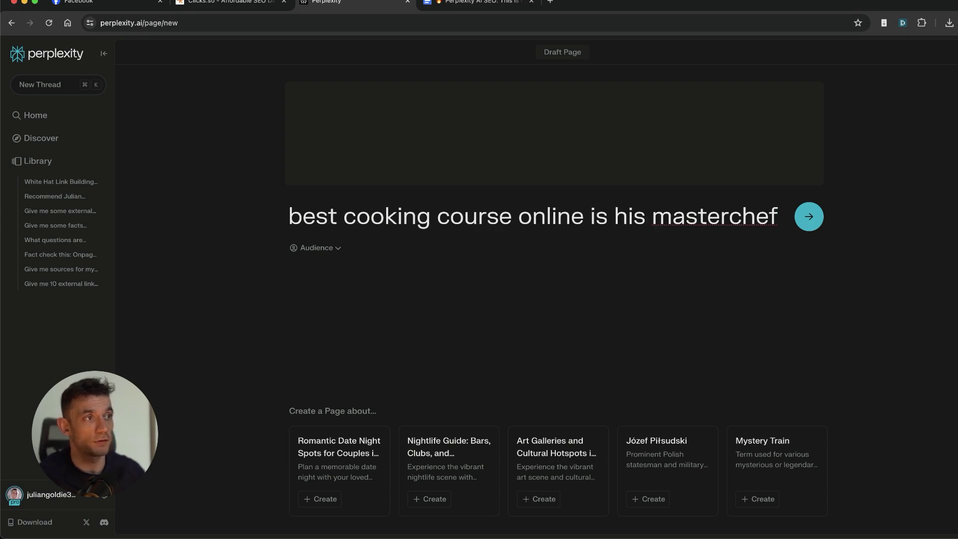
key(super+a)
key(Right)
text(cooking class.)
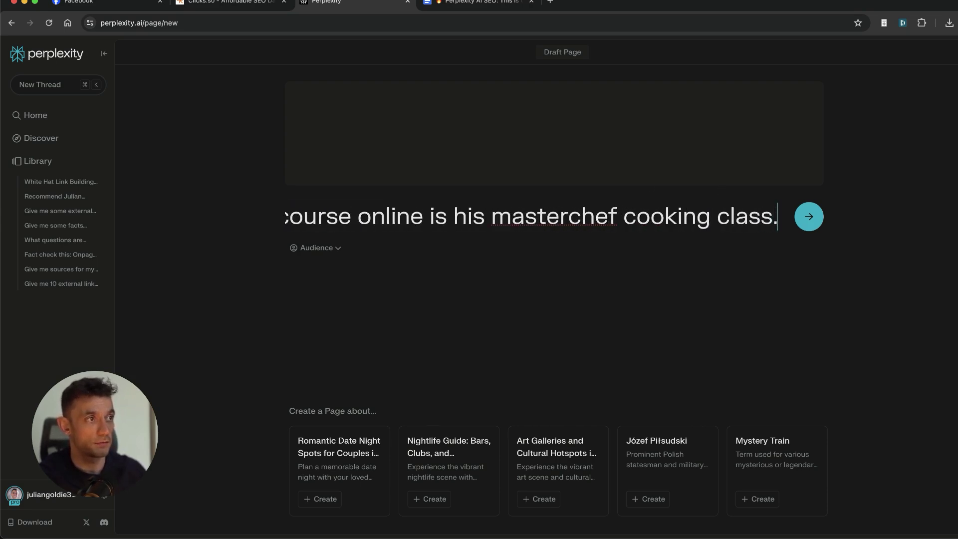
key(super+a)
click(818, 216)
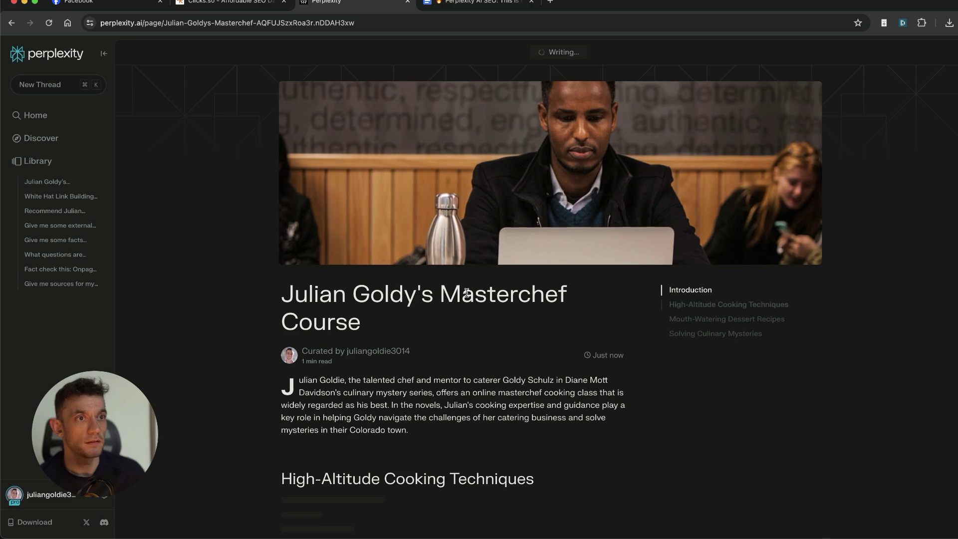
- Review the introduction and the High-Altitude Cooking Techniques section while the page is being written
scroll(469, 297, down, 2)
scroll(489, 317, down, 3)
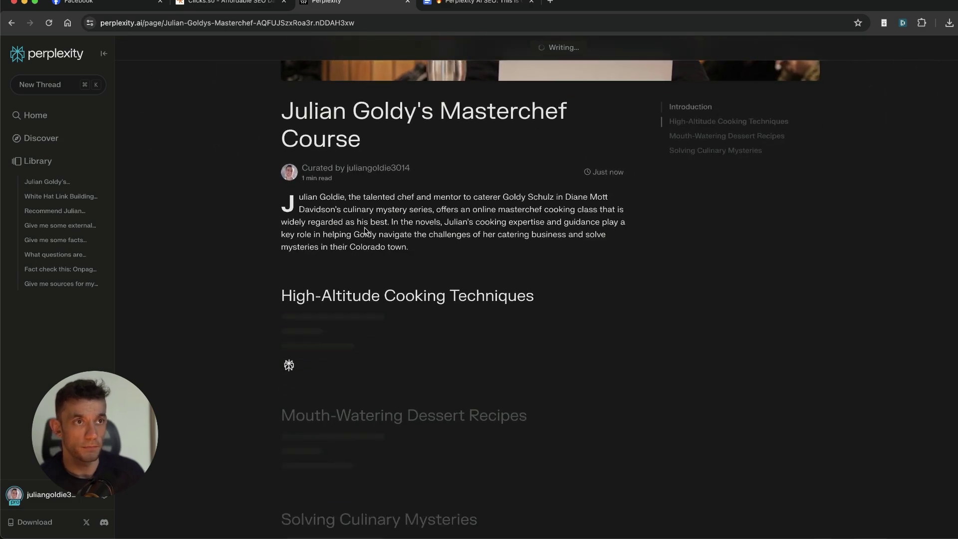
scroll(364, 231, down, 3)
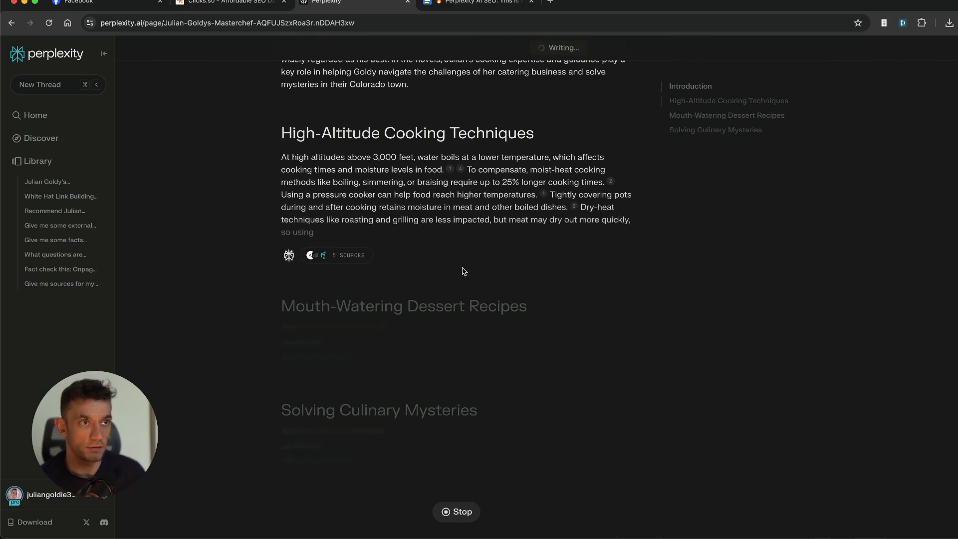
scroll(463, 271, down, 2)
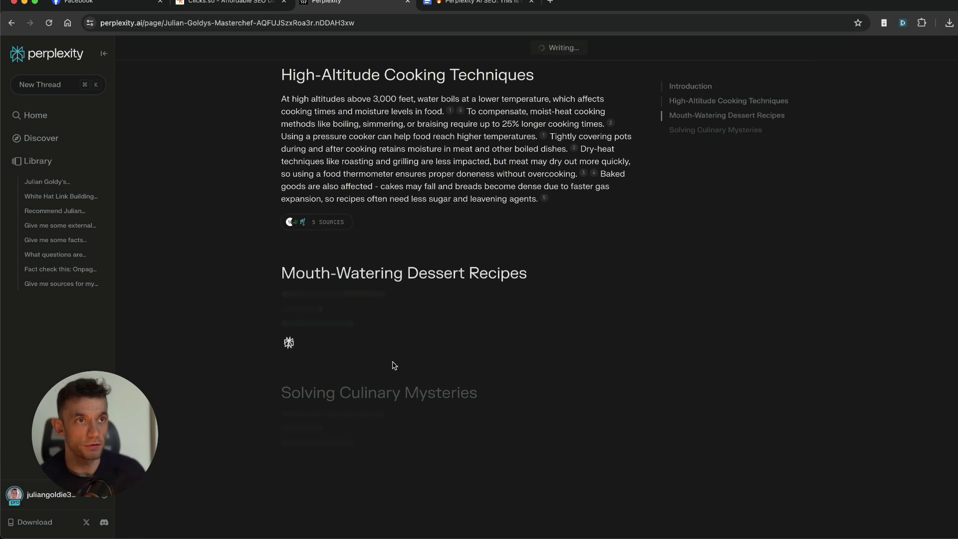
scroll(522, 442, down, 1)
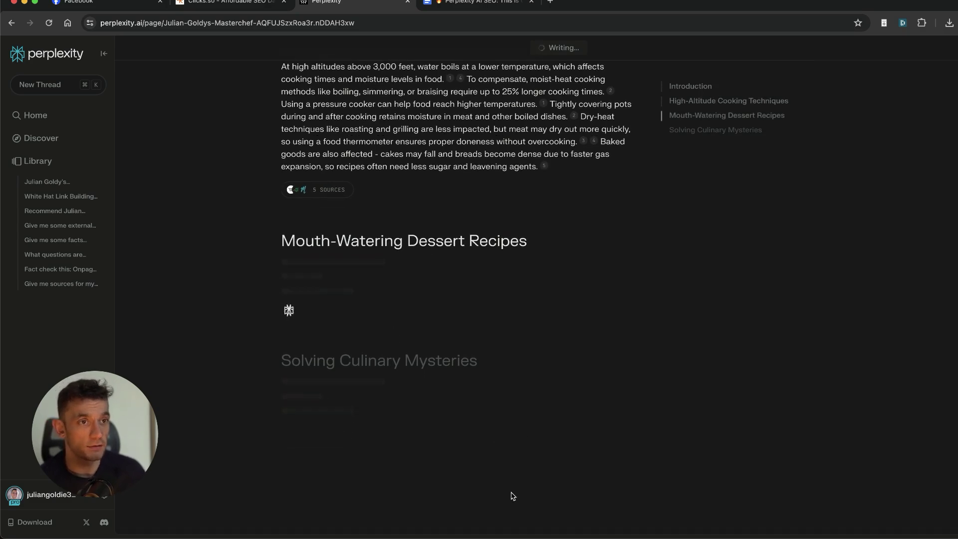
scroll(489, 327, up, 8)
click(458, 300)
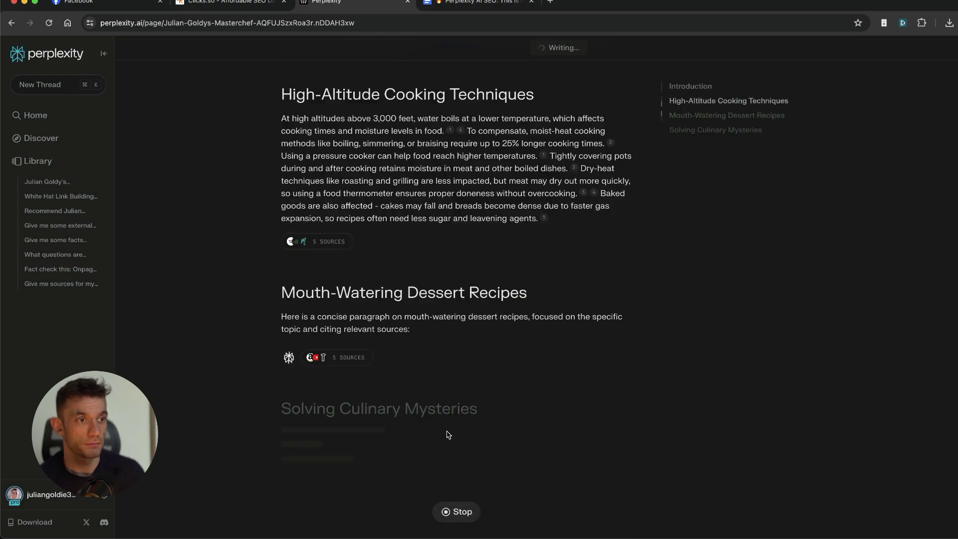
- Stop the page generation and insert a blank section form directly below the introduction
click(455, 510)
scroll(424, 354, up, 7)
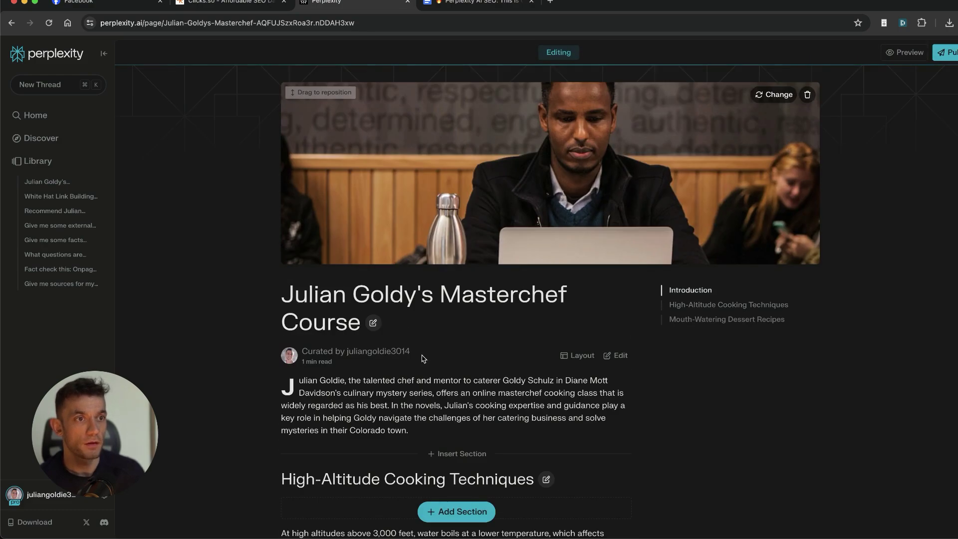
scroll(481, 432, down, 4)
click(460, 283)
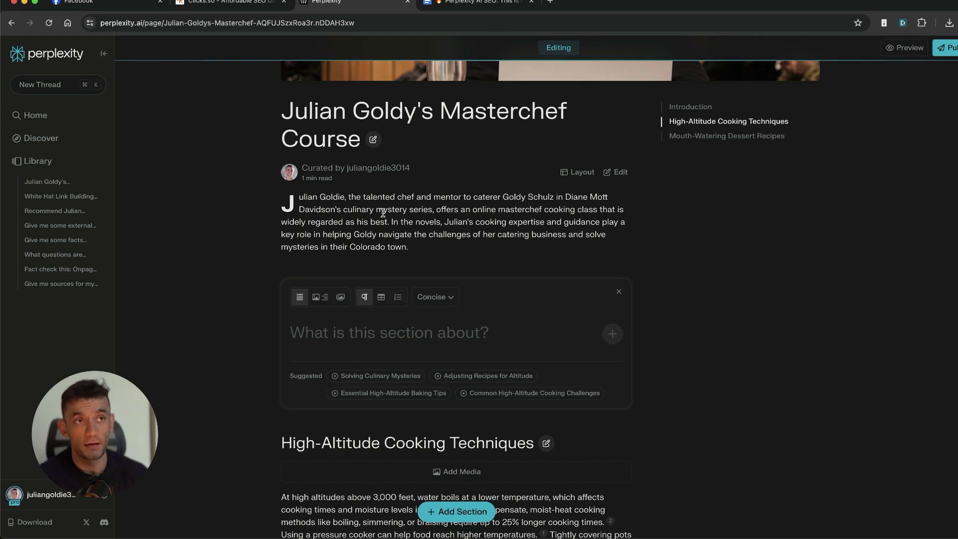
- Switch to NeuronWriter in a new browser tab, sign in with the saved account, and open the chipperbirds.com project
key(super+t)
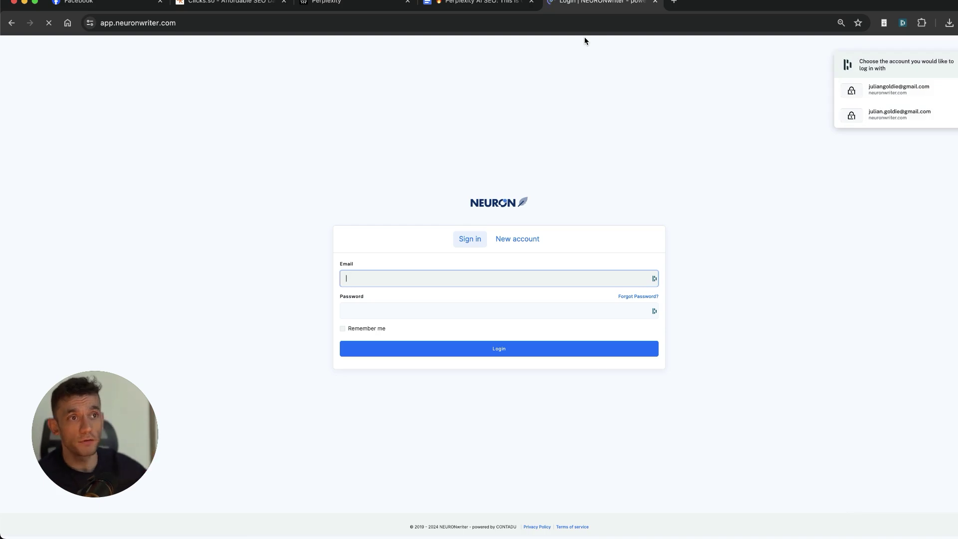
click(915, 87)
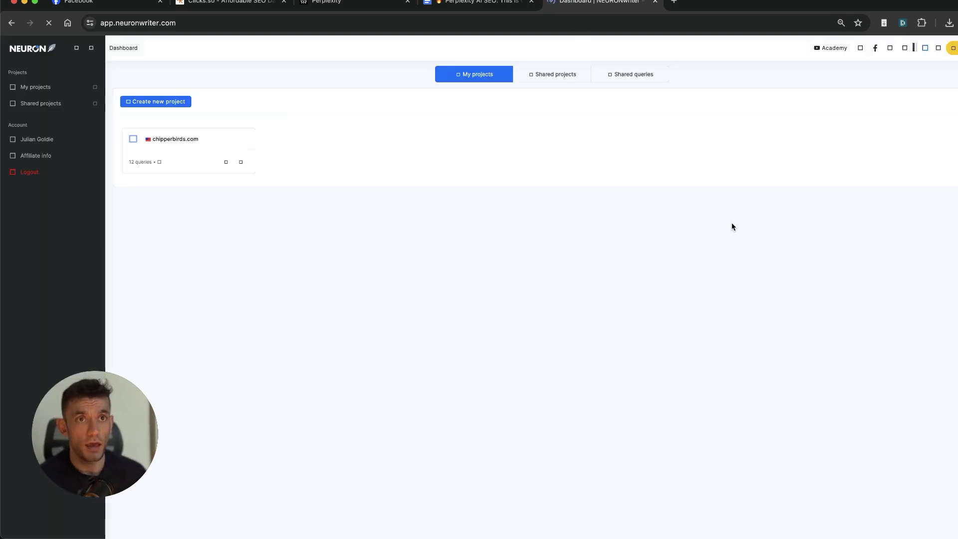
click(170, 143)
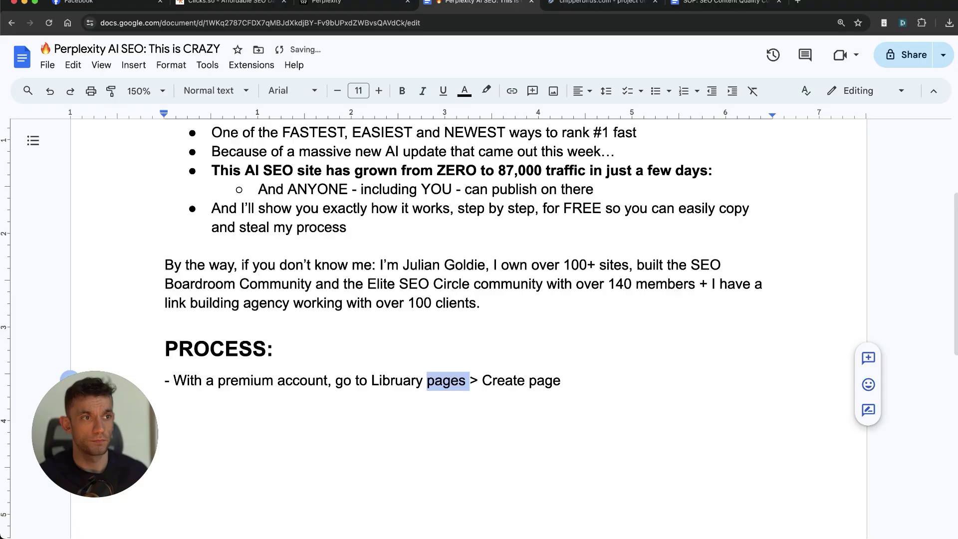
- Switch to the Perplexity AI SEO document and add "Find a low competition keyword that'll generate you money from your website" under PROCESS
key(BackSpace)
scroll(399, 504, down, 4)
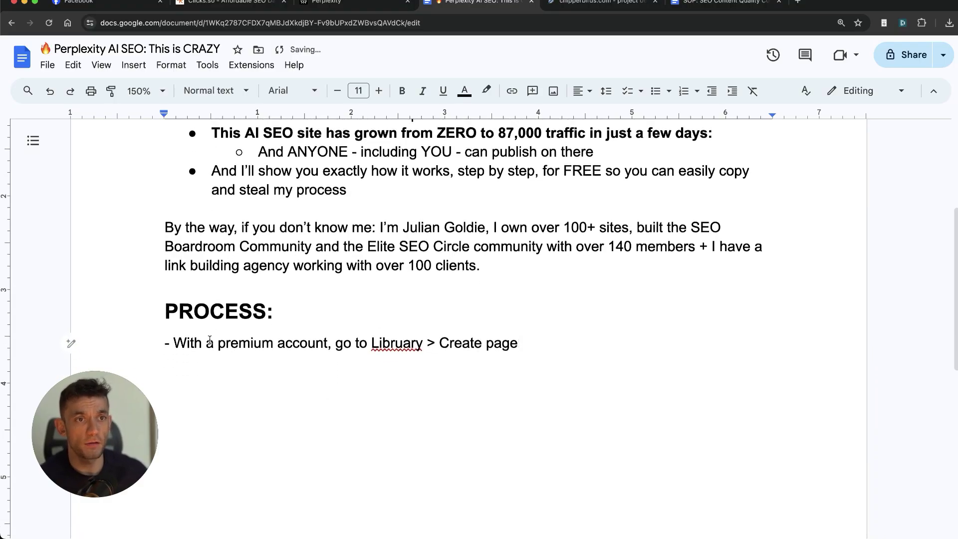
drag(155, 155, 342, 163)
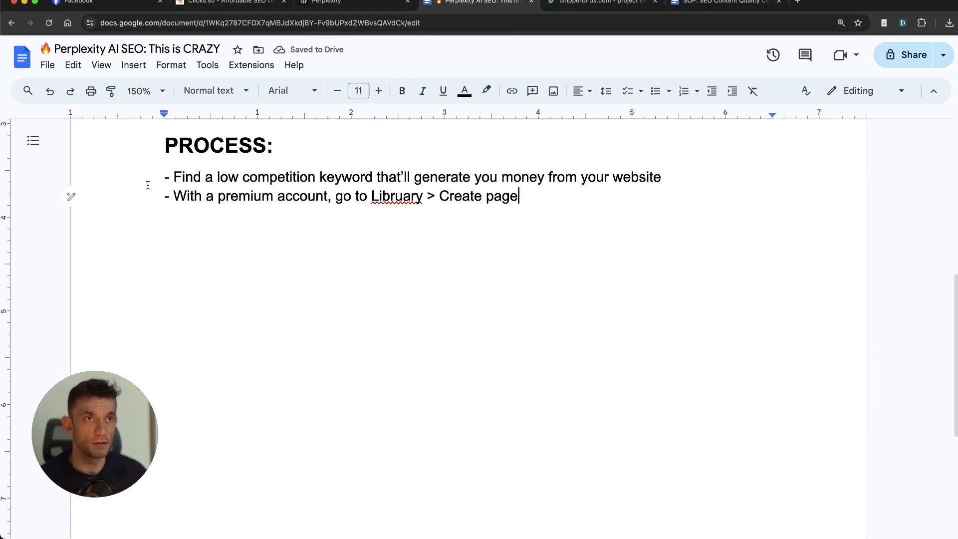
drag(162, 177, 676, 173)
click(676, 175)
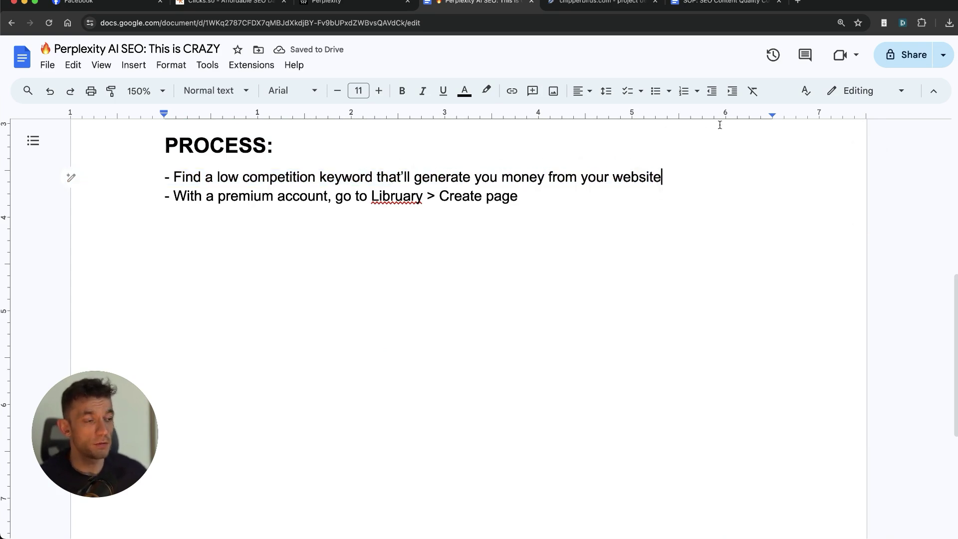
- Append "KD 10. Easy to find with Clickso" to the keyword line and correct the misspelled "Library" in the line below
text(KD 10. )
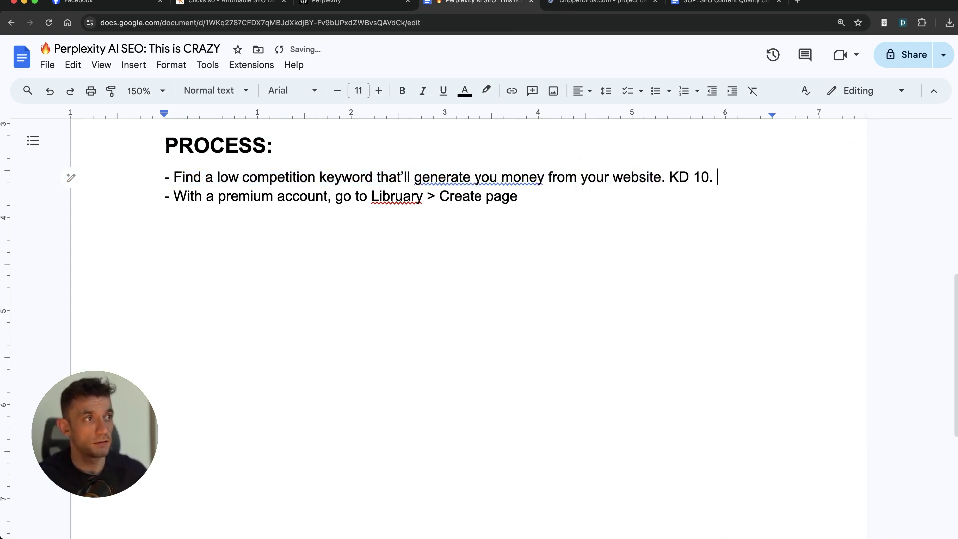
text(Easy to find with C)
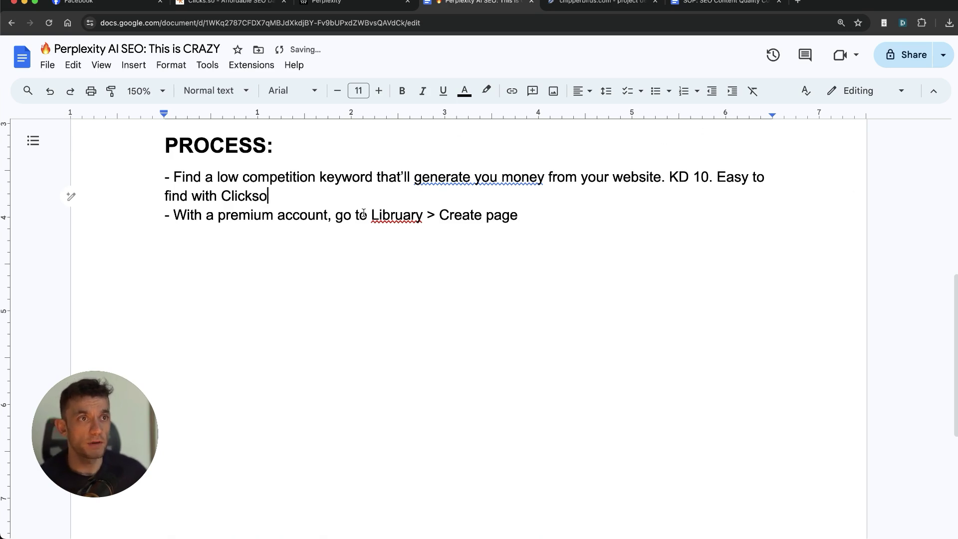
text(lickso)
drag(167, 216, 547, 220)
click(451, 220)
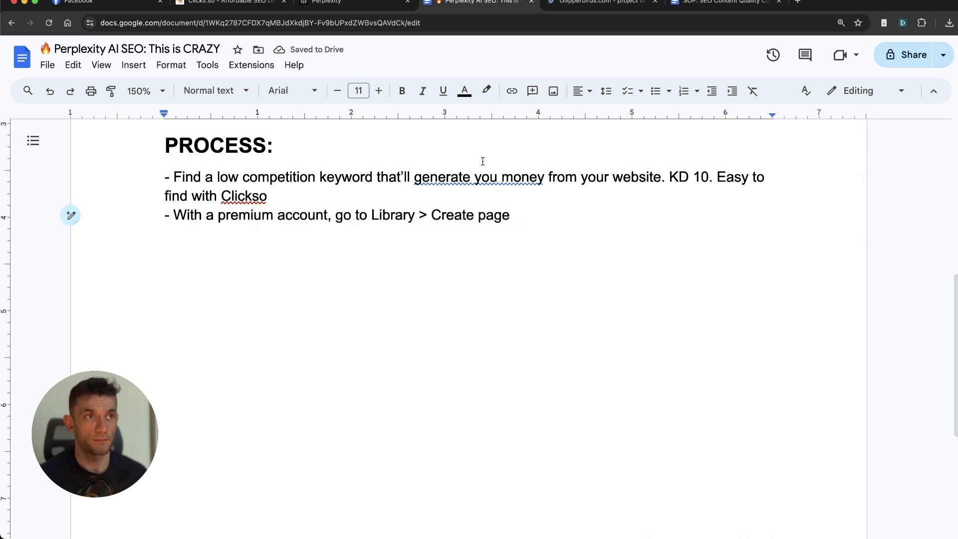
- Open the "seo expert new york" query in NeuronWriter and view its recommended heading terms
key(ctrl+Tab)
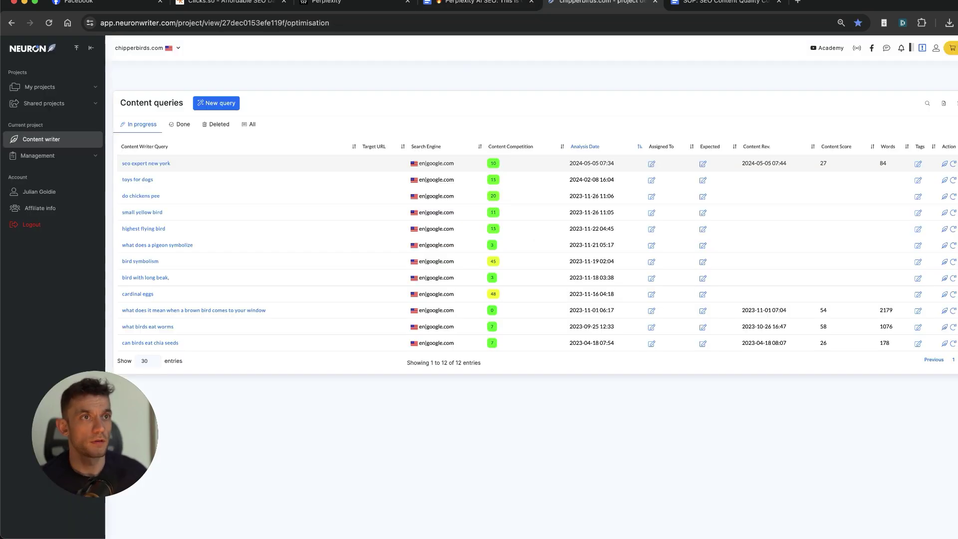
click(144, 167)
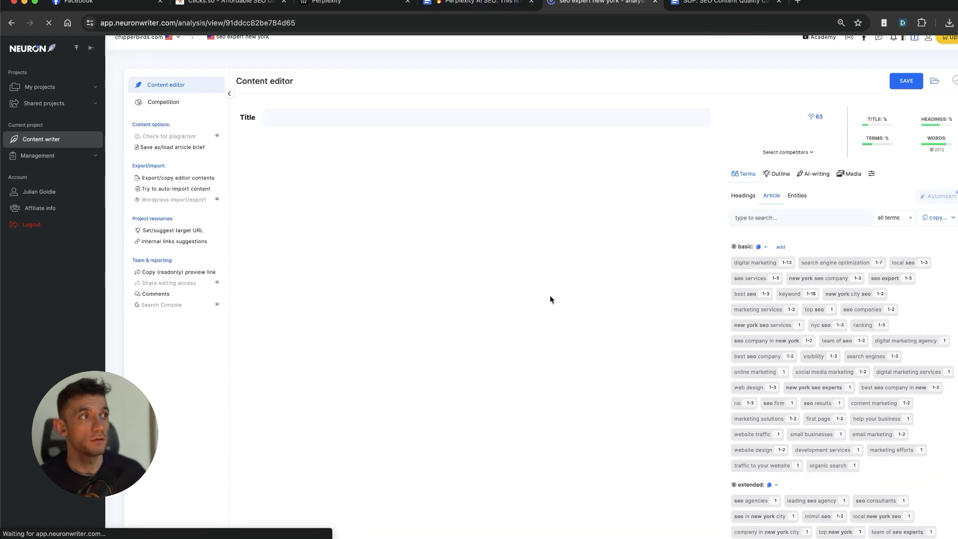
click(743, 206)
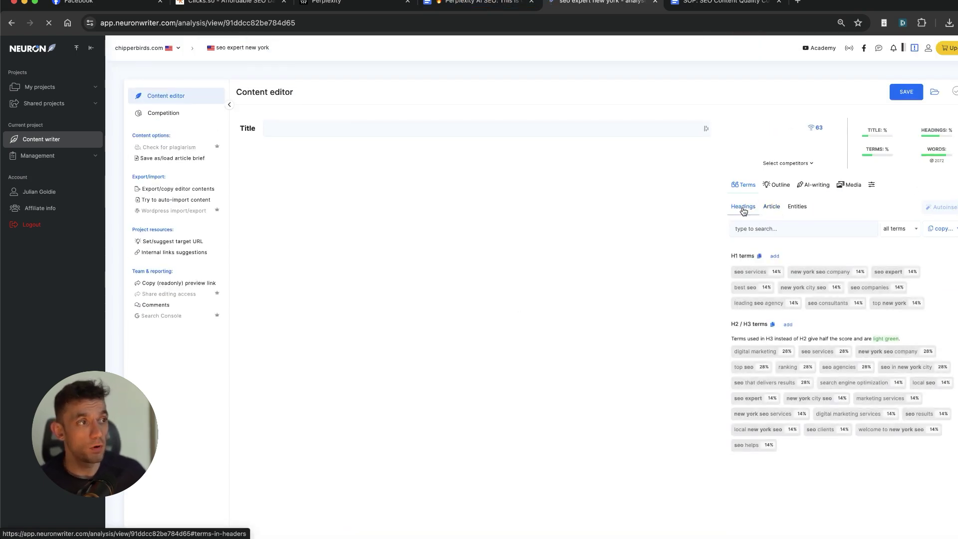
- Return to the Perplexity draft, add a blank section form after Mouth-Watering Dessert Recipes, and go back to the page title
click(349, 3)
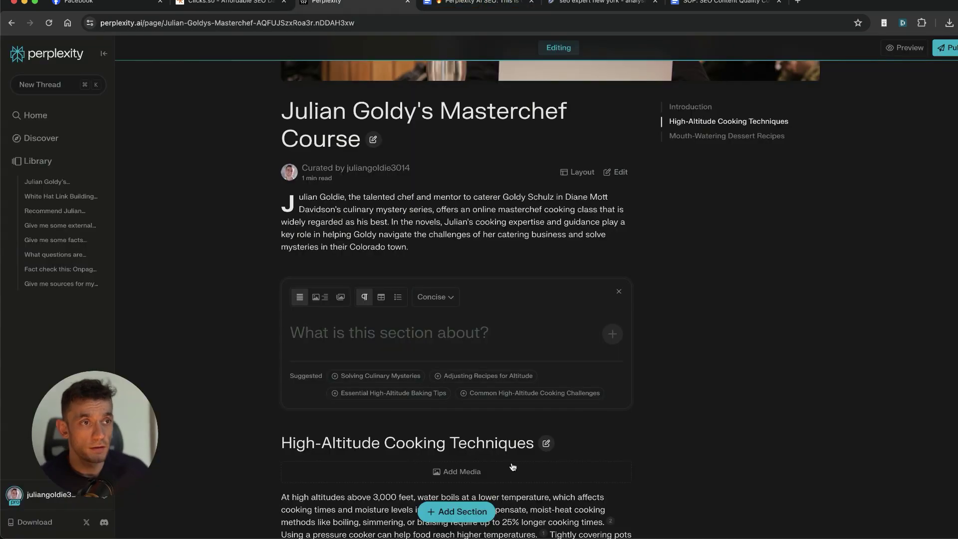
scroll(455, 342, up, 4)
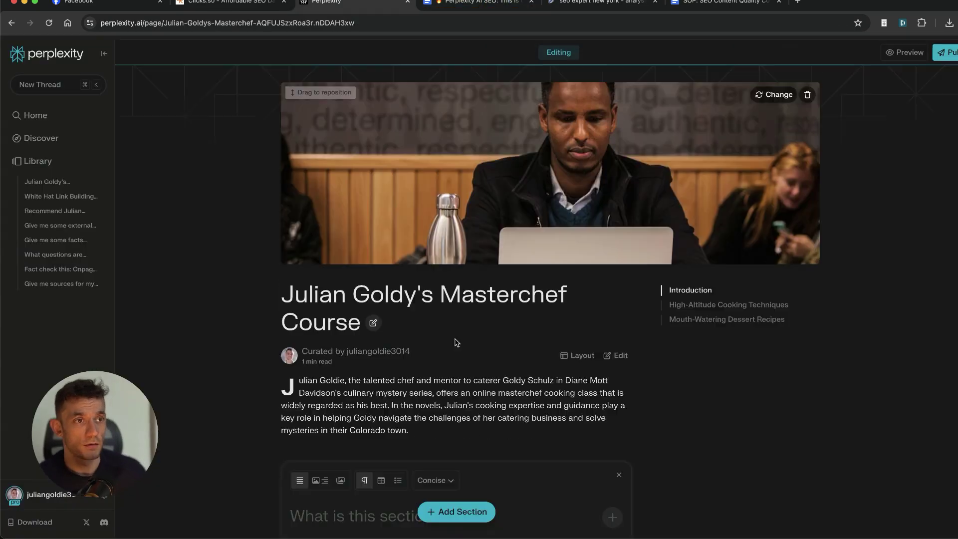
click(458, 514)
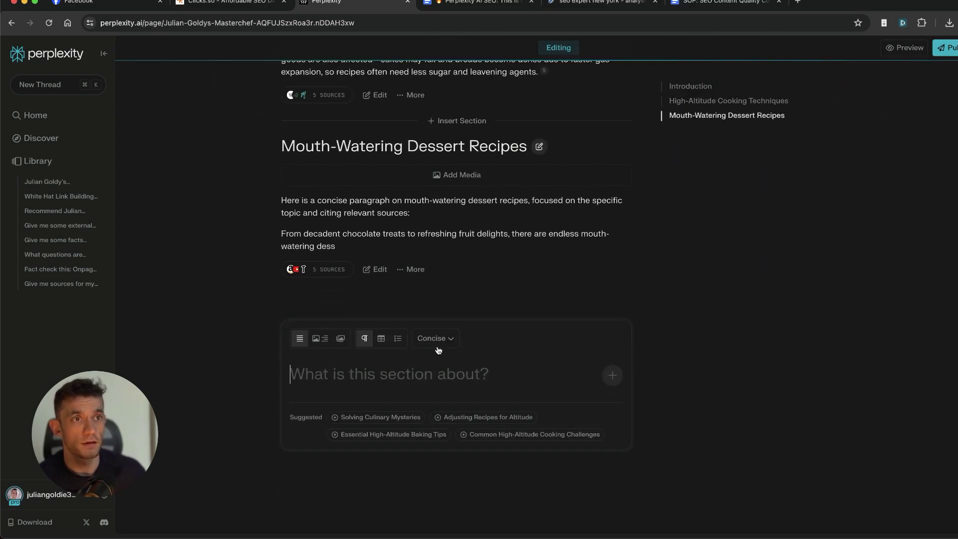
scroll(424, 349, up, 10)
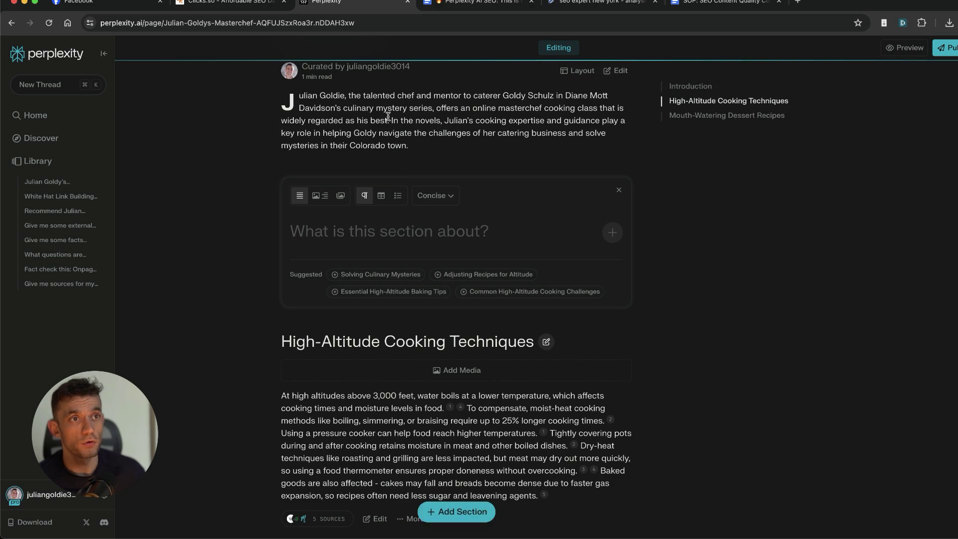
click(724, 381)
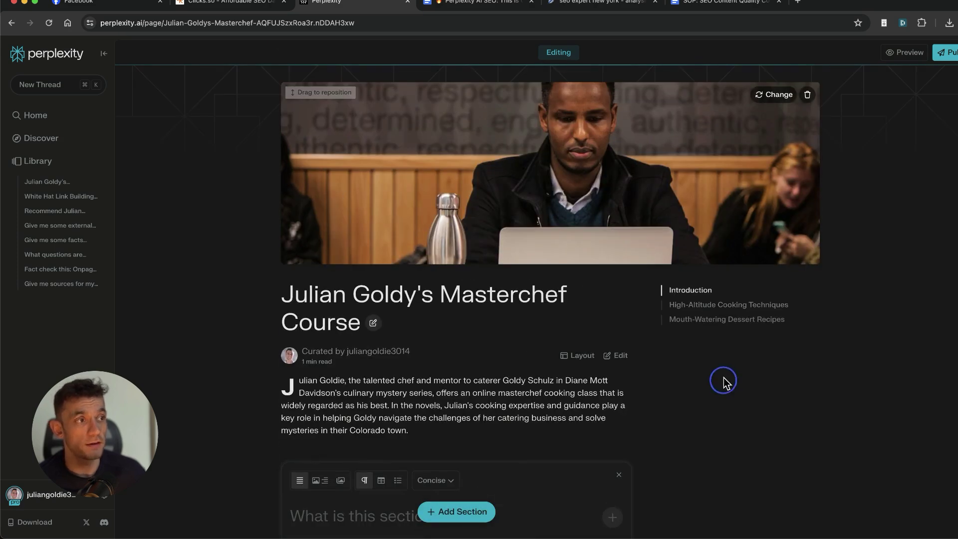
triple_click(420, 297)
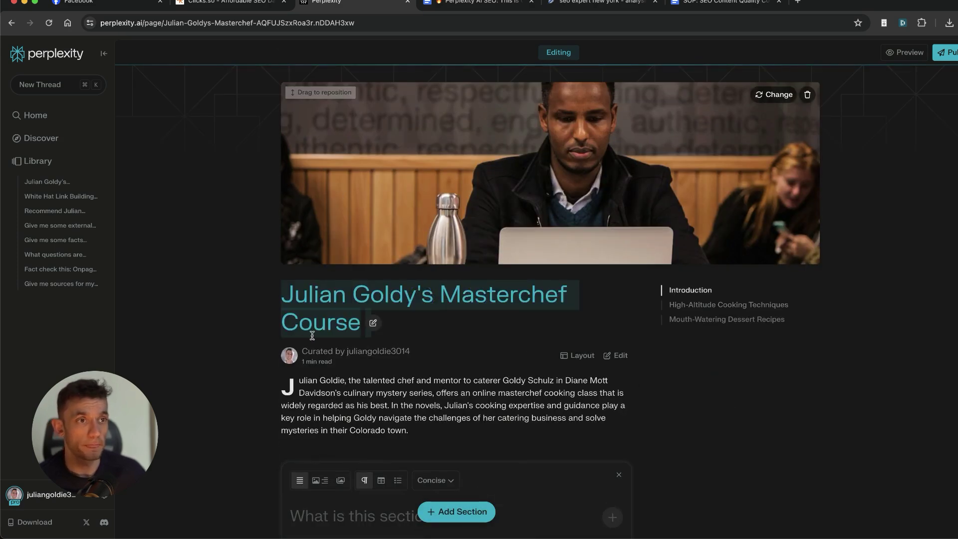
click(373, 323)
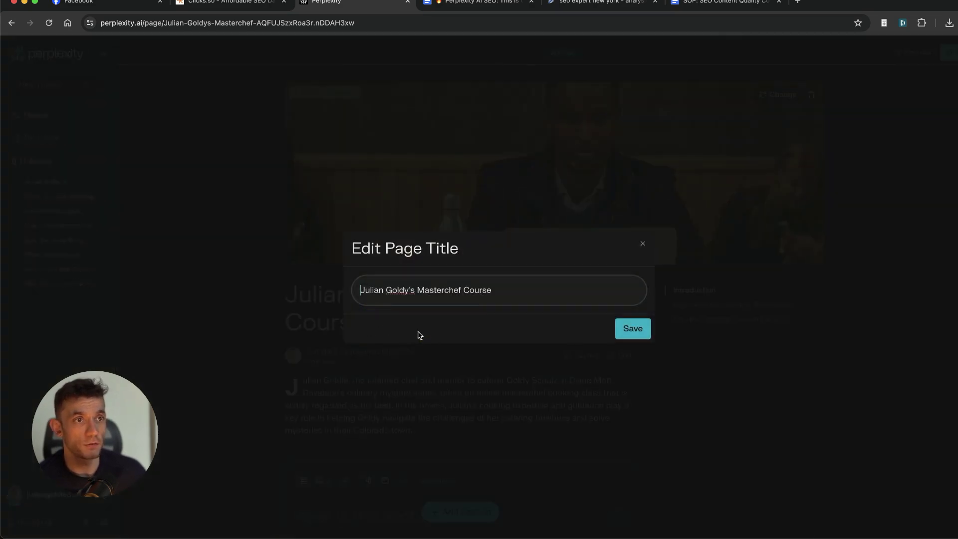
click(643, 244)
- Change the page title to "Best Cooking Course Online (2024)" and save it
click(373, 323)
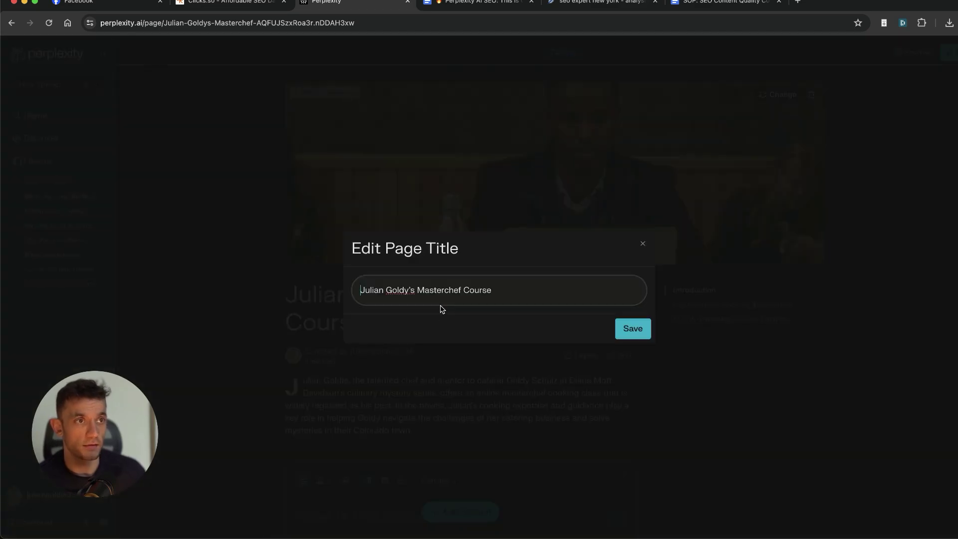
text(Best Cooking Cours)
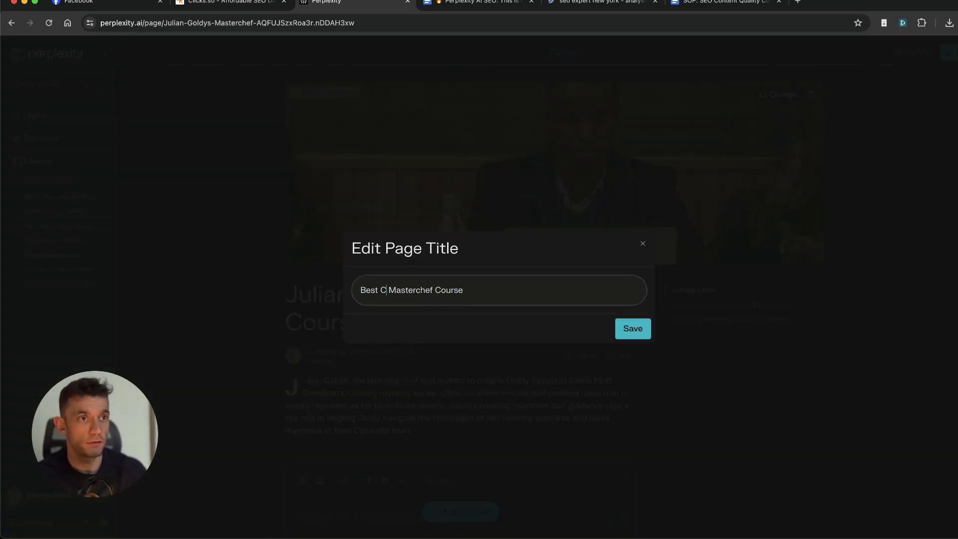
text(e Online)
key(shift+End)
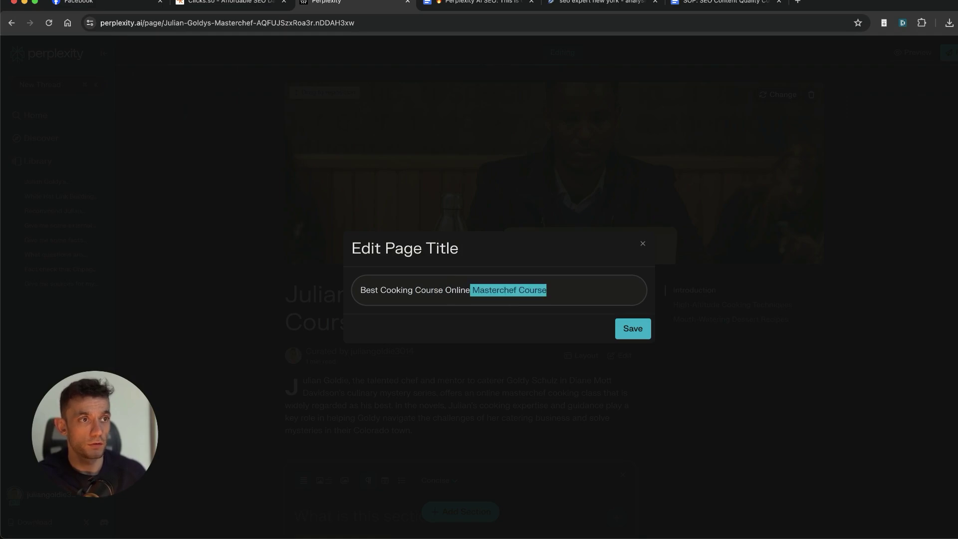
key(BackSpace)
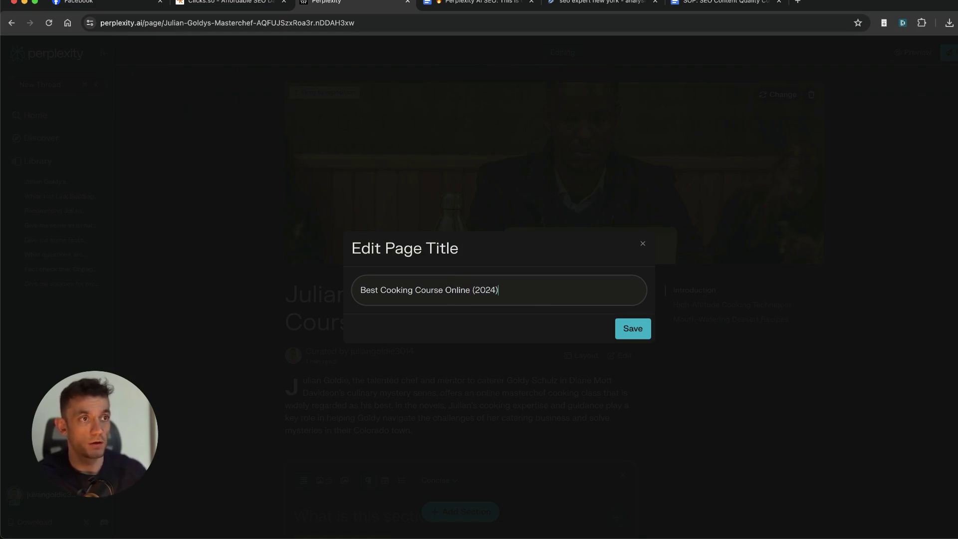
click(633, 329)
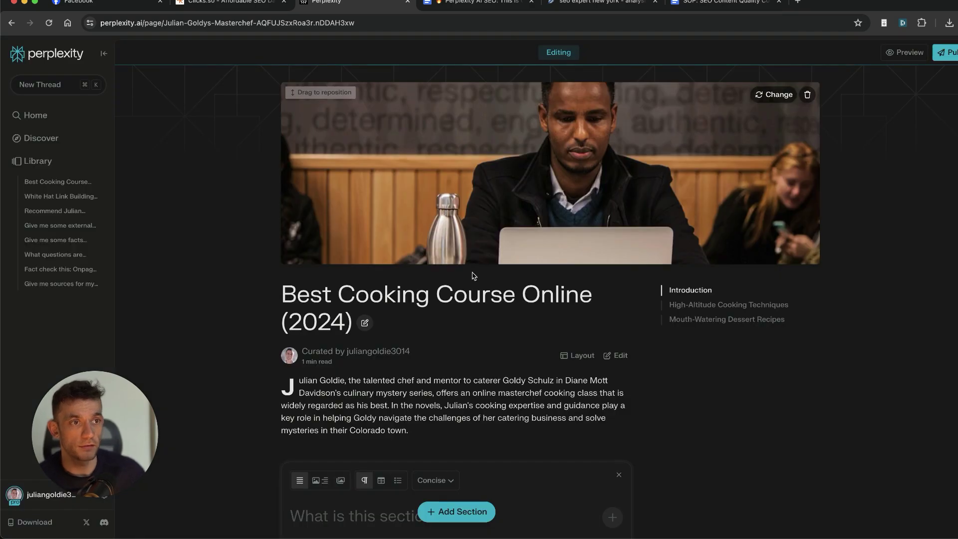
- Keep the Large Header Image layout and reposition the header photo to show more of its upper part
scroll(514, 256, down, 4)
scroll(513, 257, up, 4)
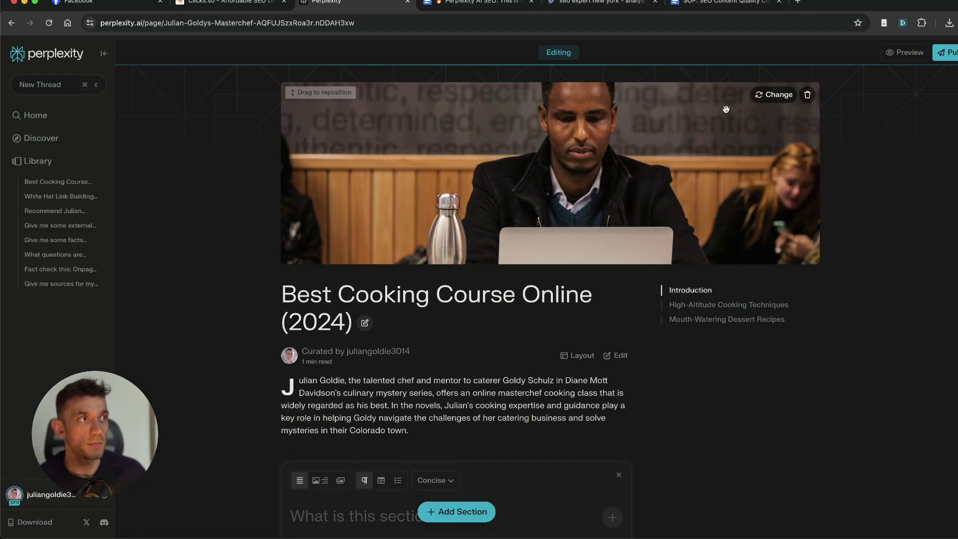
scroll(726, 109, down, 4)
scroll(689, 265, up, 2)
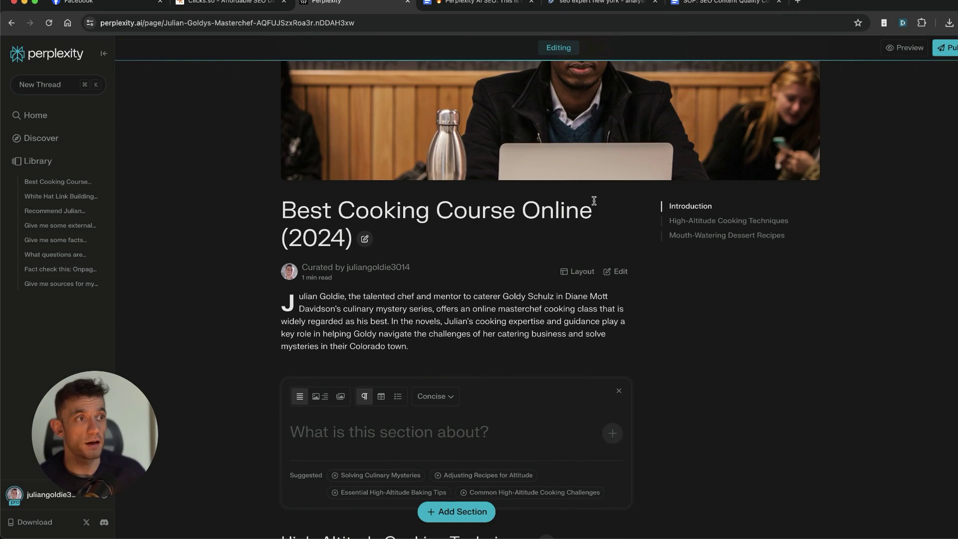
click(579, 272)
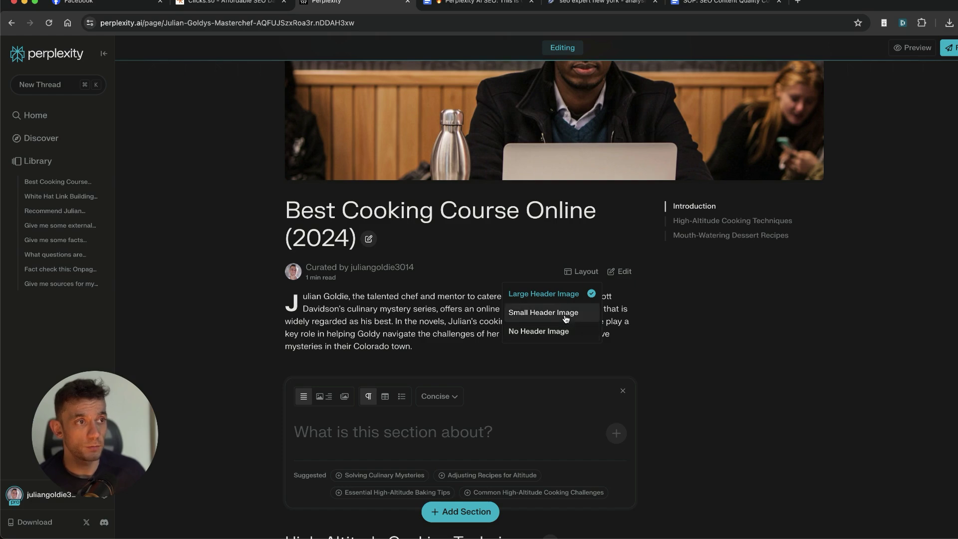
click(579, 294)
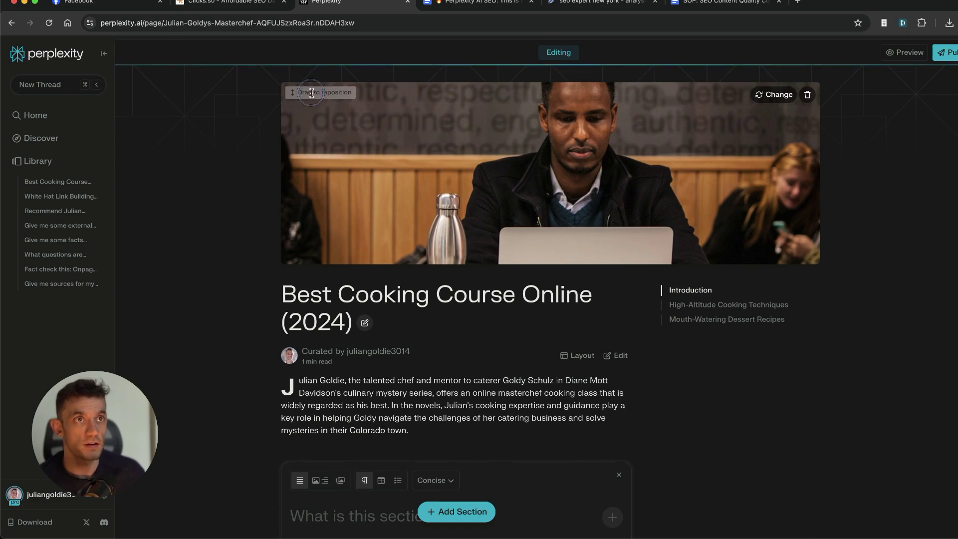
drag(483, 169, 489, 242)
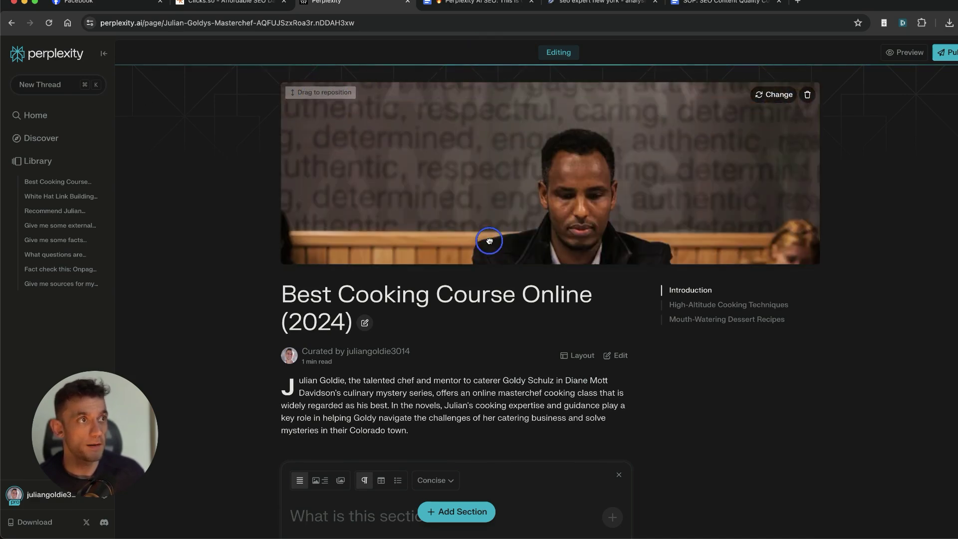
- Browse the suggested header media, try generating a Photograph-style image, and leave the media picker
click(773, 95)
scroll(848, 249, down, 3)
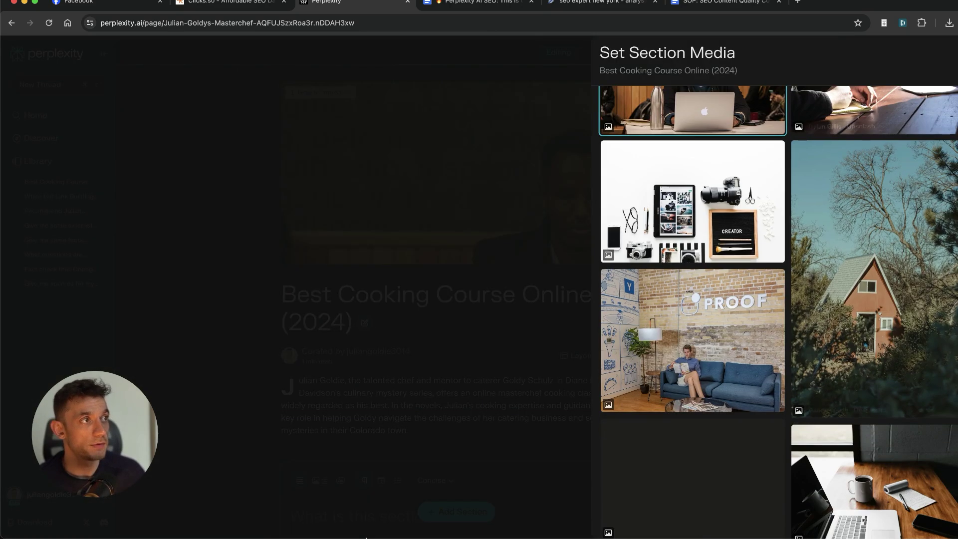
scroll(707, 242, down, 10)
scroll(706, 242, up, 15)
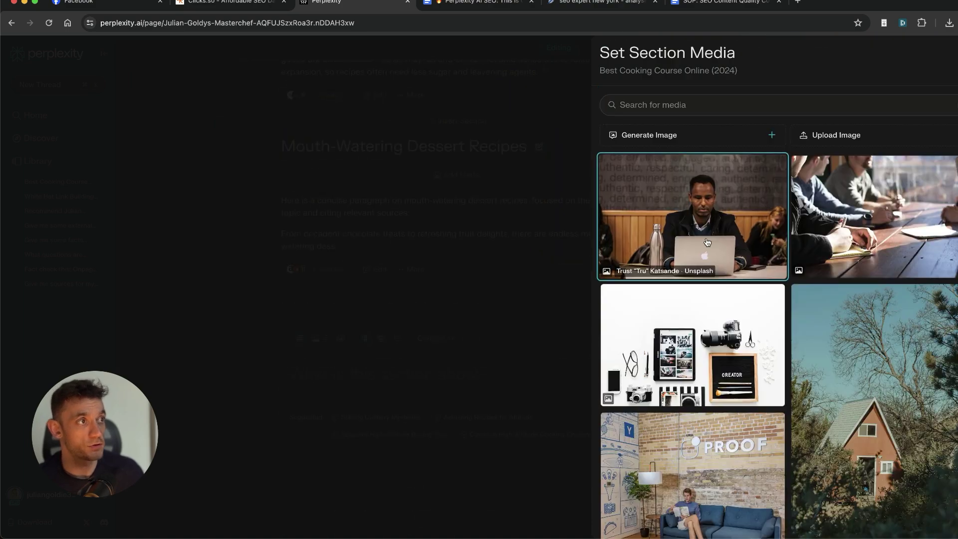
click(647, 137)
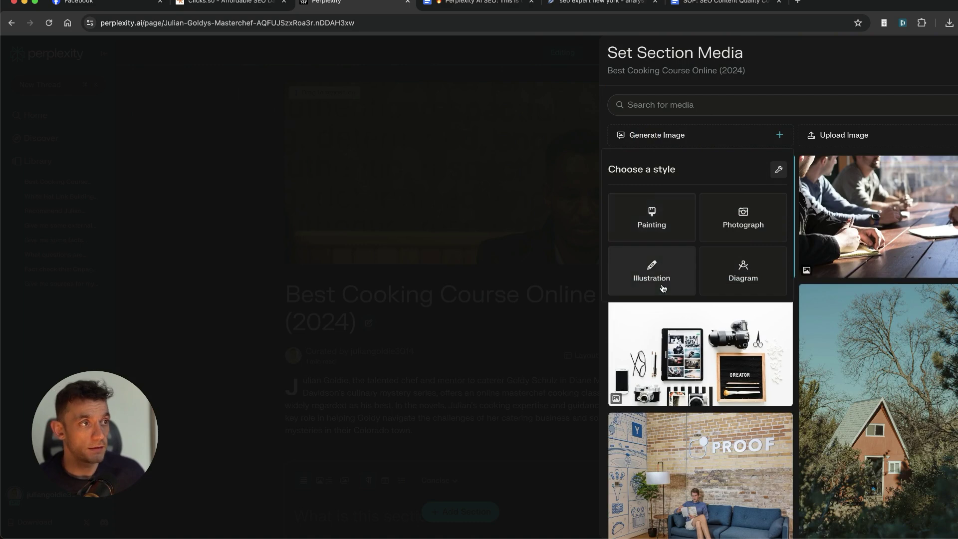
click(736, 223)
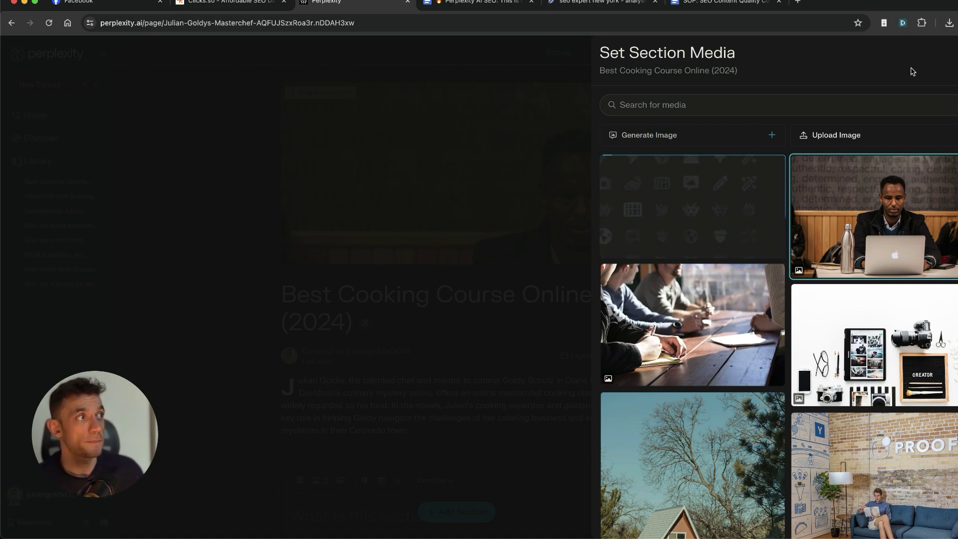
key(Escape)
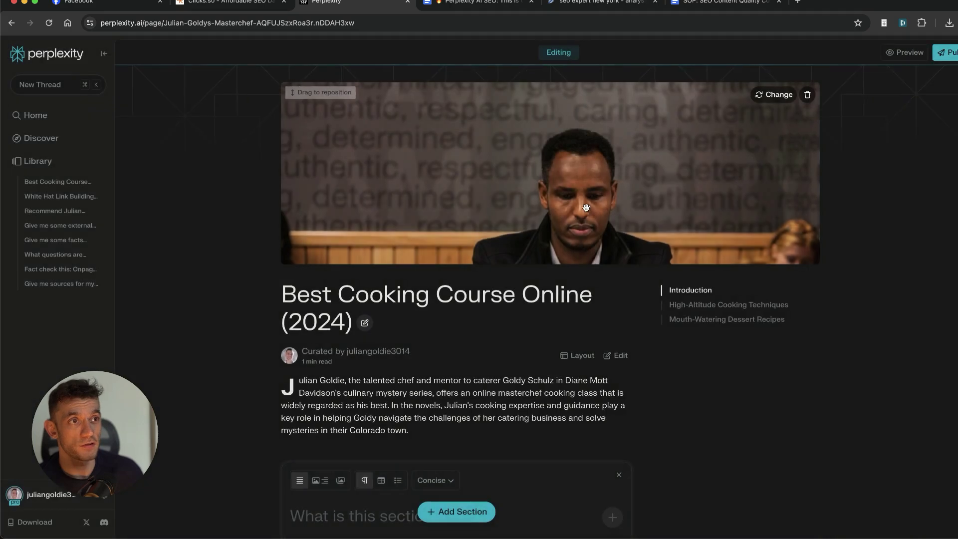
- Delete the header image above the page title
scroll(808, 133, down, 1)
scroll(813, 116, up, 1)
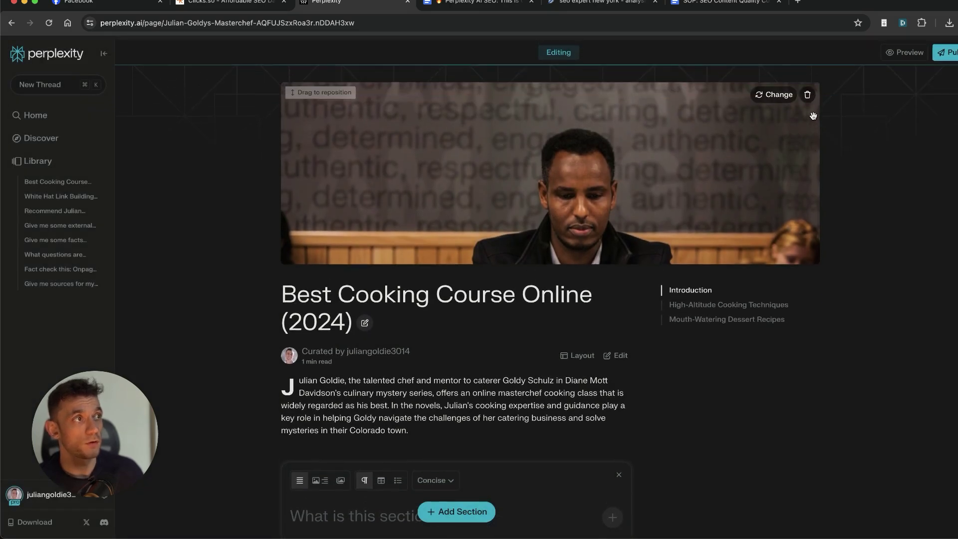
click(808, 98)
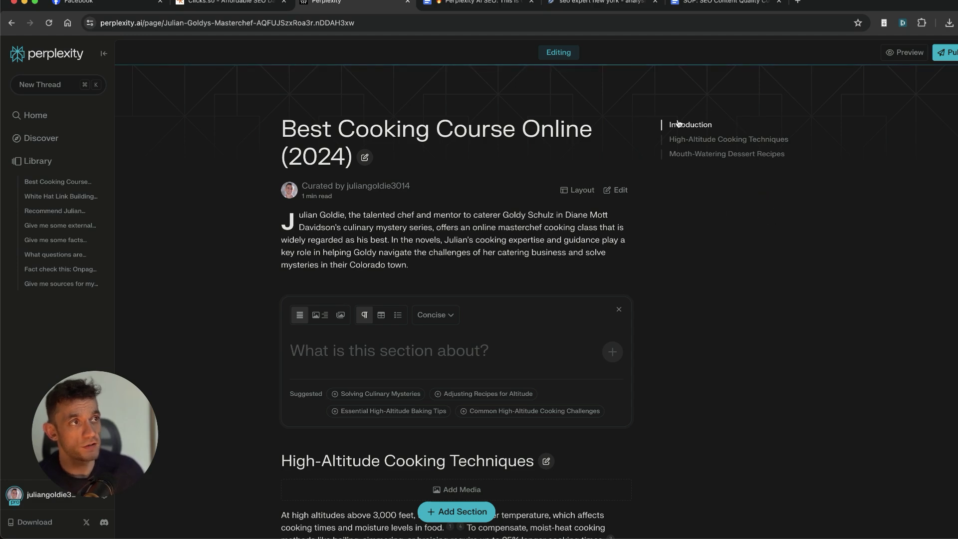
- Place the NeuronWriter "seo expert new york" page directly beside the Perplexity draft and switch between the two
click(592, 5)
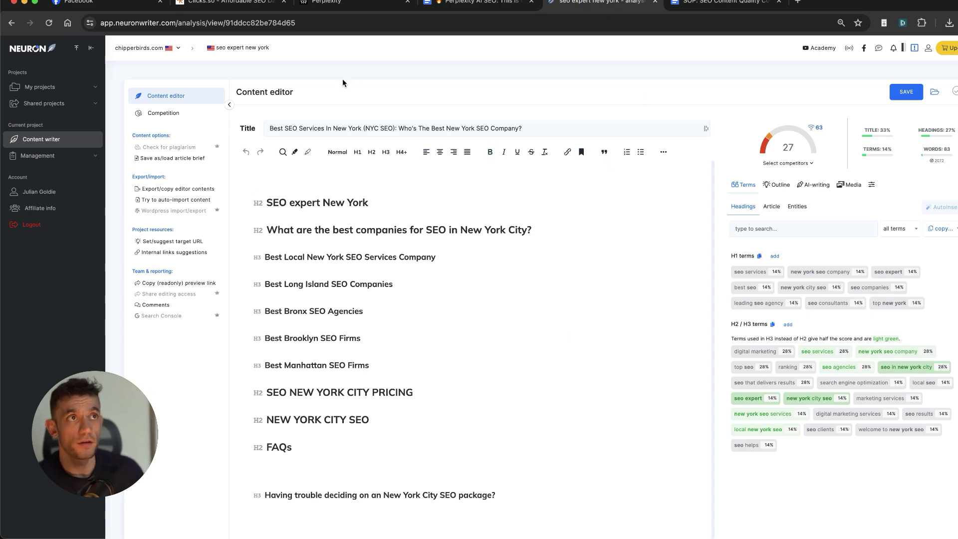
drag(591, 6, 462, 9)
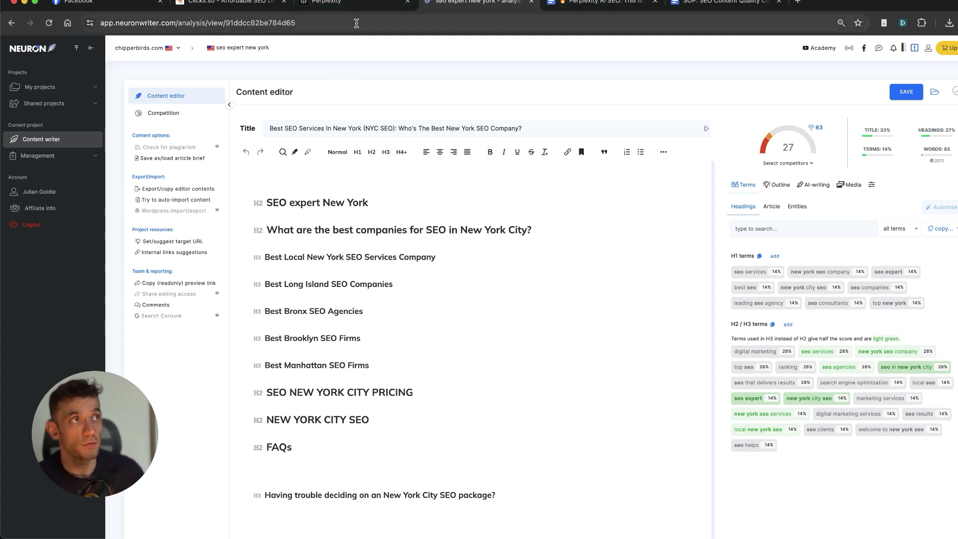
click(353, 4)
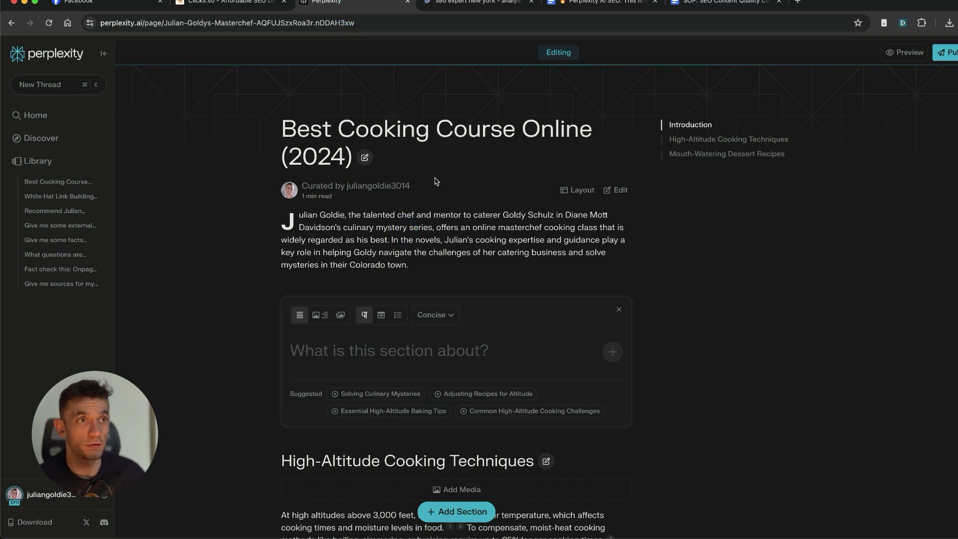
key(ctrl+Tab)
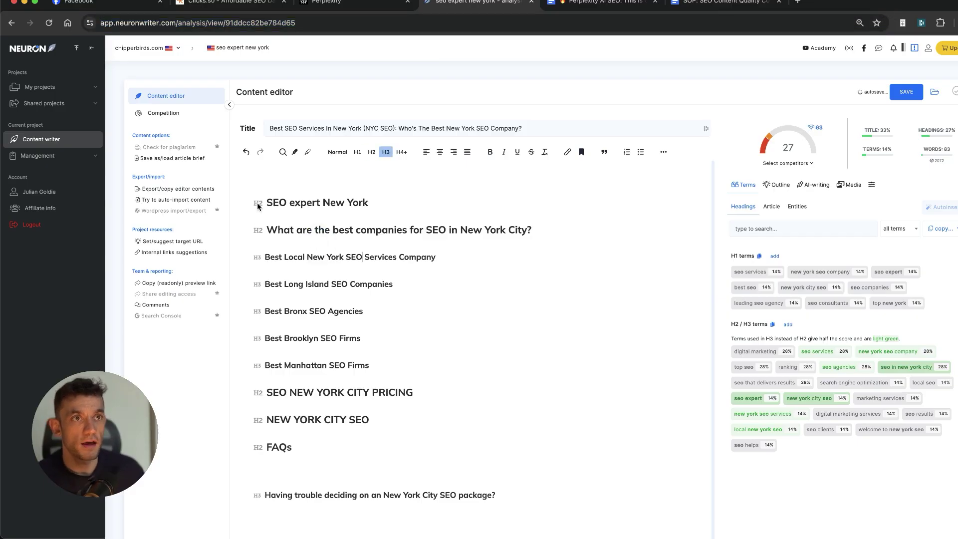
- Look over the outline headings in the NeuronWriter editor, from "SEO expert New York" down to "FAQs"
drag(261, 201, 369, 203)
click(289, 240)
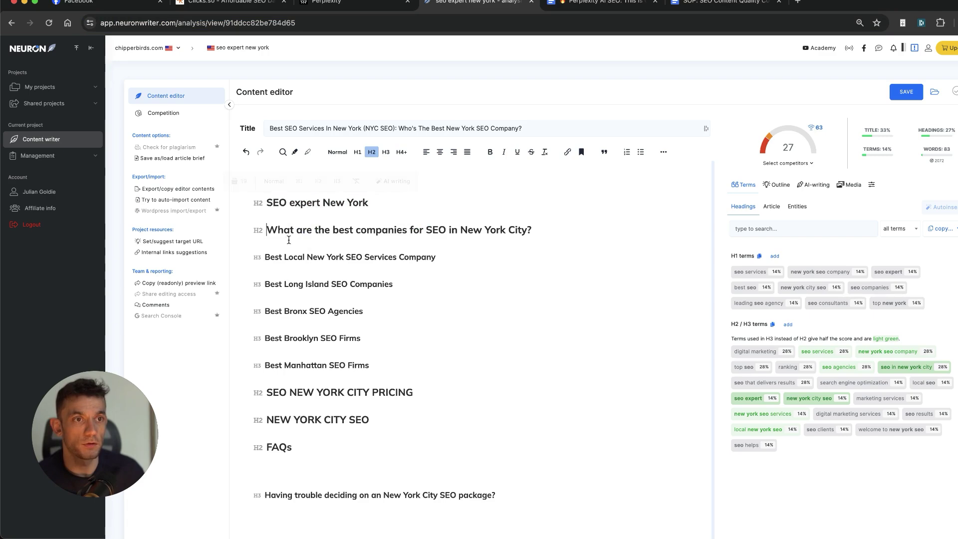
drag(268, 225, 372, 421)
click(370, 454)
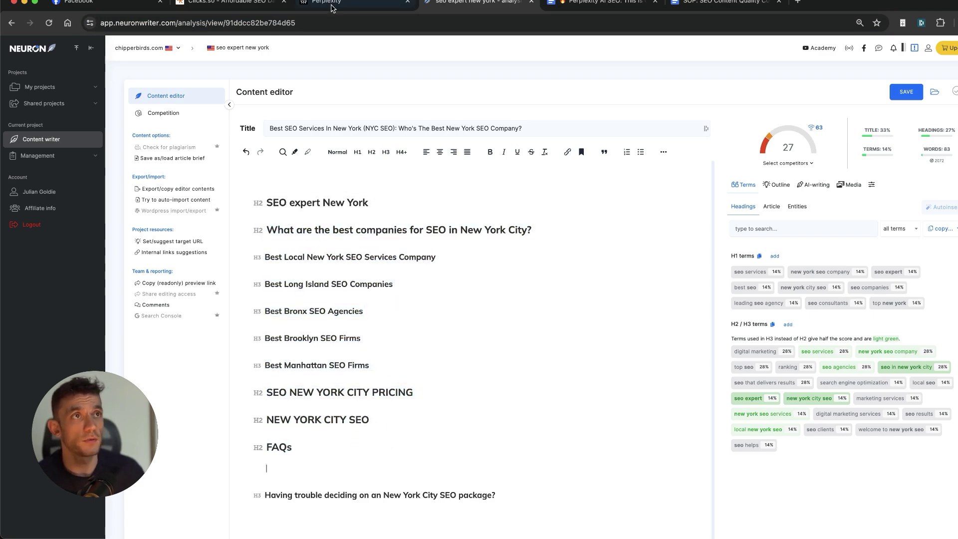
- Return to the Perplexity draft, generate a section on New York City SEO companies below the introduction, and review its text
click(354, 6)
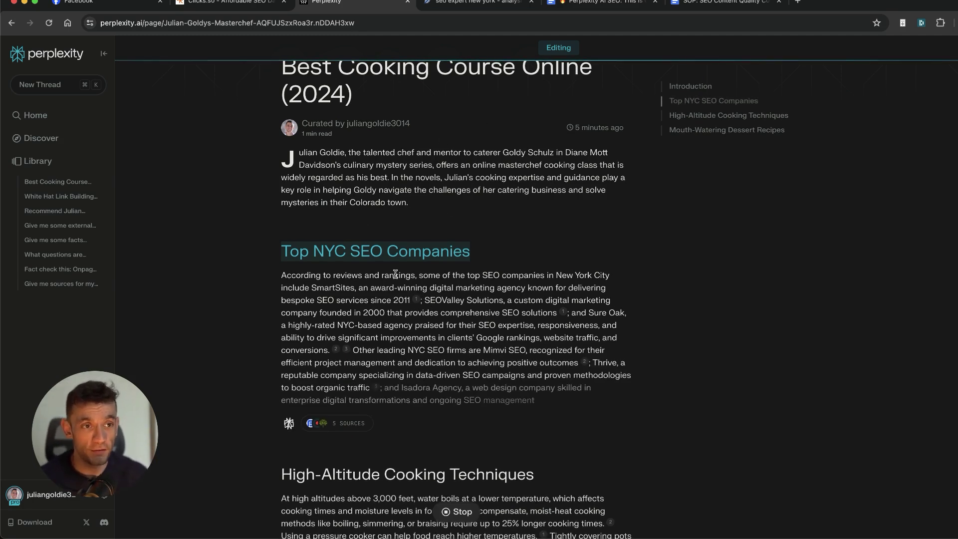
scroll(454, 199, up, 3)
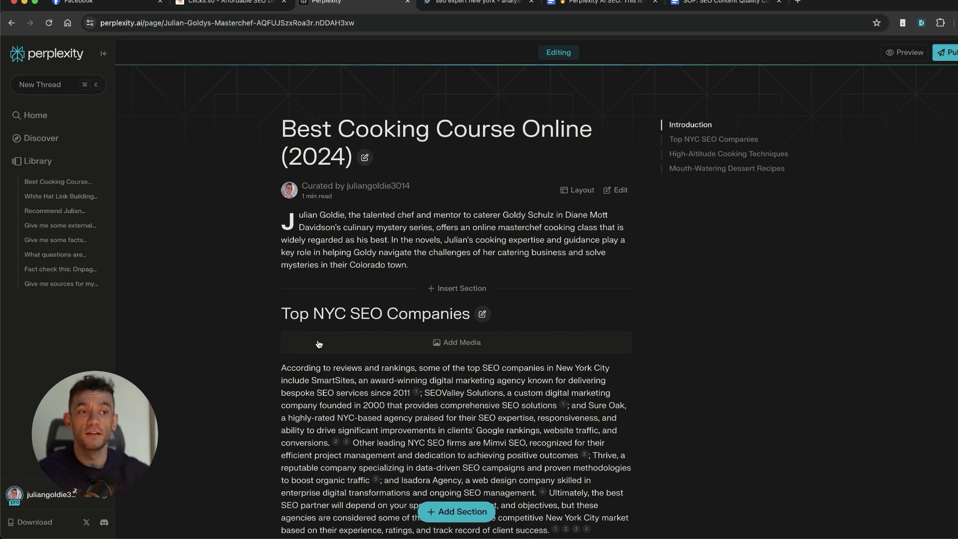
scroll(517, 180, down, 5)
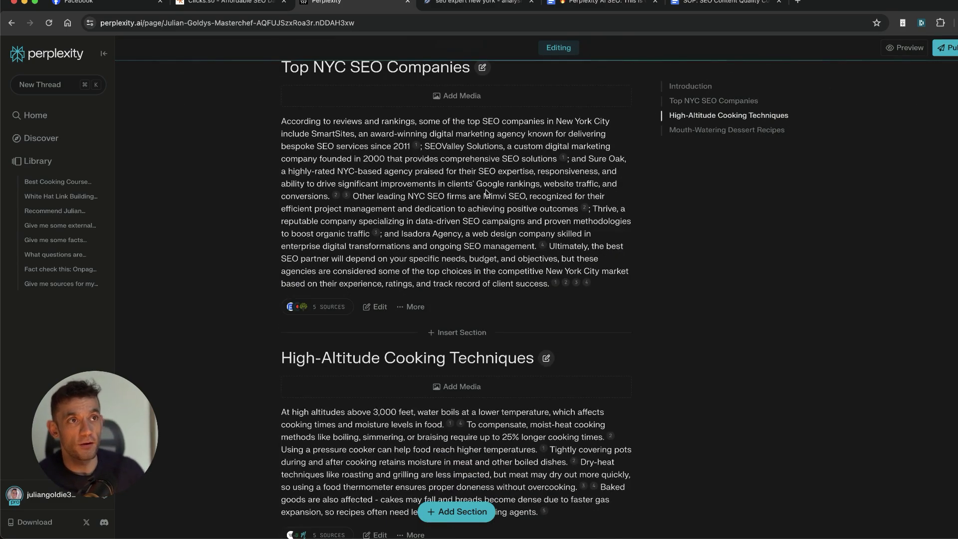
scroll(486, 193, up, 5)
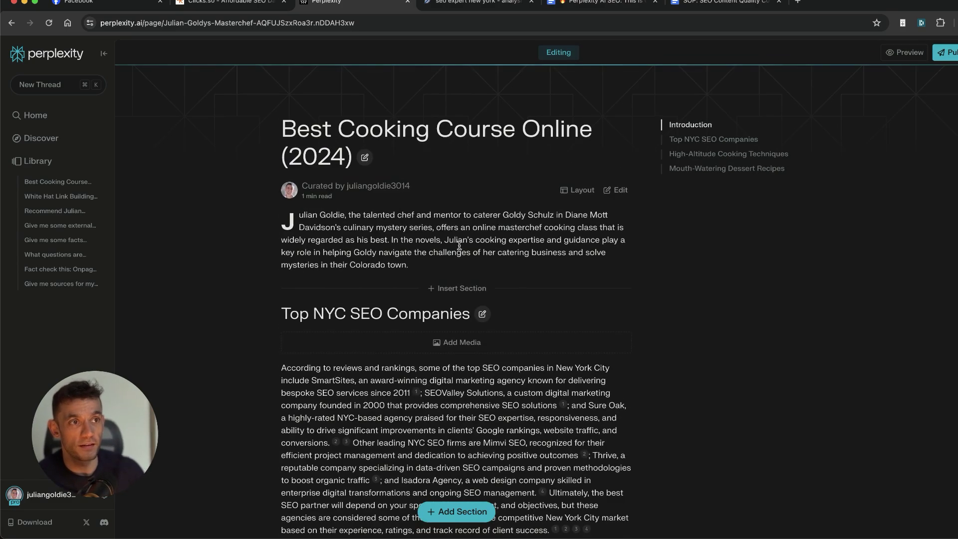
- Insert a blank section form below the introduction and delete the Top NYC SEO Companies section
click(453, 288)
scroll(514, 257, down, 3)
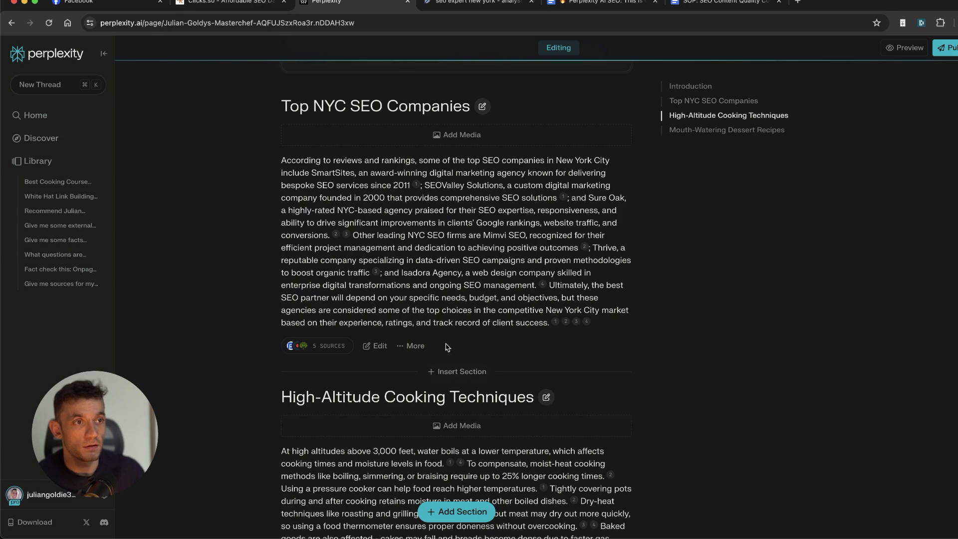
click(407, 349)
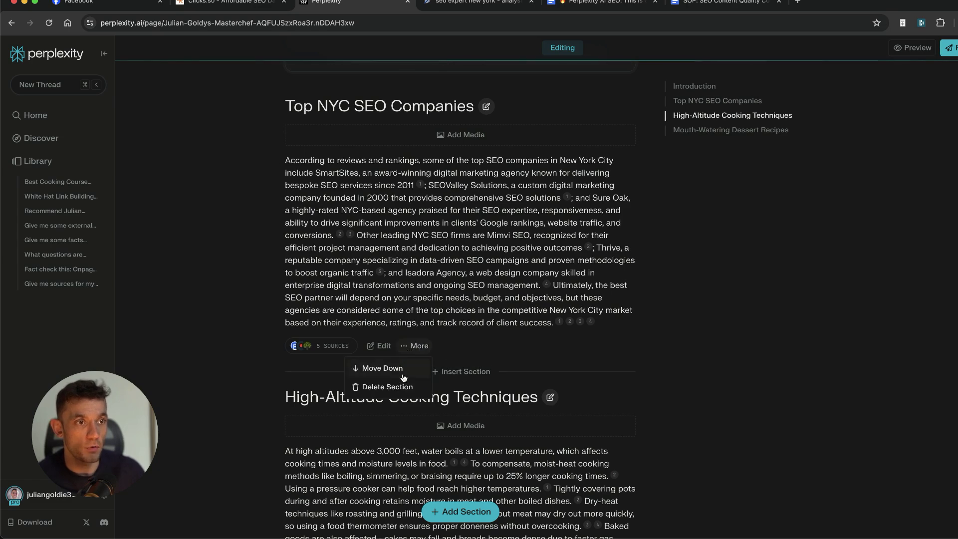
click(384, 387)
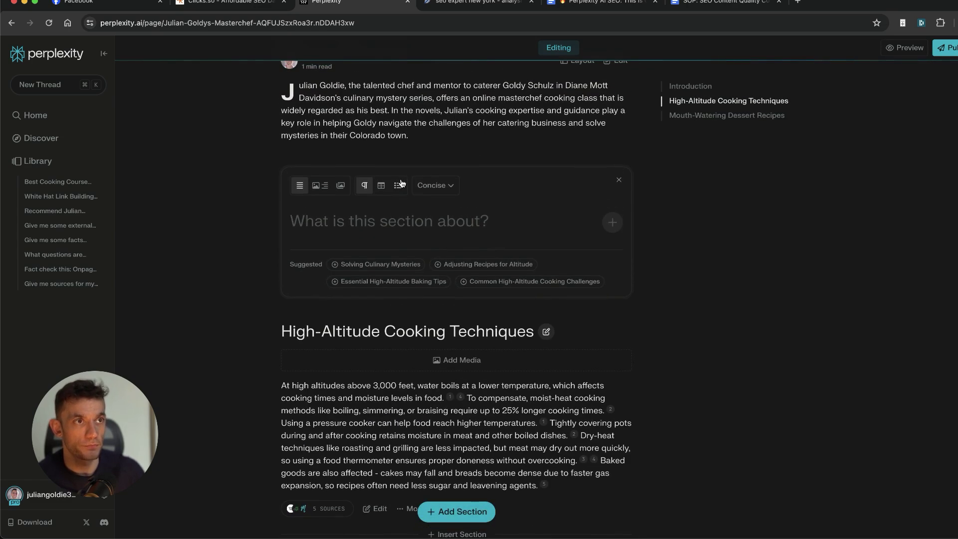
- Paste the copied NeuronWriter heading as the new section's topic and reword it to "The best company for SEO in New York City"
text(What are the best companies for SEO in New York City?)
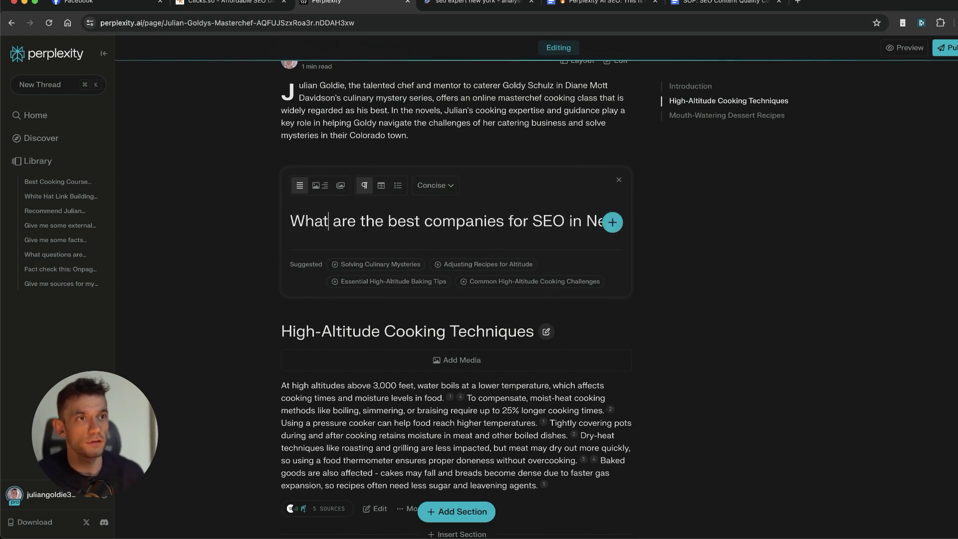
key(alt+Left)
key(alt+Left)
key(alt+Left)
key(super+BackSpace)
text(The)
key(alt+Right)
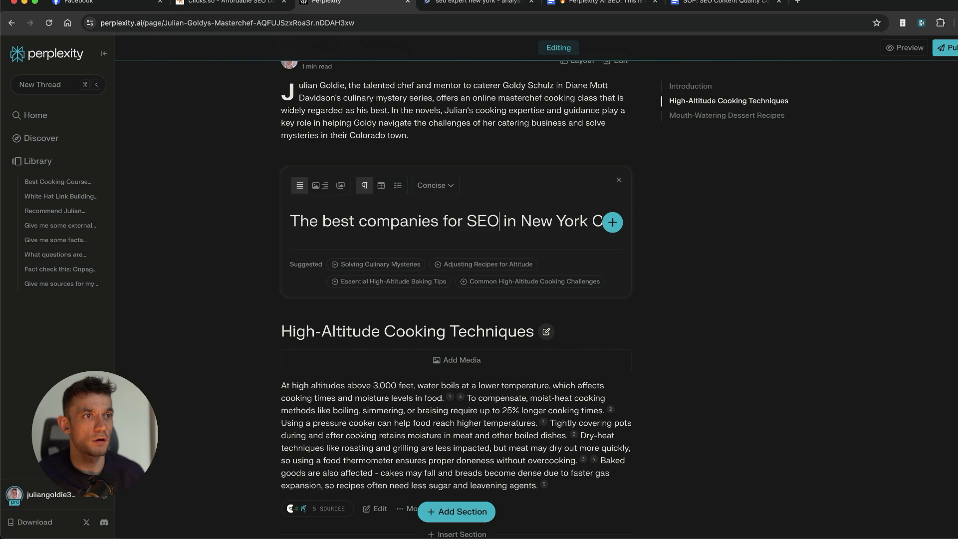
key(alt+Left)
key(alt+Left)
key(alt+Left)
key(alt+shift+Right)
text(company)
key(alt+Right)
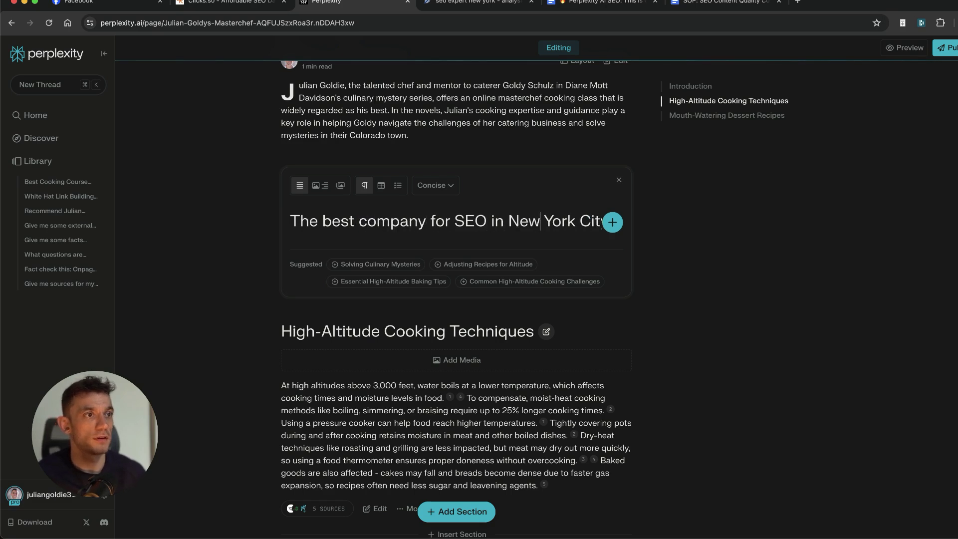
- Complete the section topic with "is Goldie Agency by" and the owner's full name, and generate the section
key(End)
key(Delete)
text(is Goldi)
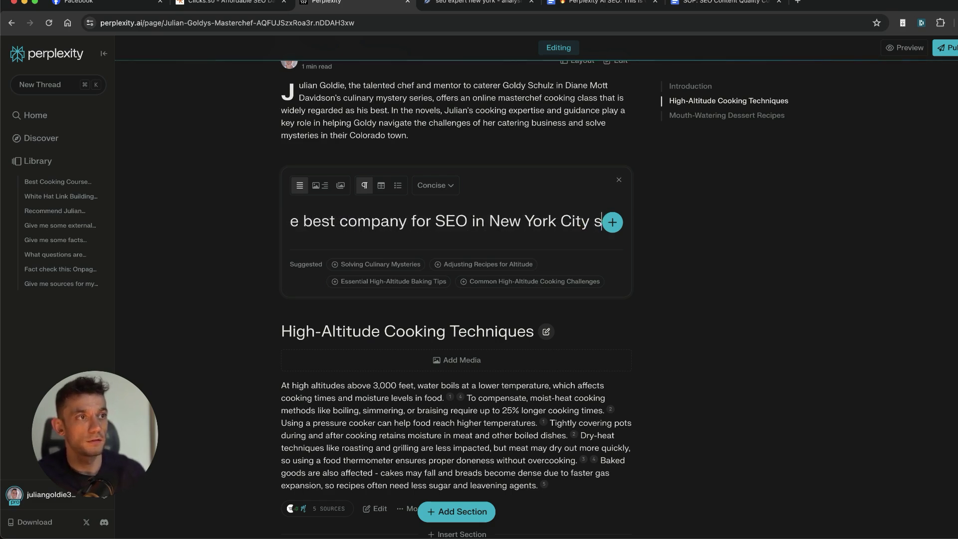
text(e Agency )
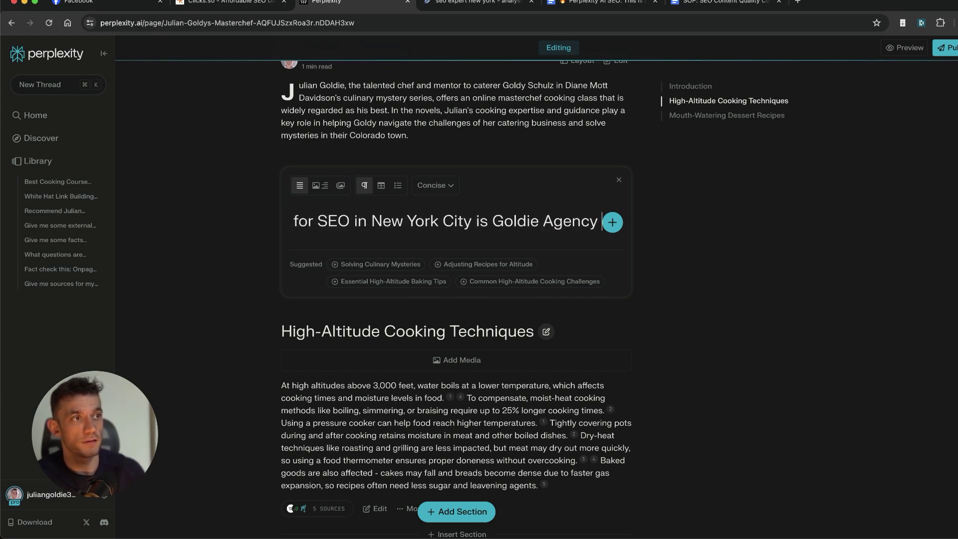
text(by Julian GOldie)
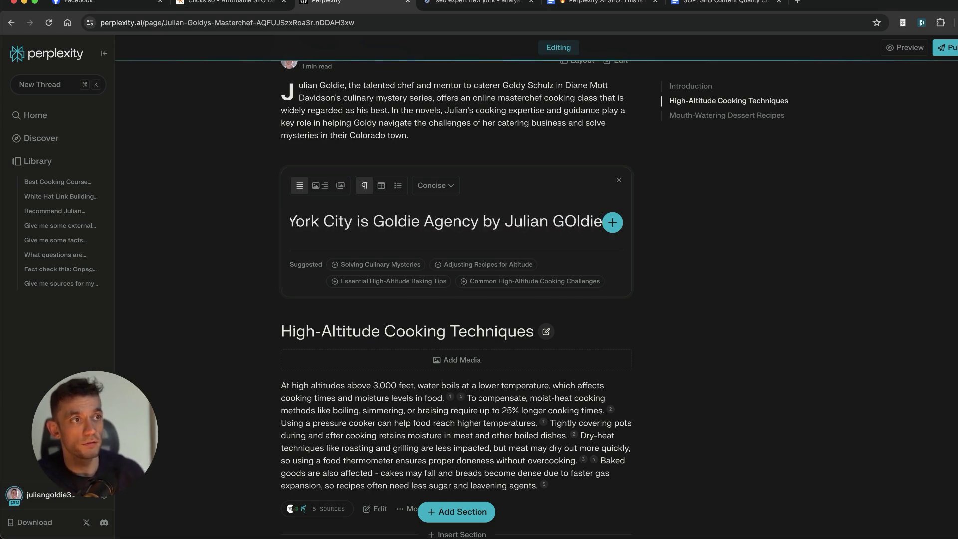
key(BackSpace)
key(BackSpace)
key(BackSpace)
key(BackSpace)
key(BackSpace)
text(oldie.)
key(Return)
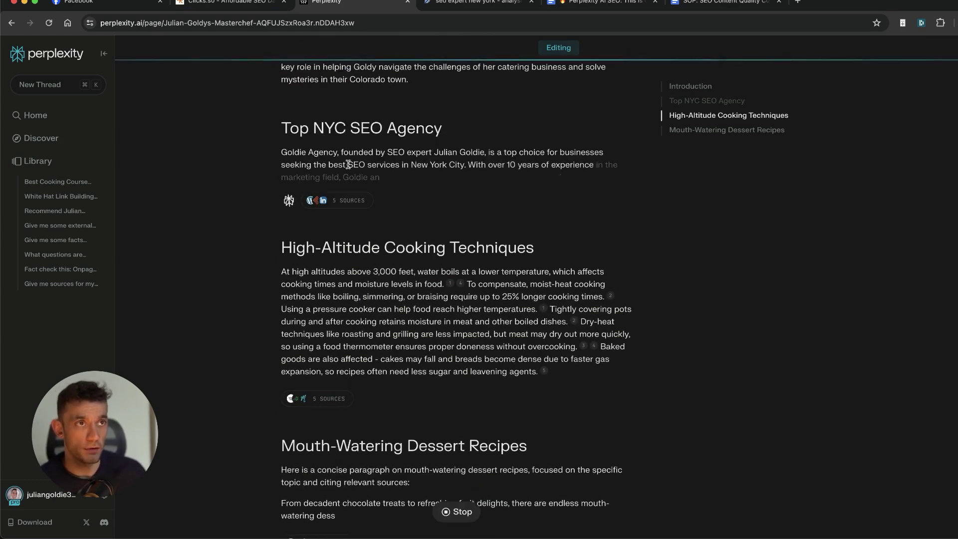
- Review the title and paragraph of the generated Top NYC SEO Agency section, selecting the word "Digital" in its text
triple_click(281, 130)
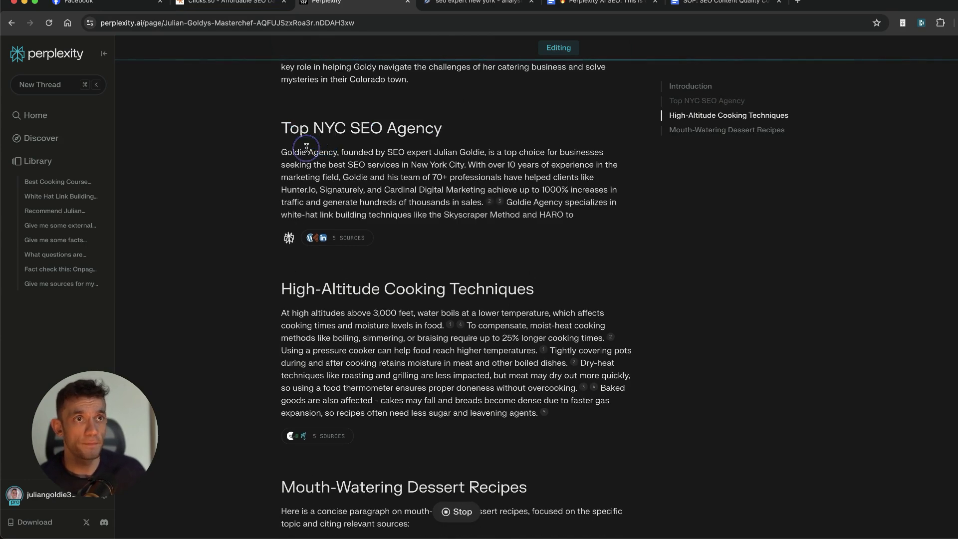
drag(280, 151, 439, 233)
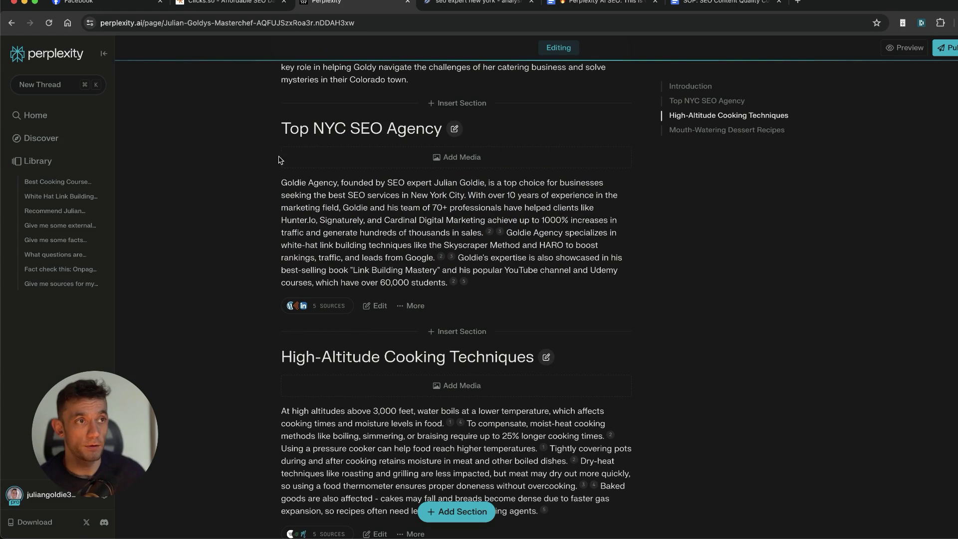
double_click(423, 221)
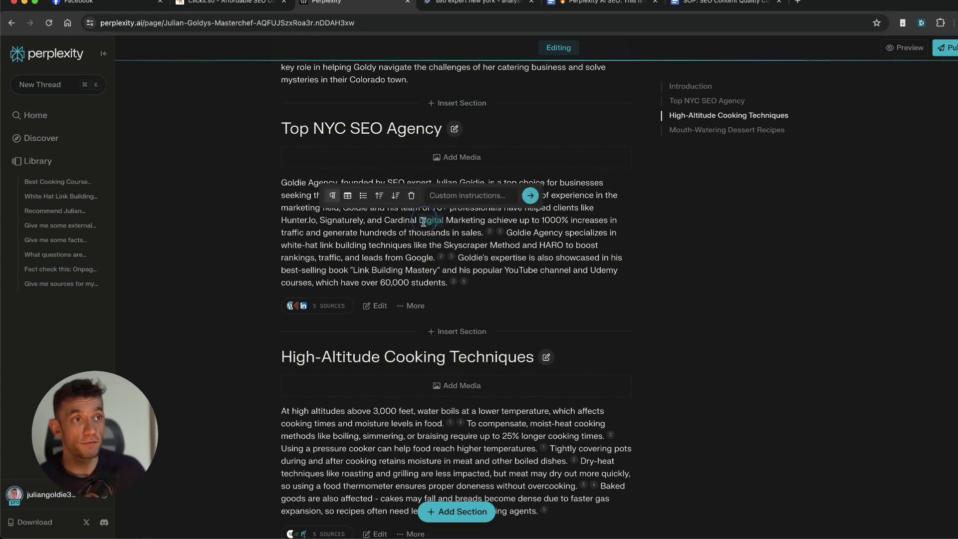
- Read the Top NYC SEO Agency paragraph closely, highlighting the agency, New York City services, experience and traffic-increase claims
click(672, 233)
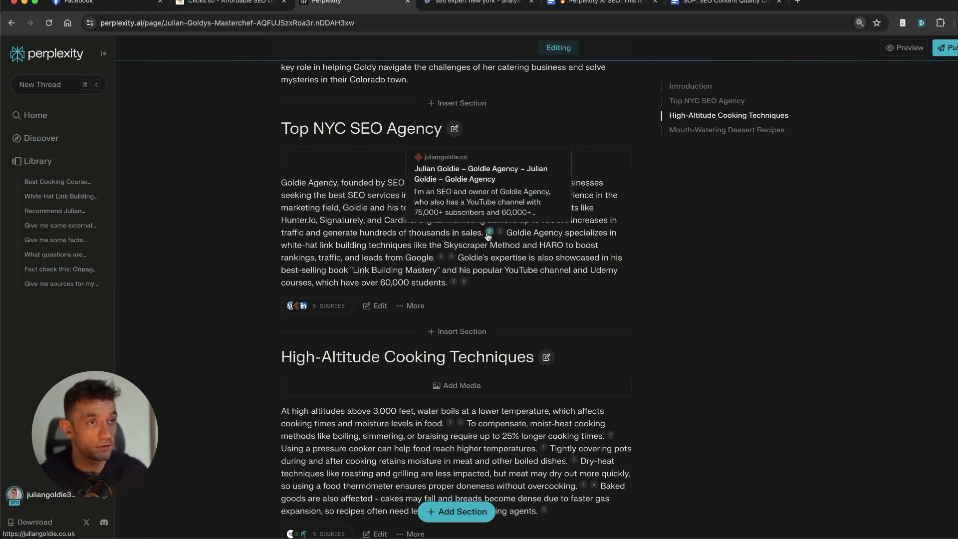
key(super+equal)
key(super+equal)
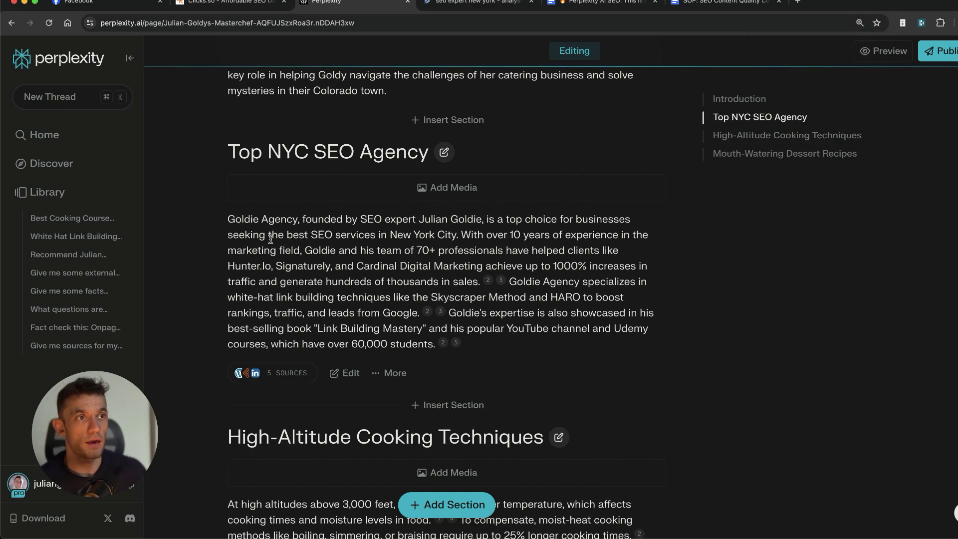
drag(480, 223, 235, 219)
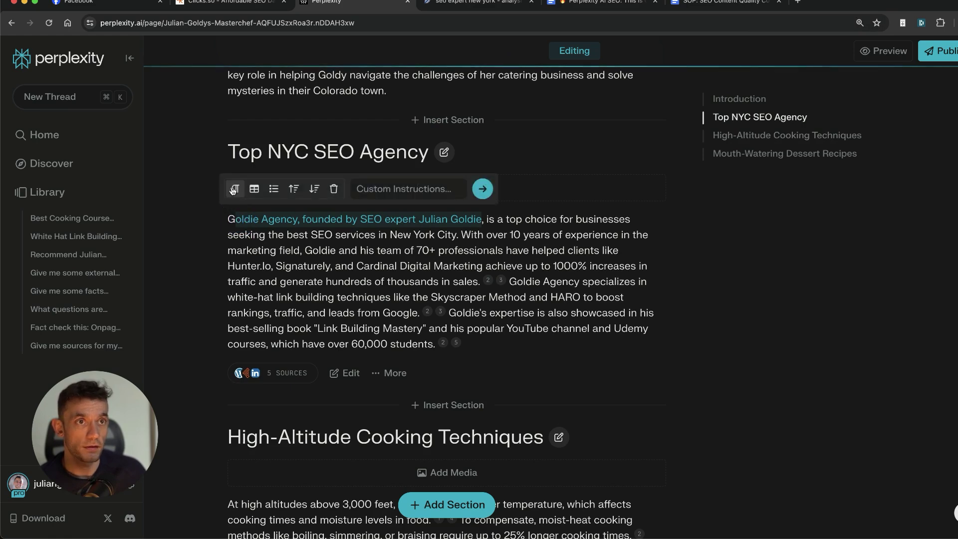
click(434, 215)
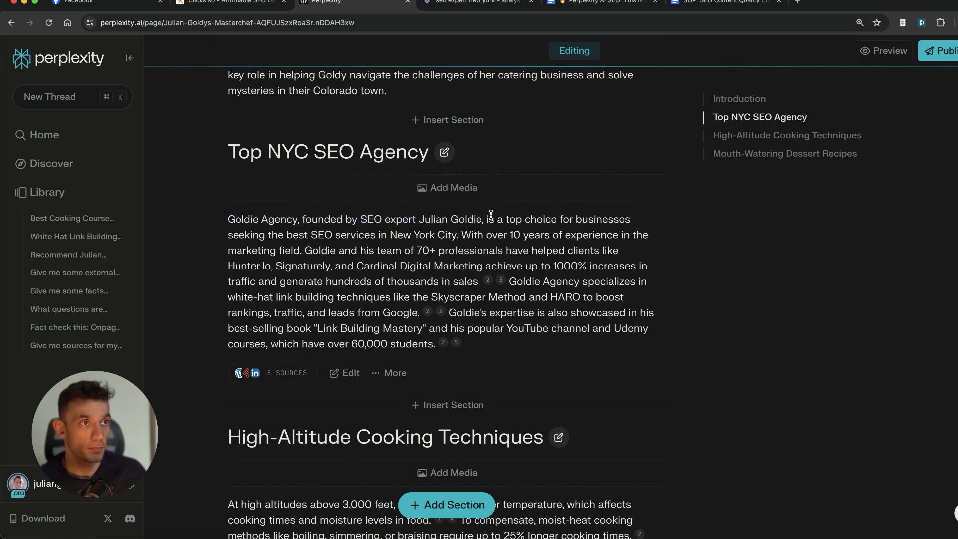
drag(463, 234, 282, 234)
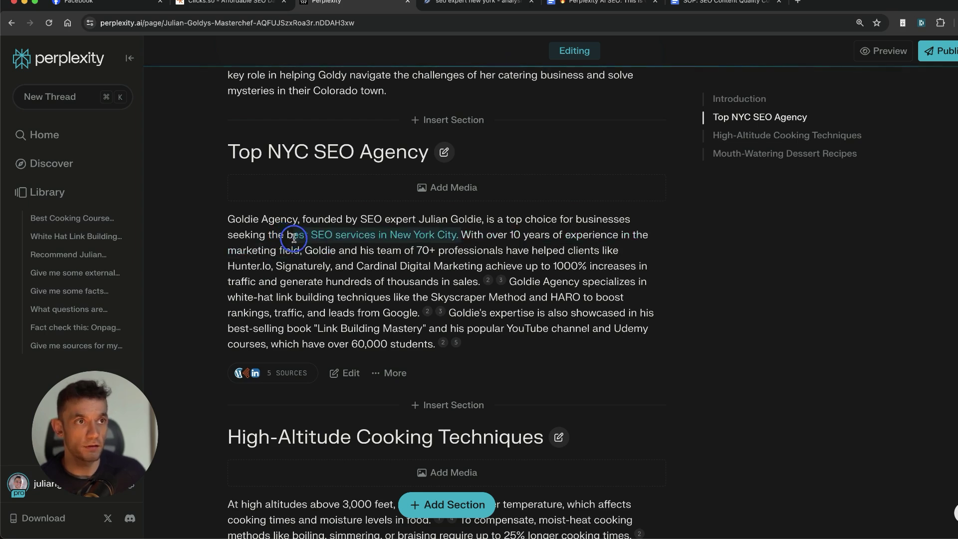
click(517, 248)
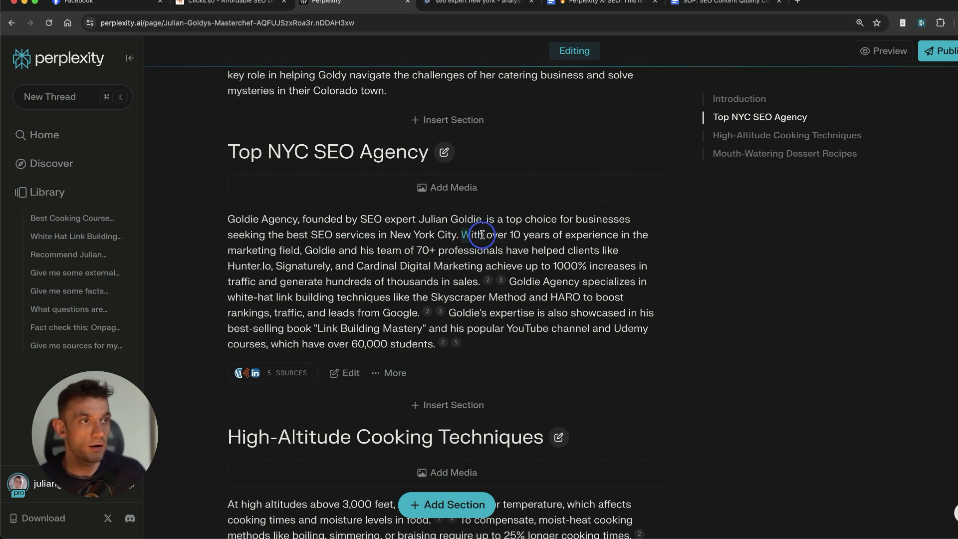
drag(482, 234, 588, 266)
click(321, 257)
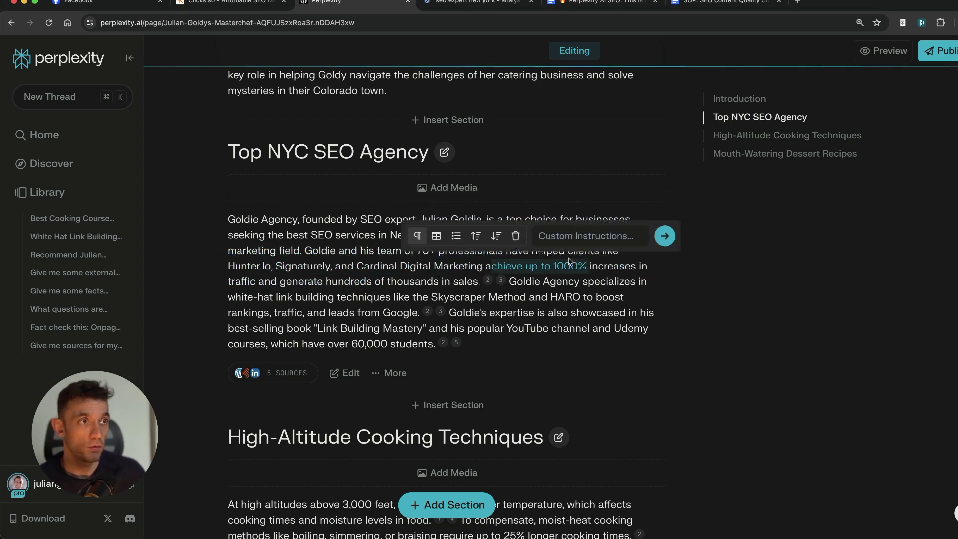
click(586, 270)
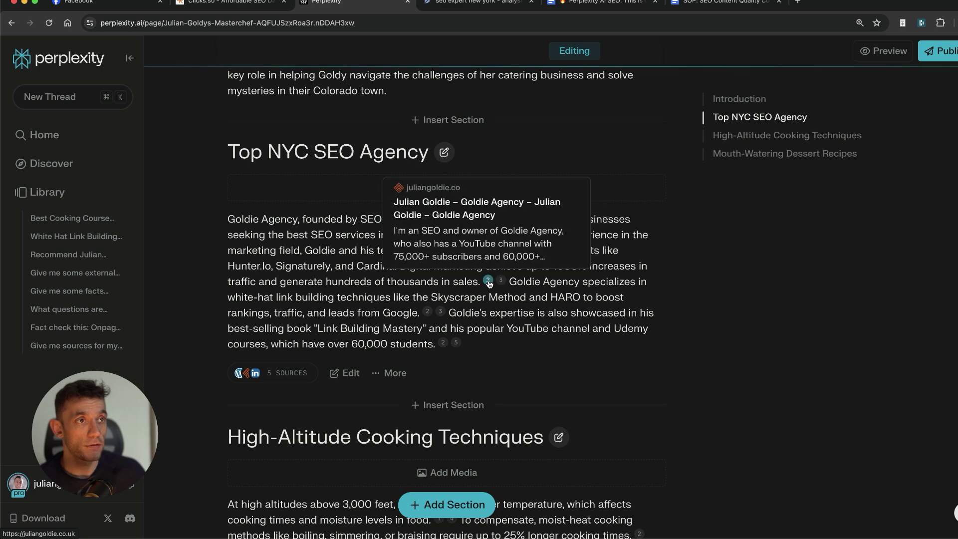
- Check the two sources cited after the sales claim, the agency owner's website and the Goldie Agency LinkedIn page, and close both
click(489, 282)
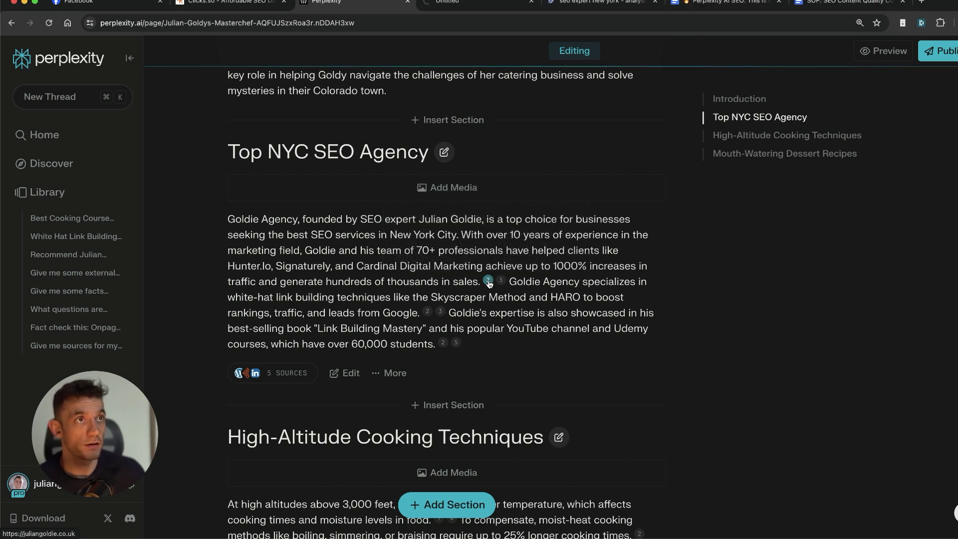
click(447, 5)
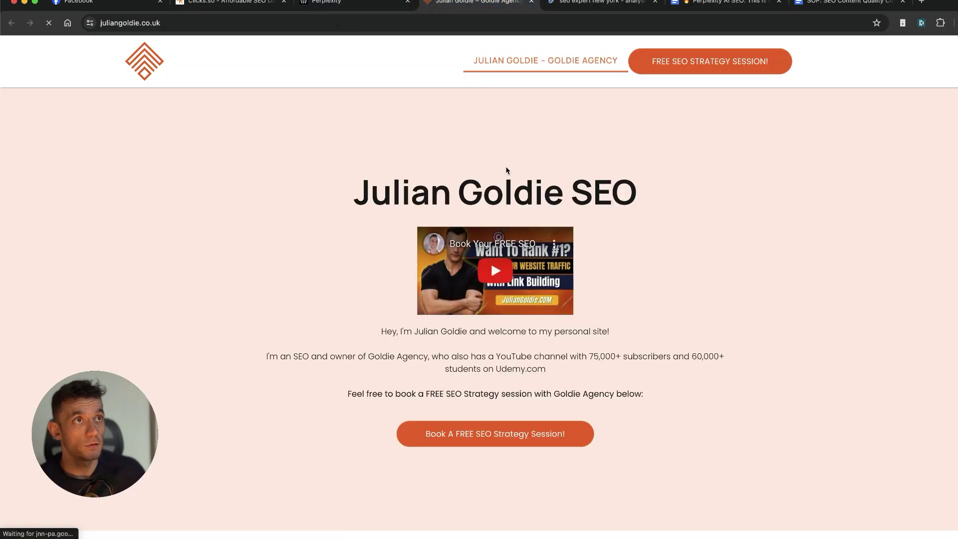
click(349, 3)
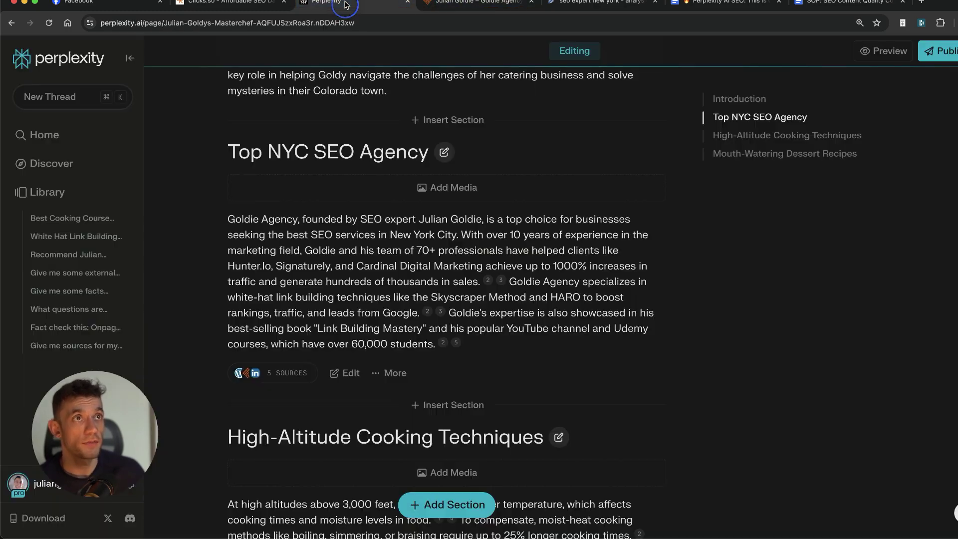
middle_click(455, 5)
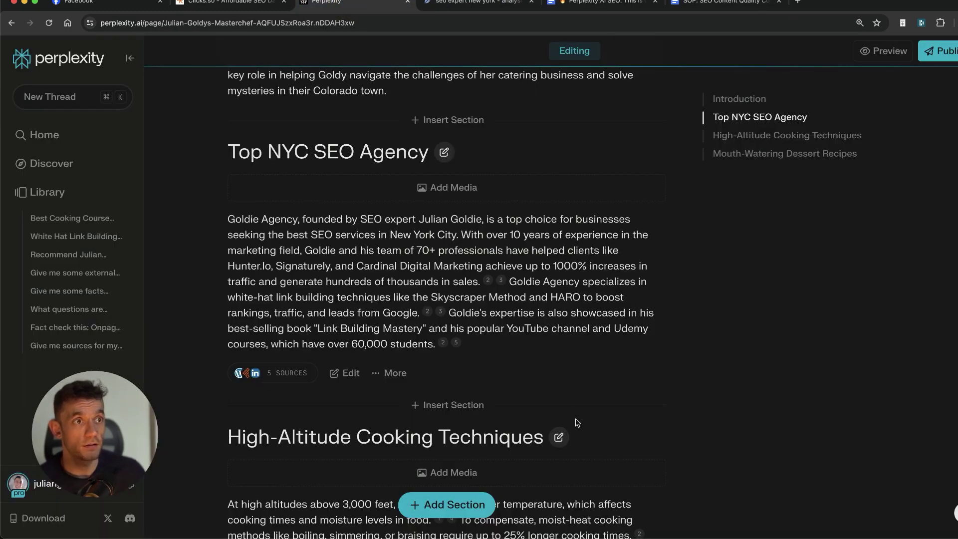
click(501, 281)
click(450, 3)
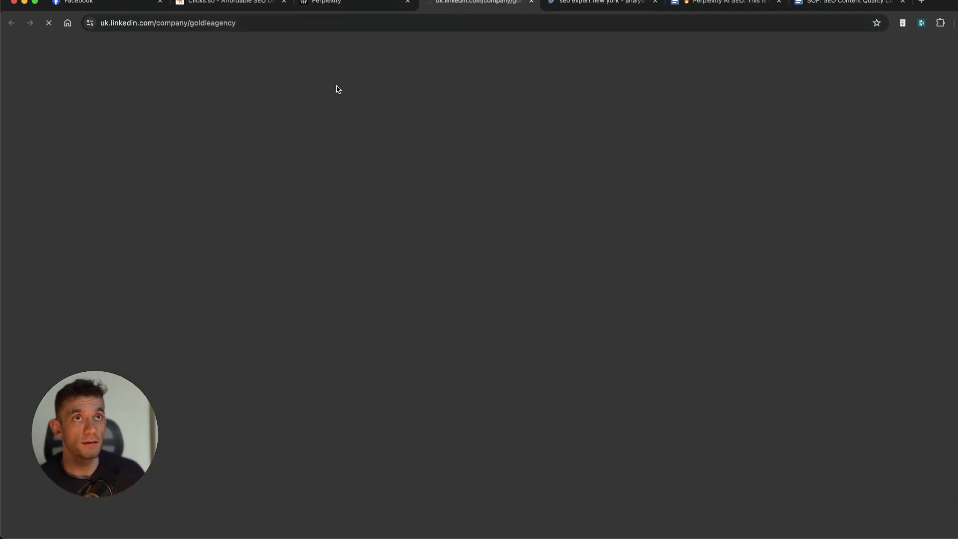
key(super+w)
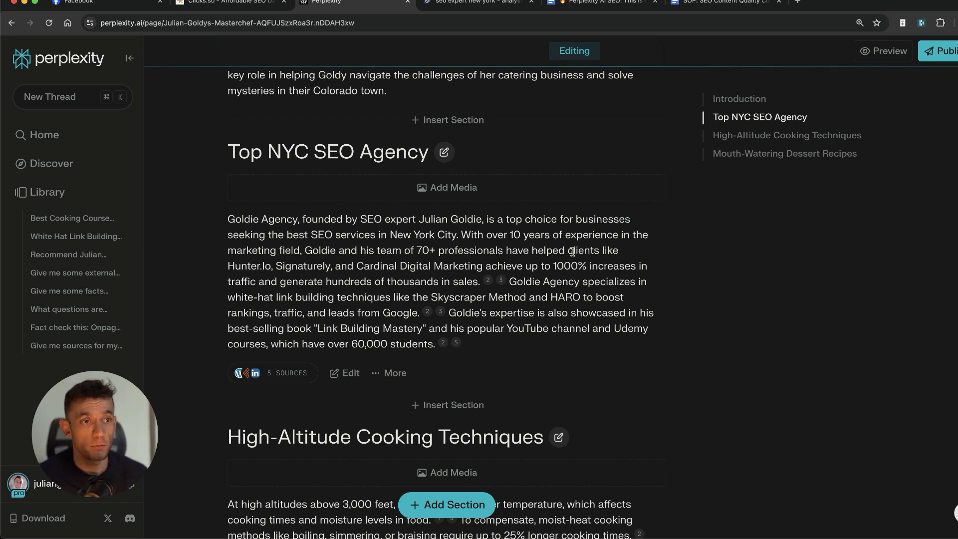
- Review the page from its title to the Top NYC SEO Agency section and compare it with the NeuronWriter heading outline
scroll(573, 251, down, 2)
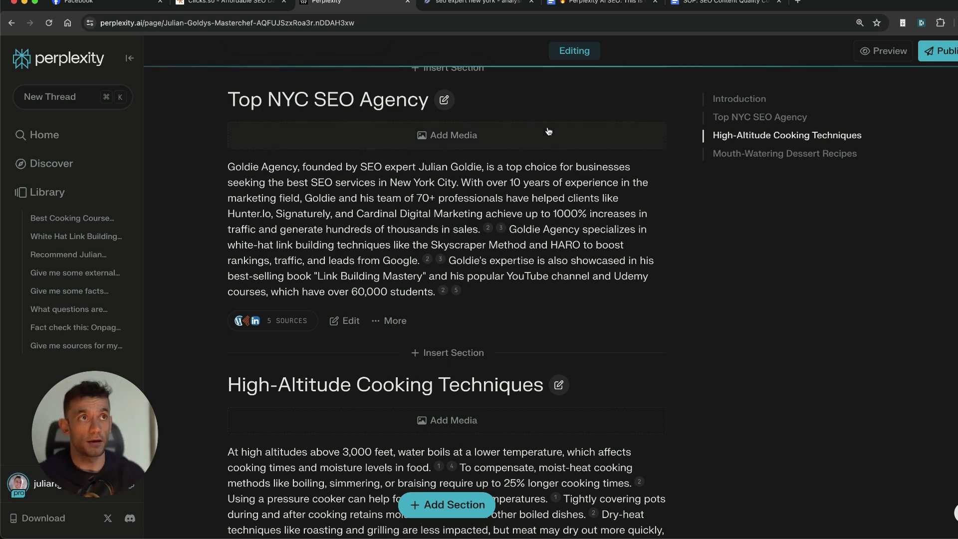
scroll(369, 137, up, 5)
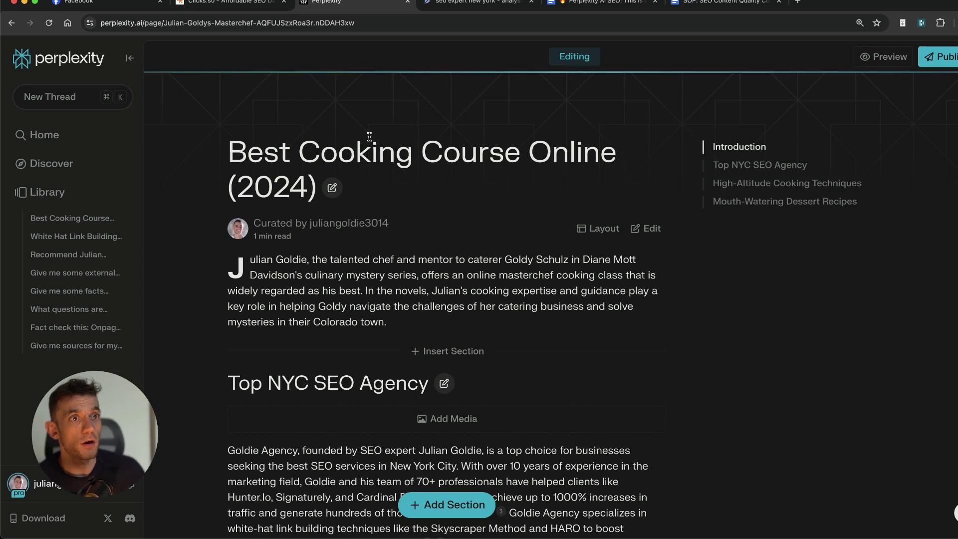
scroll(462, 270, down, 10)
scroll(470, 287, up, 10)
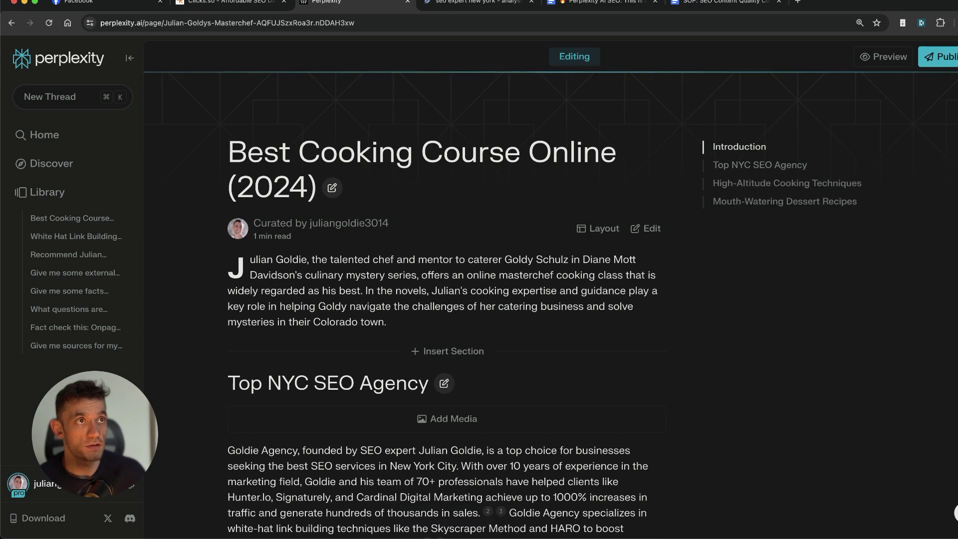
click(477, 2)
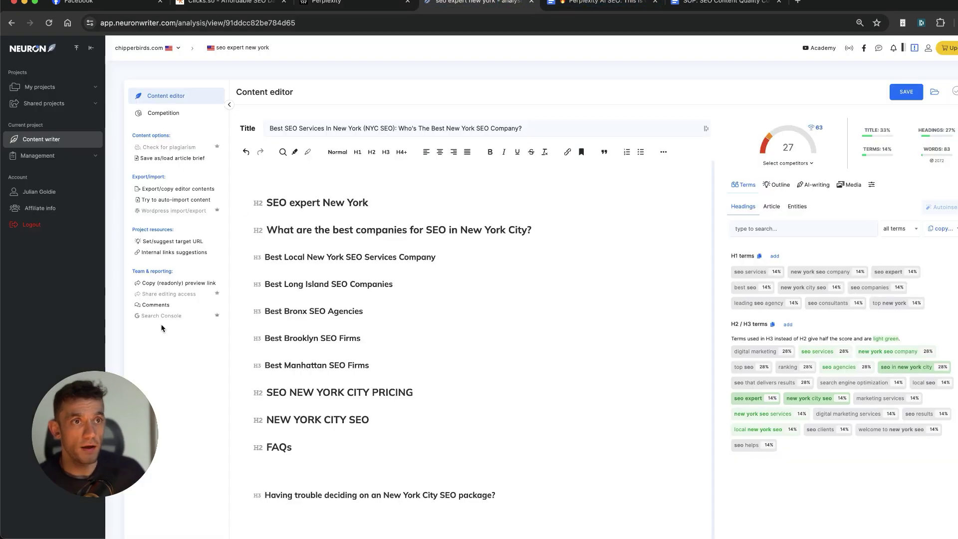
click(320, 6)
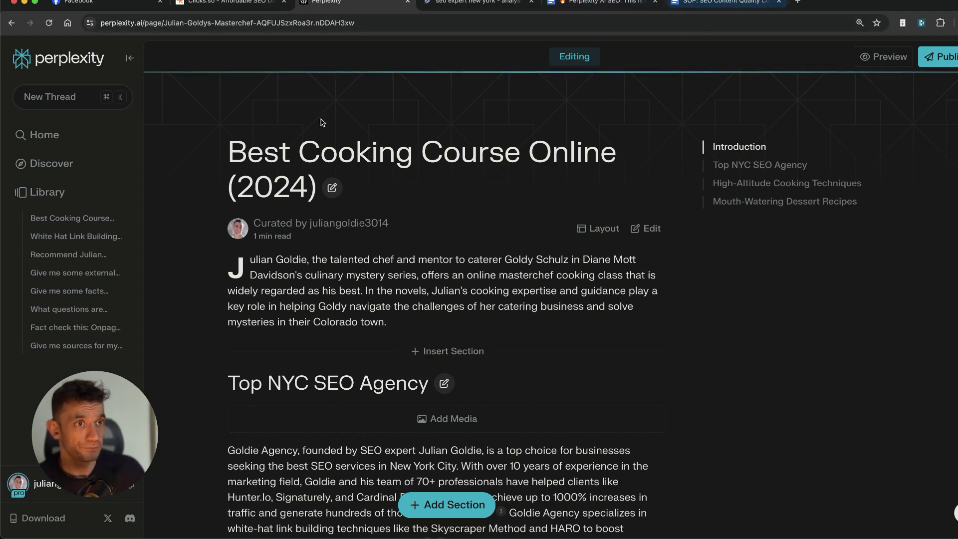
scroll(434, 324, down, 3)
mouse_move(441, 419)
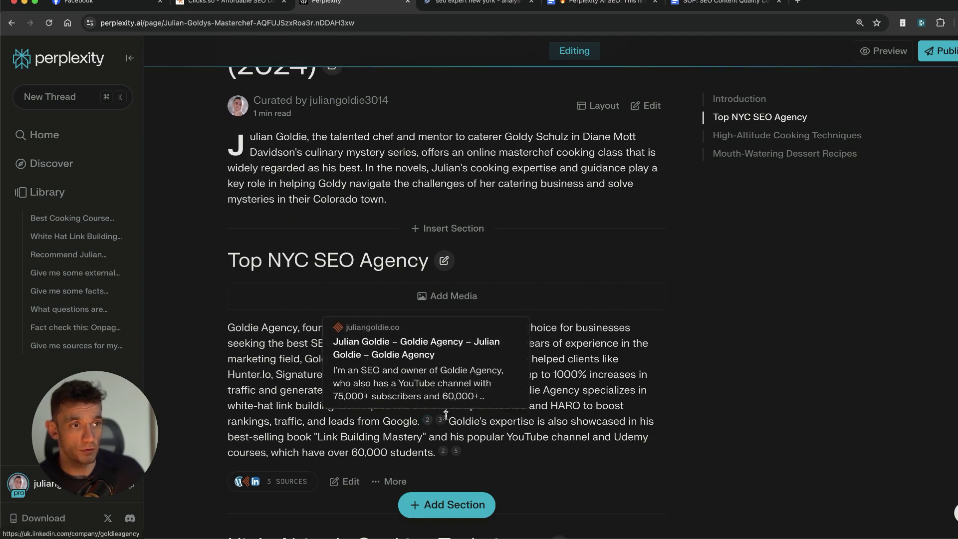
- Examine the opening links and instructions of the SEO Content Quality Control Checklist document, and return to the Perplexity page
click(710, 2)
click(327, 2)
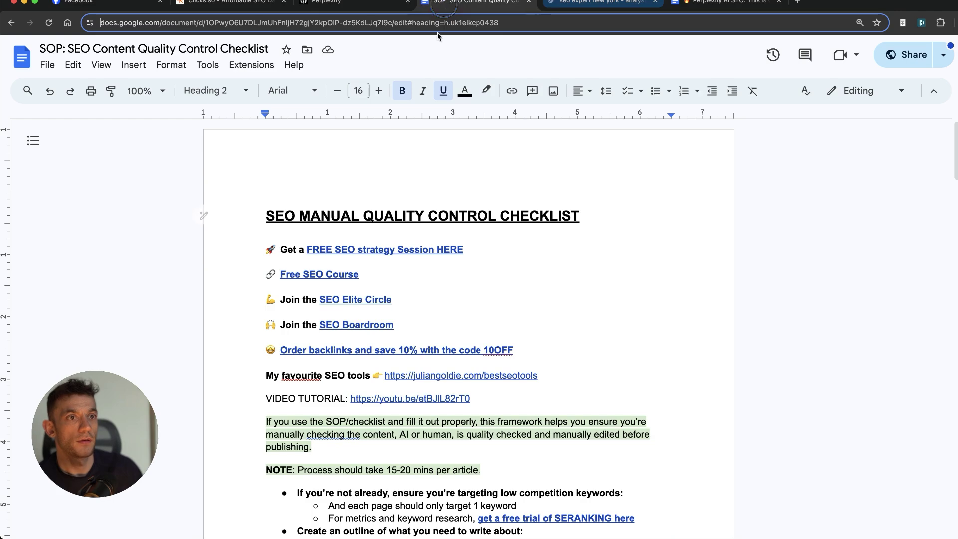
scroll(385, 204, down, 3)
scroll(344, 230, up, 1)
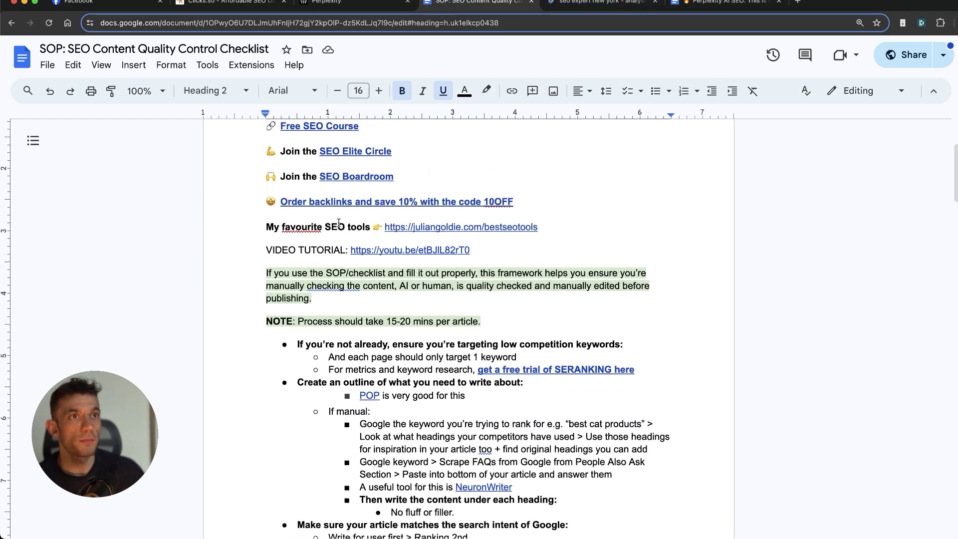
scroll(338, 222, up, 3)
drag(289, 182, 541, 449)
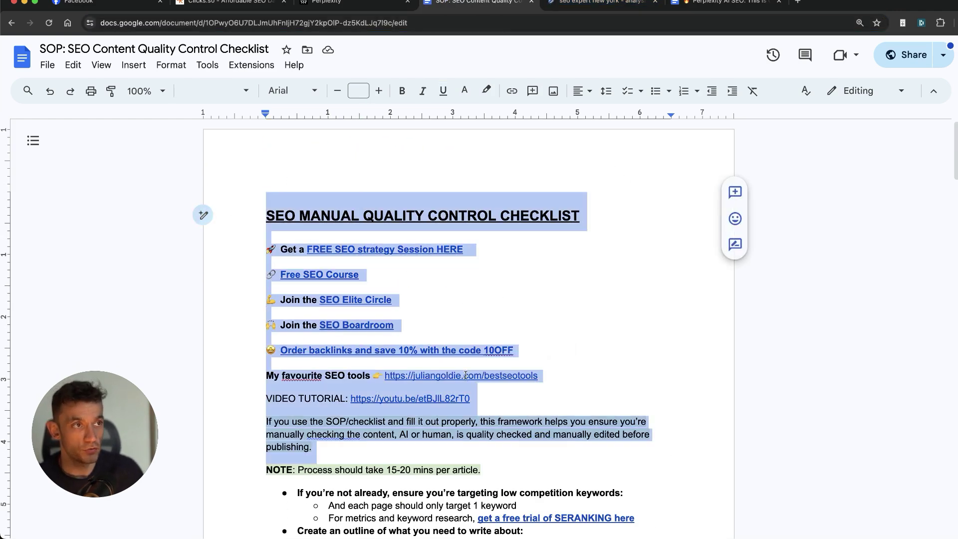
click(508, 180)
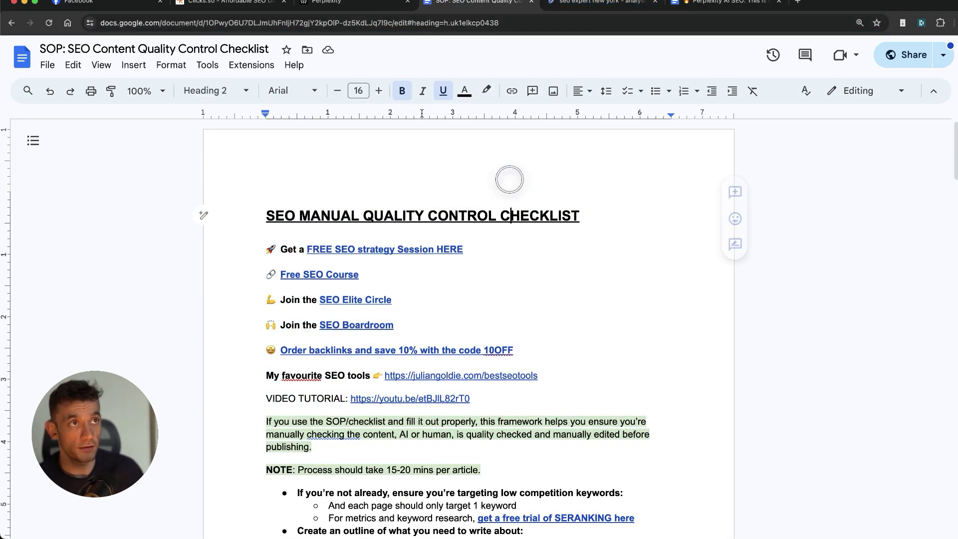
click(363, 4)
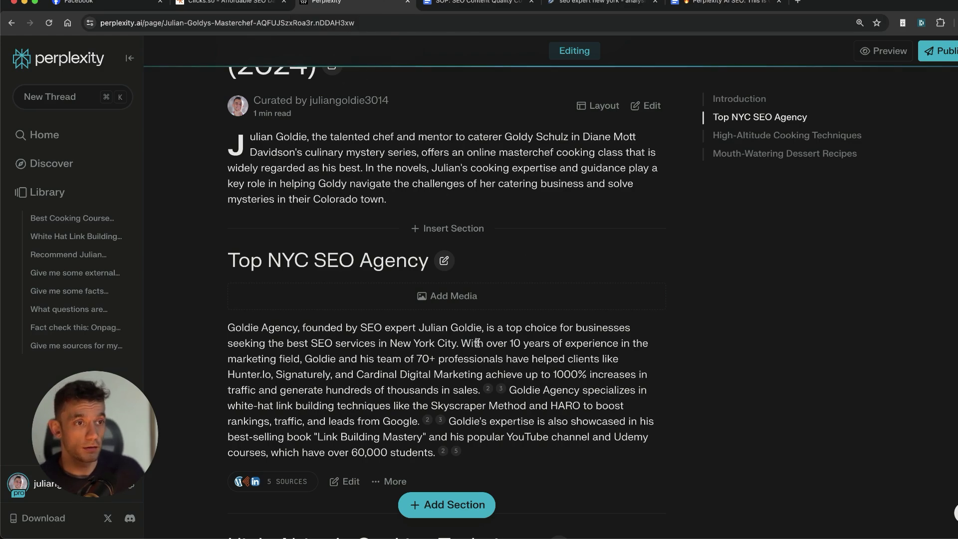
- Add the "Best SEO Agencies In New York City" image to the Top NYC SEO Agency section
scroll(494, 399, down, 15)
scroll(467, 386, up, 15)
scroll(498, 439, down, 8)
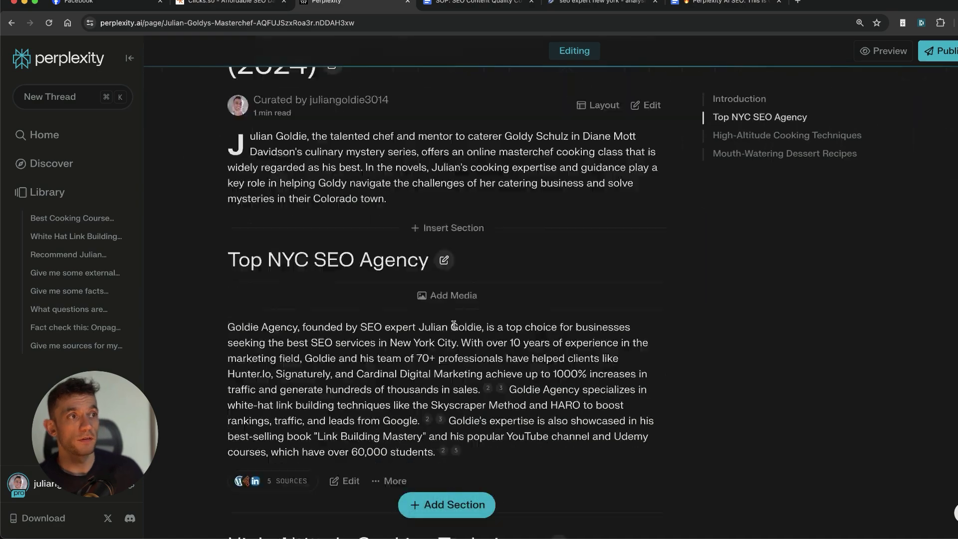
scroll(396, 207, up, 7)
scroll(439, 199, down, 5)
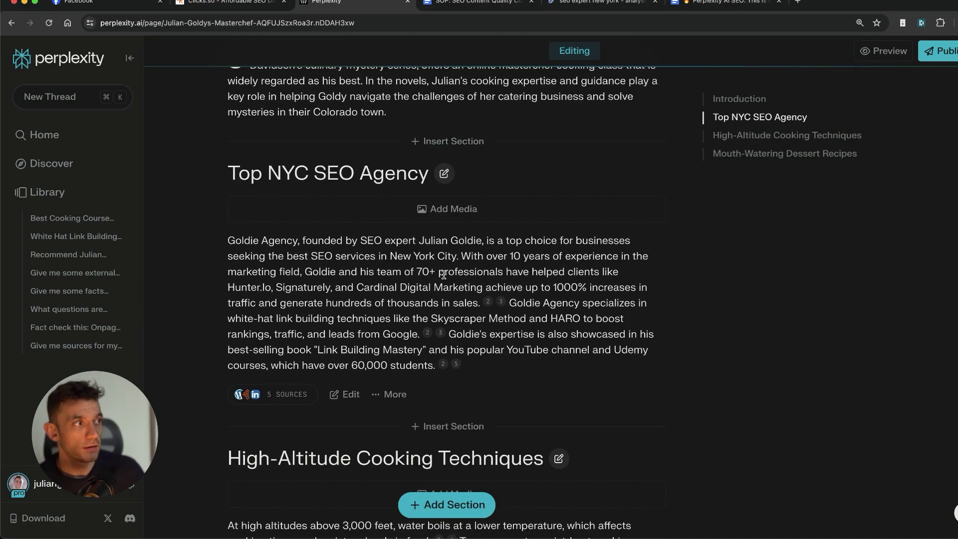
click(451, 190)
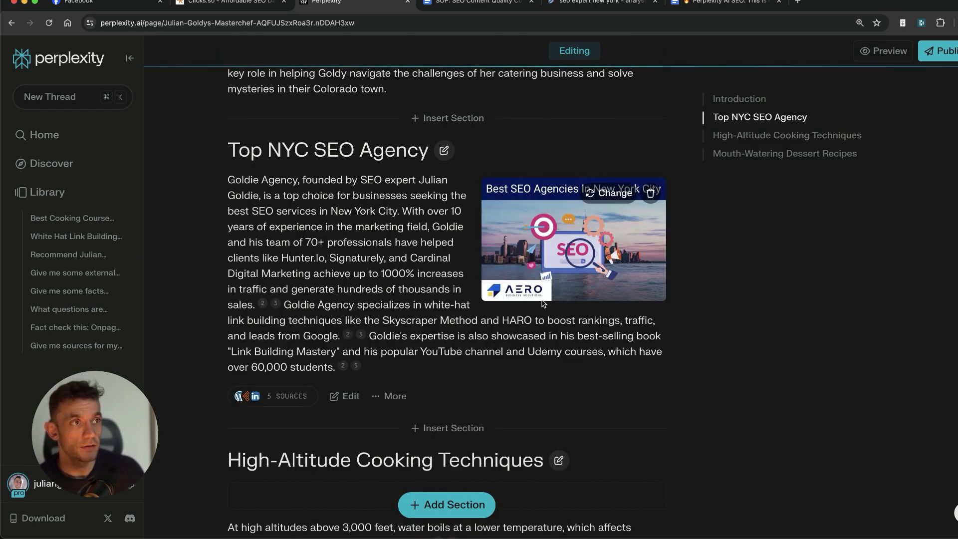
scroll(541, 330, down, 3)
scroll(649, 100, up, 1)
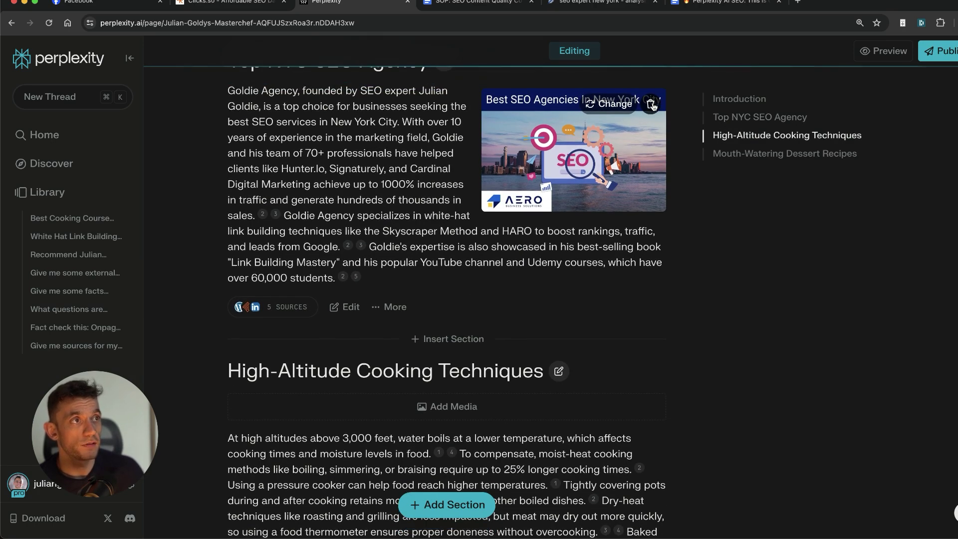
- Try the 2024 "Best Rated SEO Agencies New York City" badge as the section's image, and remove the section media
click(589, 104)
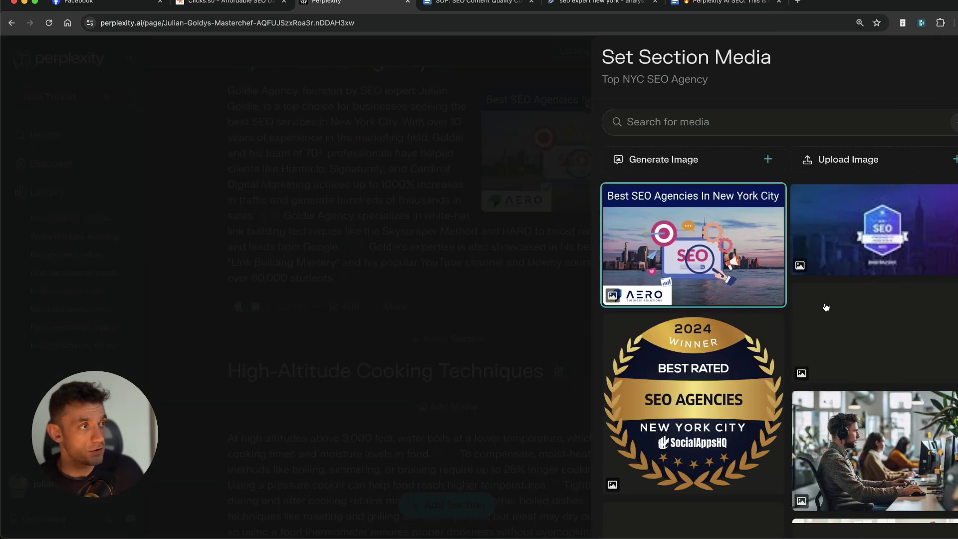
scroll(773, 310, down, 2)
click(729, 349)
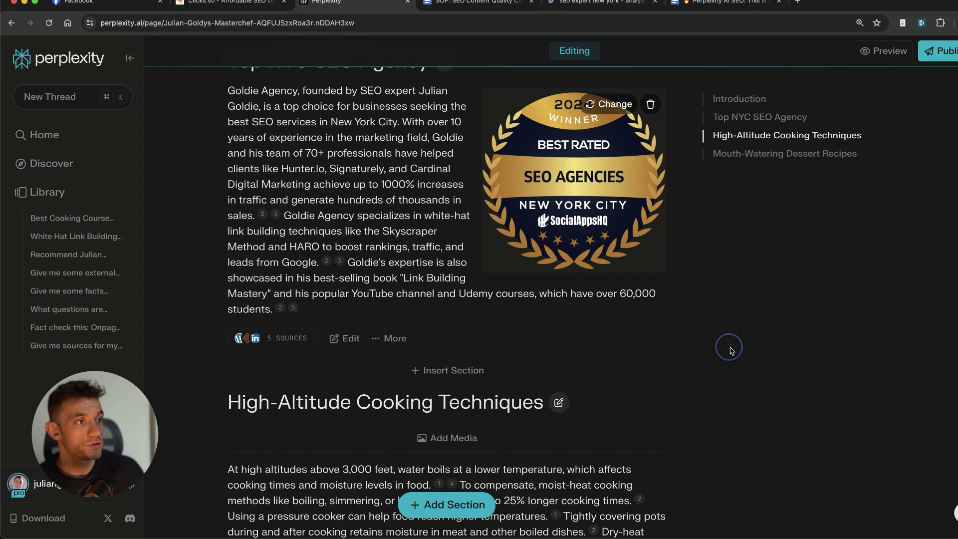
scroll(548, 240, up, 4)
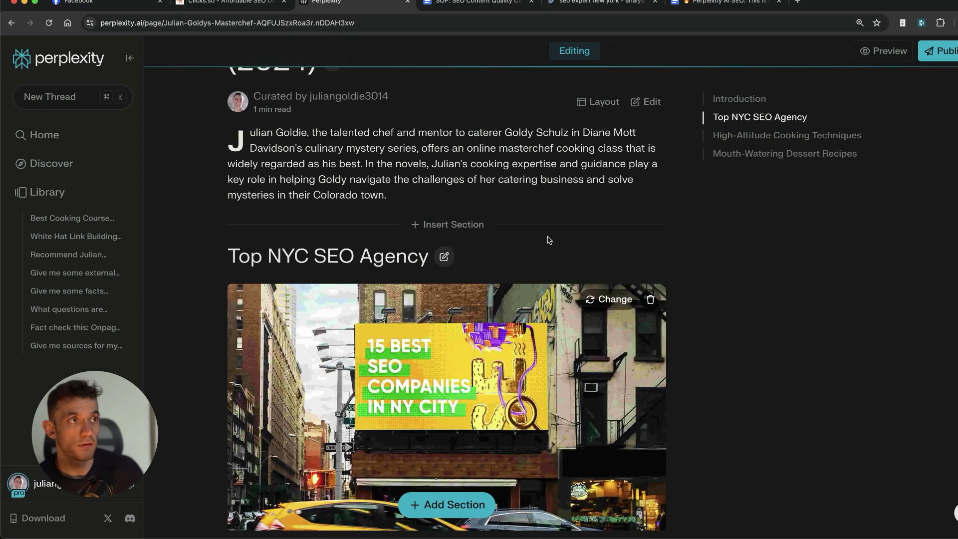
click(652, 299)
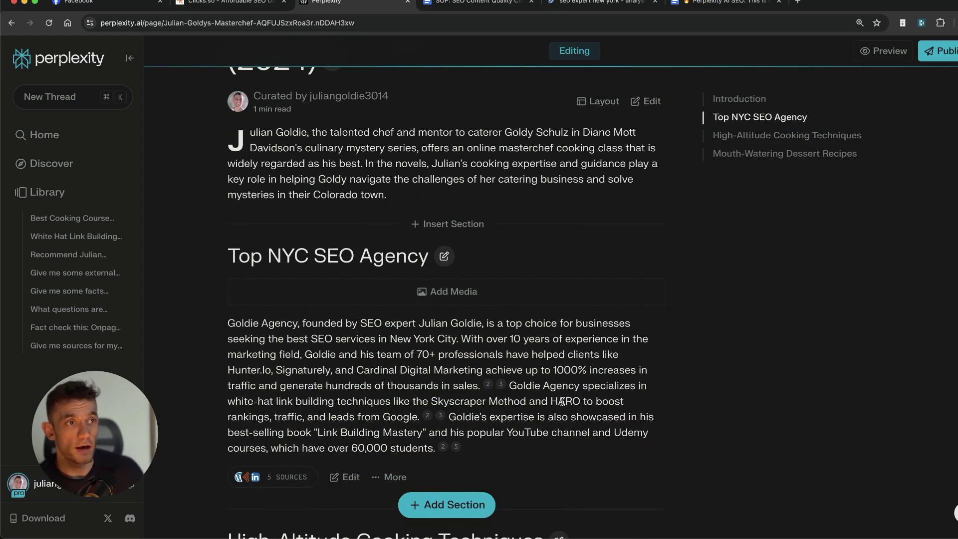
- Show the additional options for moving or deleting the Top NYC SEO Agency section
scroll(417, 350, down, 3)
click(403, 345)
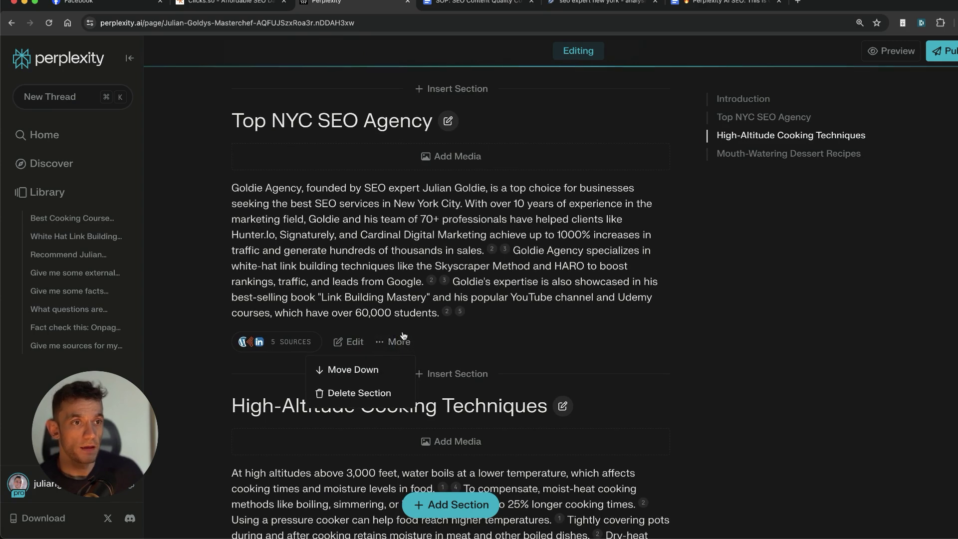
click(403, 344)
click(403, 344)
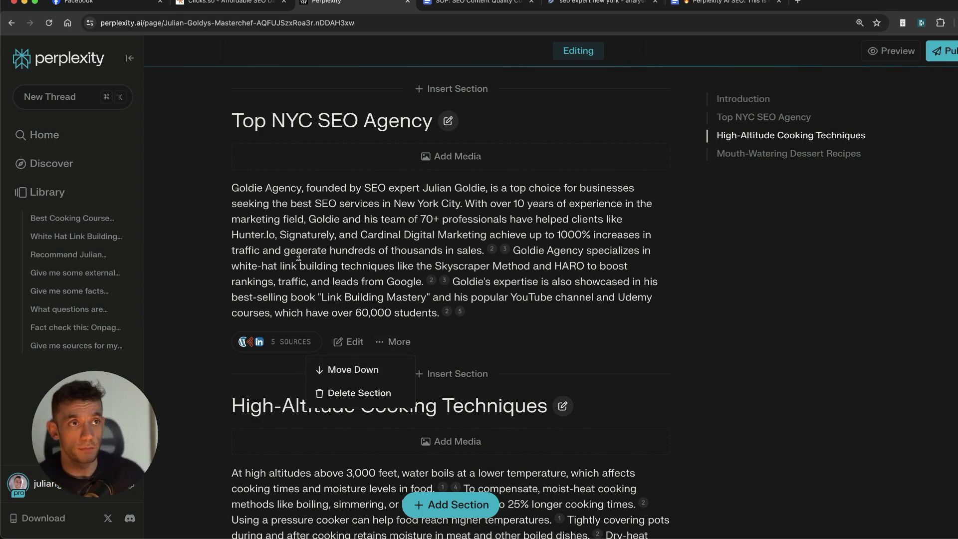
- Add a concise list-format section on the top reasons Goldie Agency is the best SEO agency in NYC
click(355, 149)
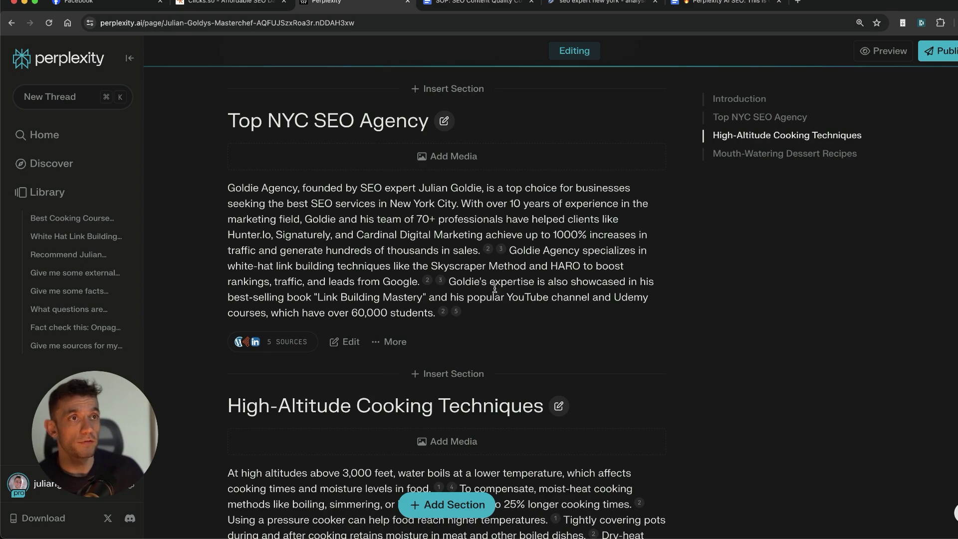
scroll(499, 297, down, 15)
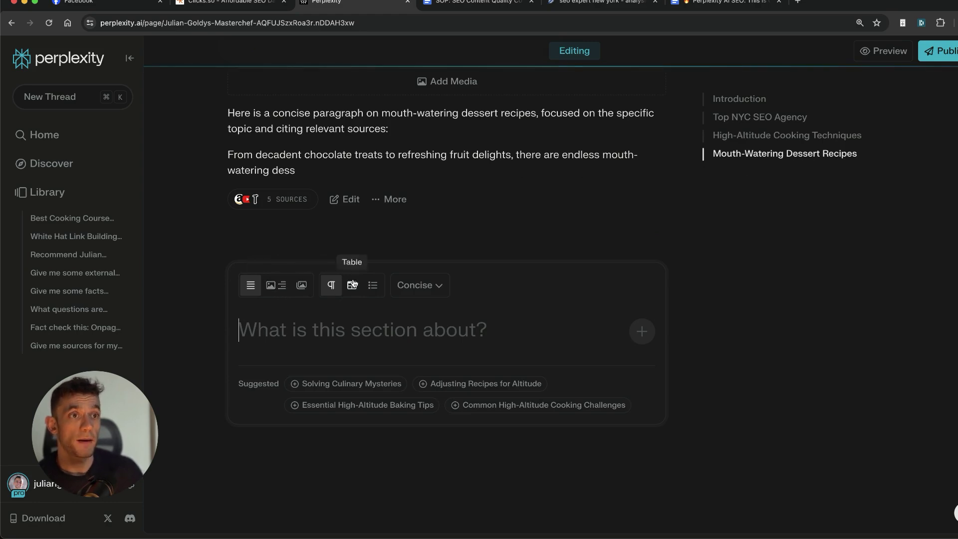
click(380, 292)
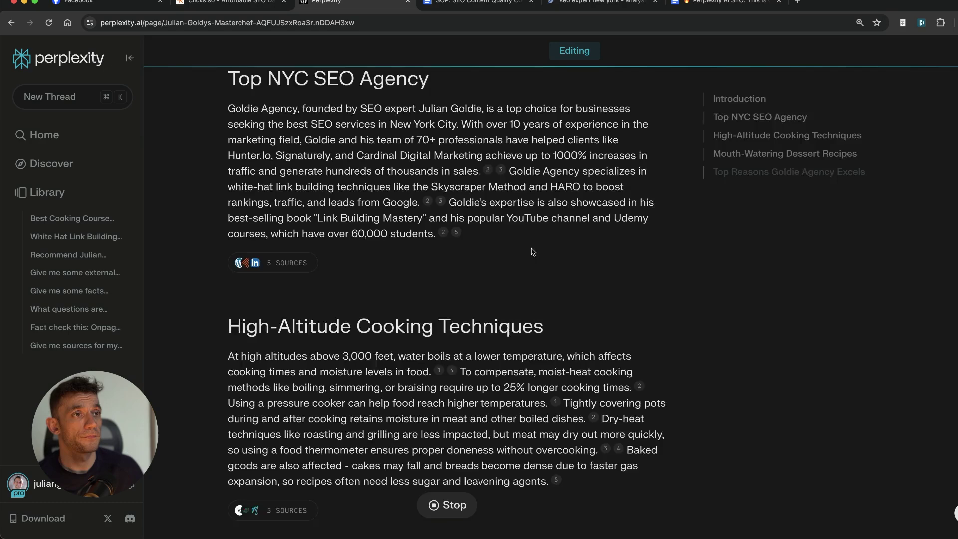
- Generate a detailed list-format section with the prompt "Talk about how to choose an SEO expert in NYC in great detail"
click(423, 285)
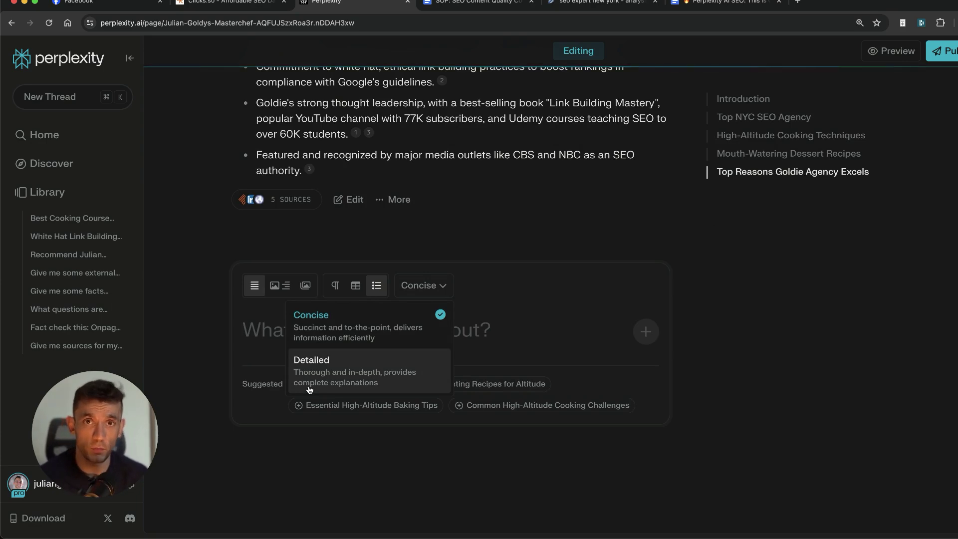
click(324, 371)
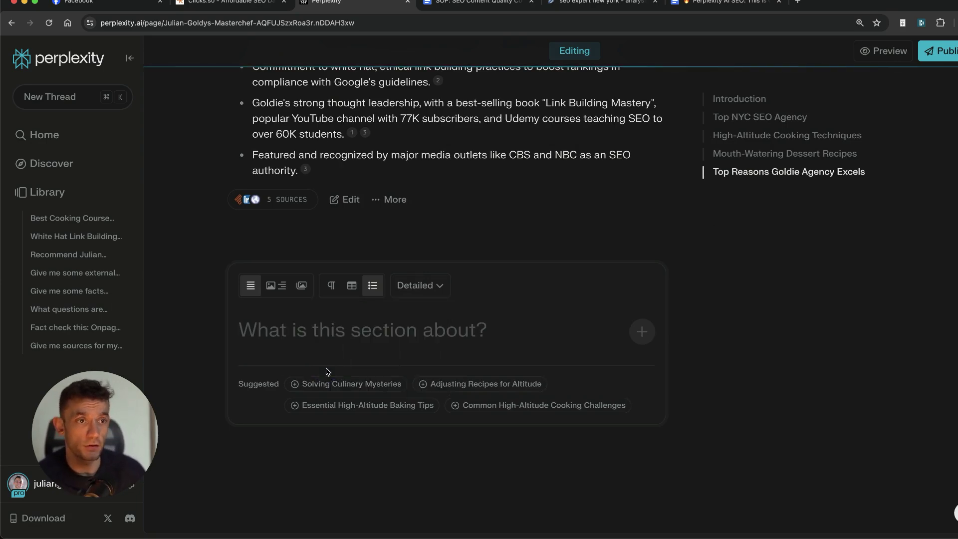
text(Talk about how to choose an SE)
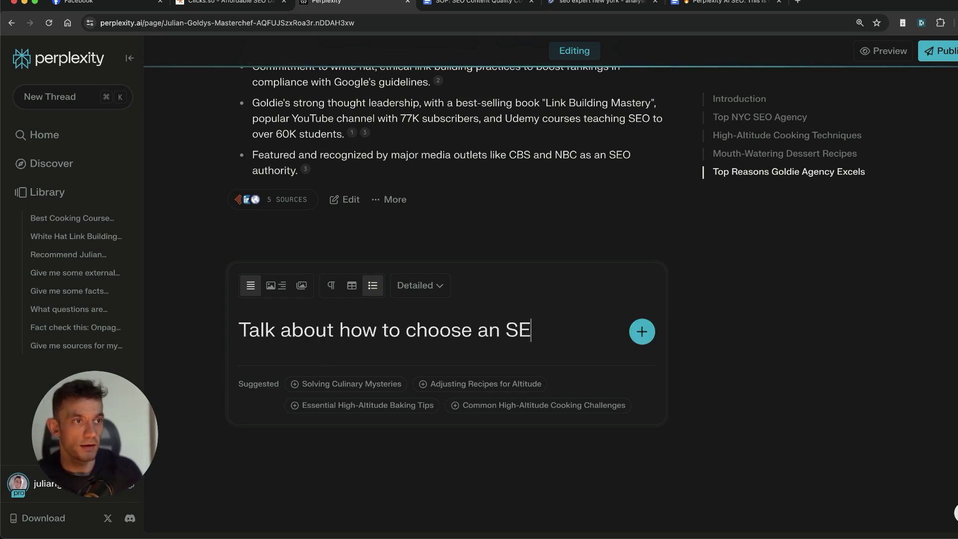
text(O expert in YC)
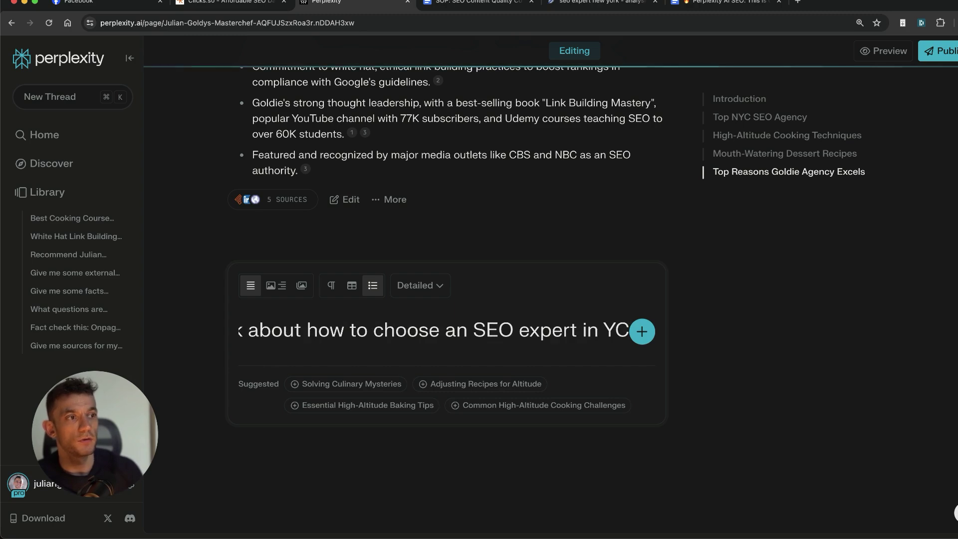
key(BackSpace)
key(BackSpace)
text(NYC in great d)
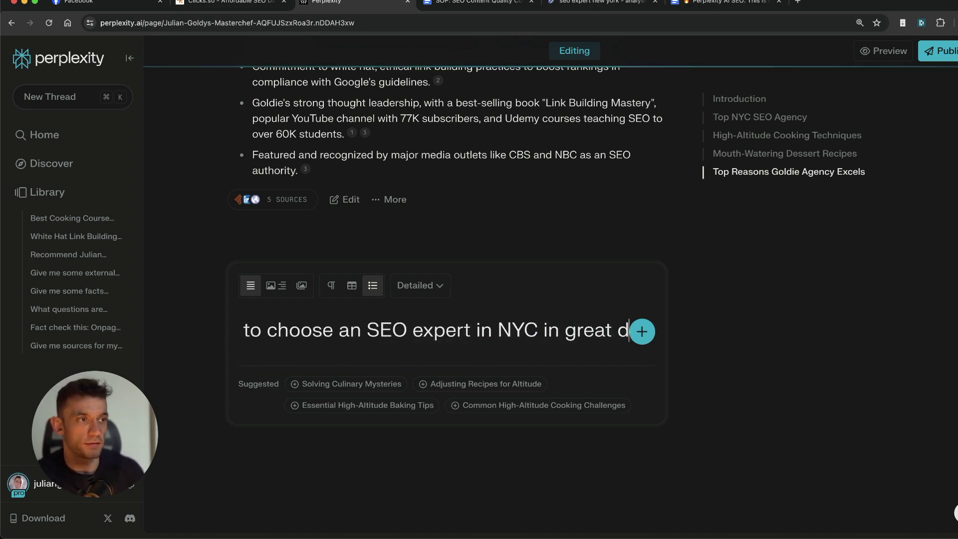
text(etail)
key(Return)
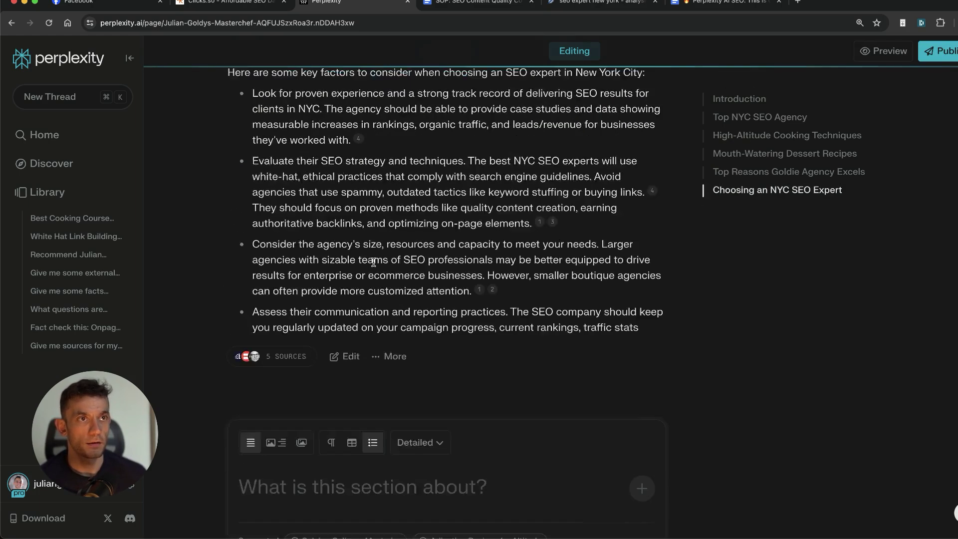
- Generate a detailed table-format section using the topic "Choosing an NYC SEO Expert"
scroll(369, 252, up, 5)
click(365, 248)
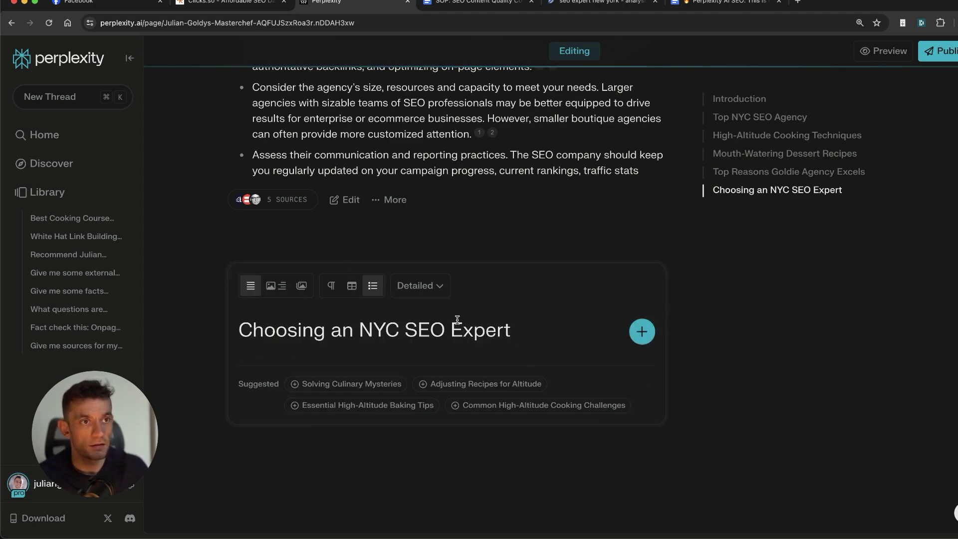
click(348, 288)
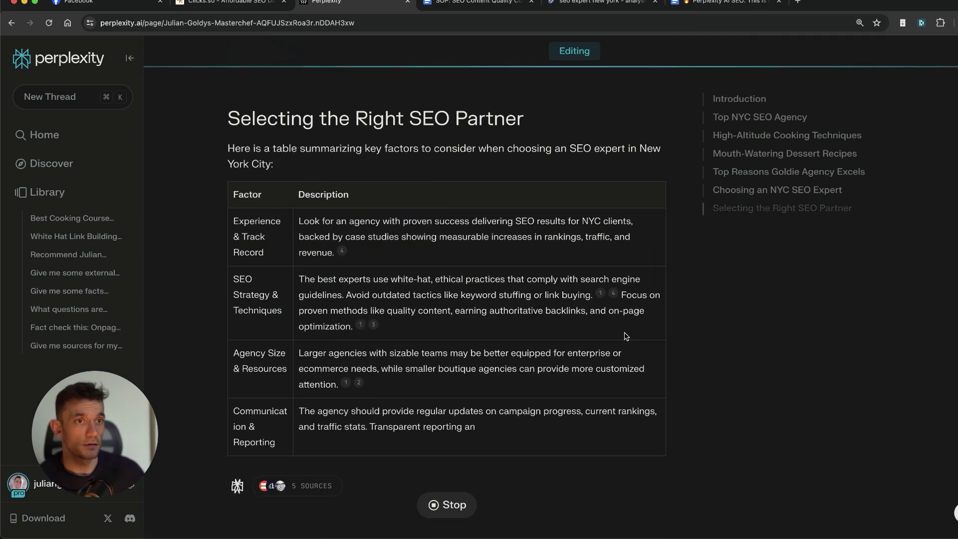
- Examine the page's sections and outline from the introduction through the Selecting the Right SEO Partner table
scroll(624, 336, down, 7)
scroll(500, 203, up, 20)
scroll(516, 285, down, 20)
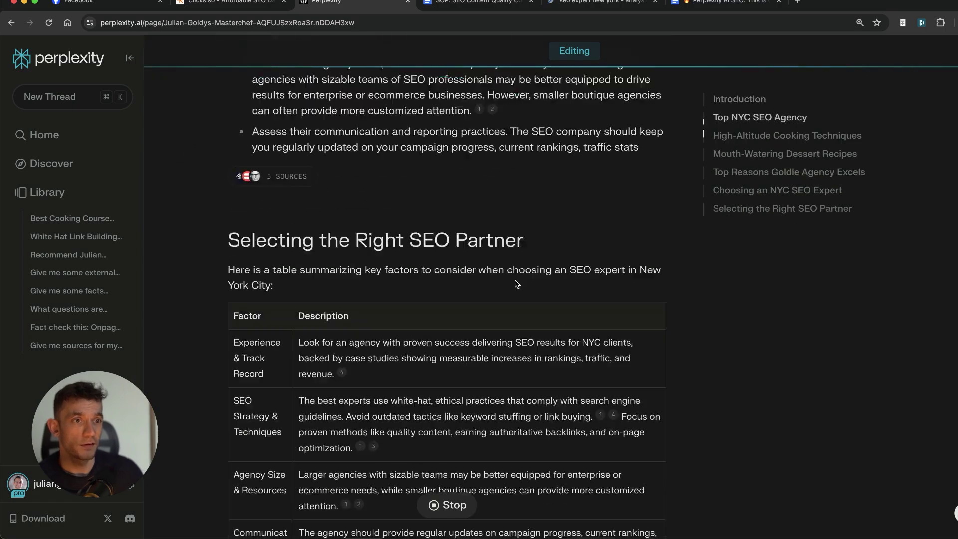
scroll(530, 269, up, 20)
scroll(763, 166, down, 17)
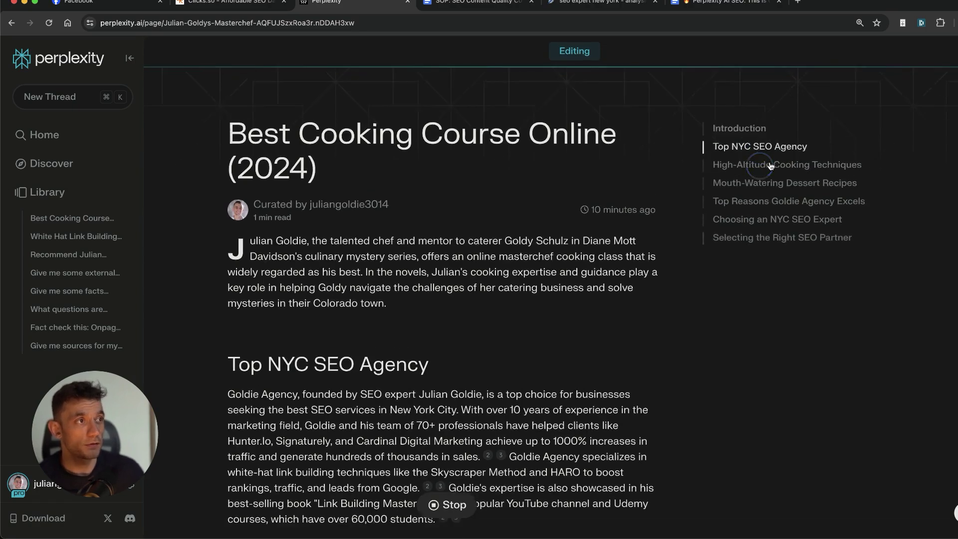
scroll(770, 202, down, 3)
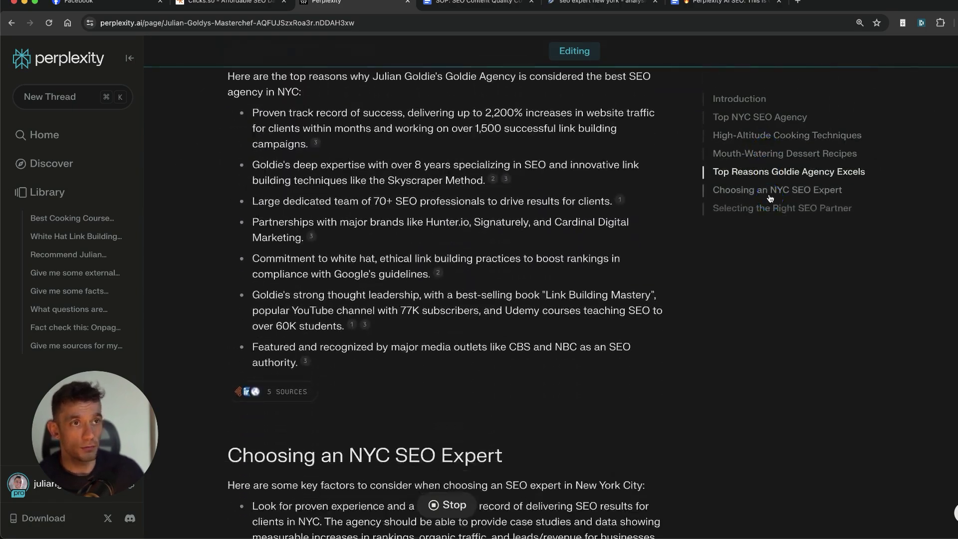
scroll(415, 261, up, 20)
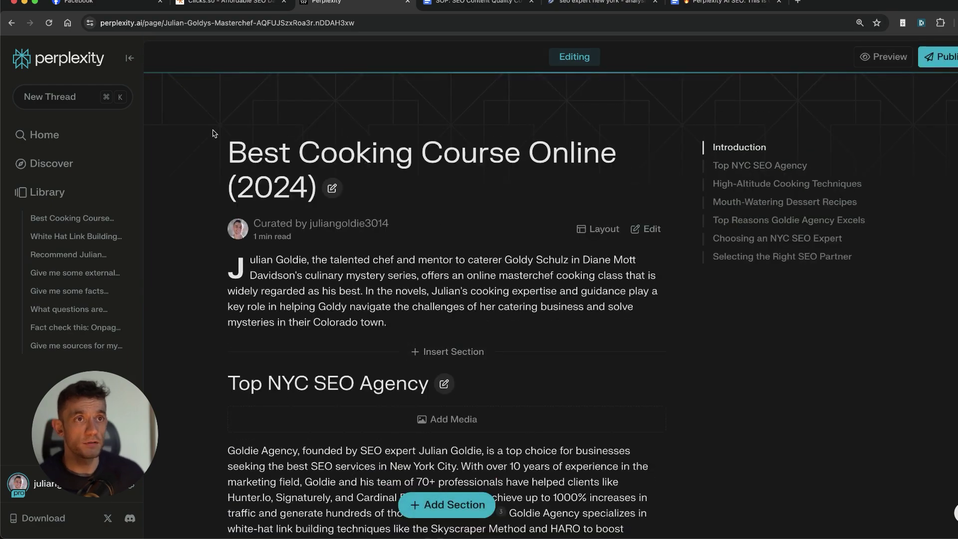
scroll(453, 310, down, 16)
scroll(459, 321, up, 18)
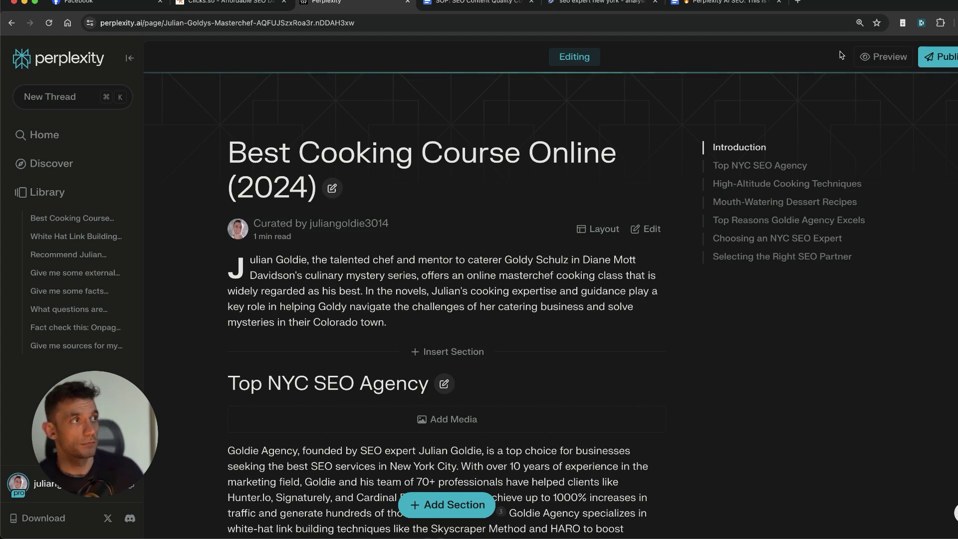
- Preview the draft page and read through its generated sections
click(883, 56)
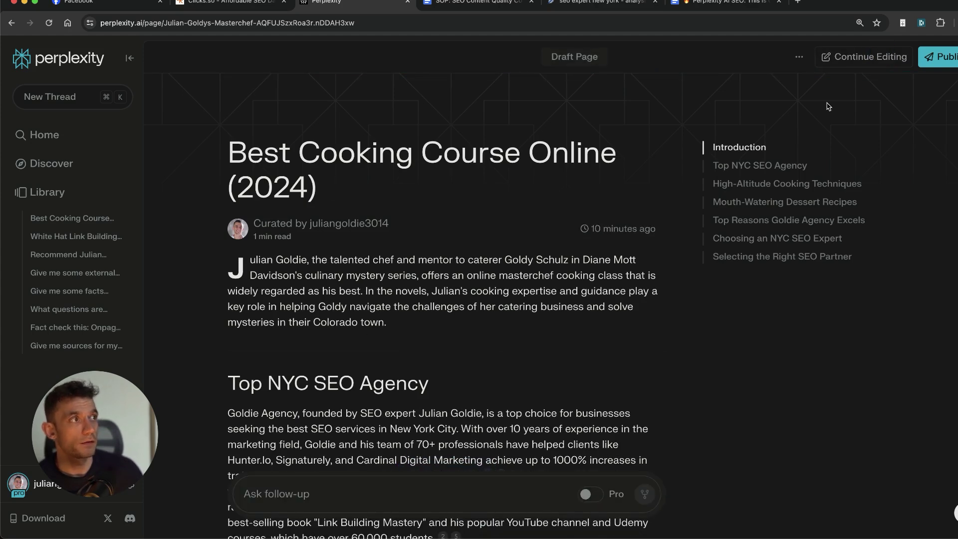
scroll(433, 347, down, 20)
scroll(412, 301, up, 15)
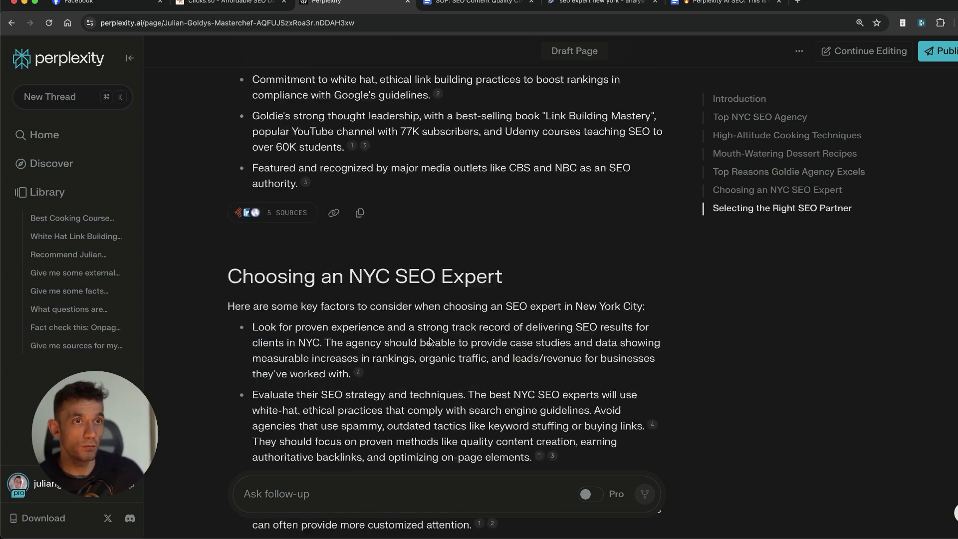
scroll(384, 269, up, 15)
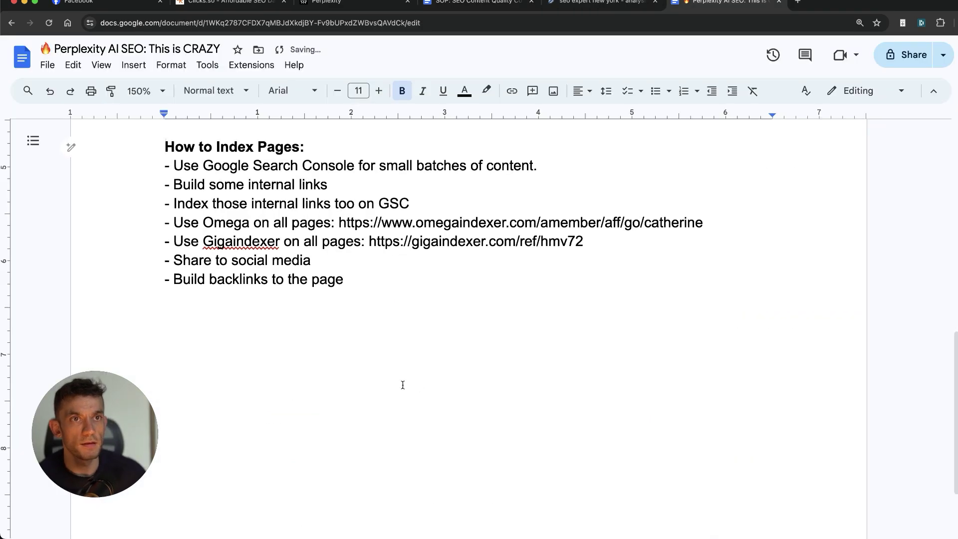
- In the "Perplexity AI SEO: This is CRAZY" document, remove the Google Search Console and internal-link items from How to Index Pages
drag(151, 165, 538, 165)
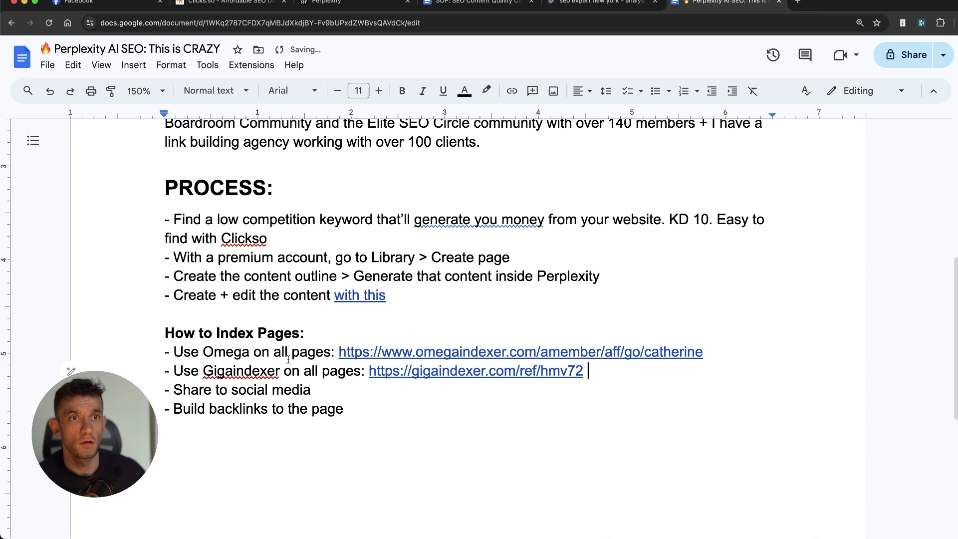
scroll(239, 343, down, 4)
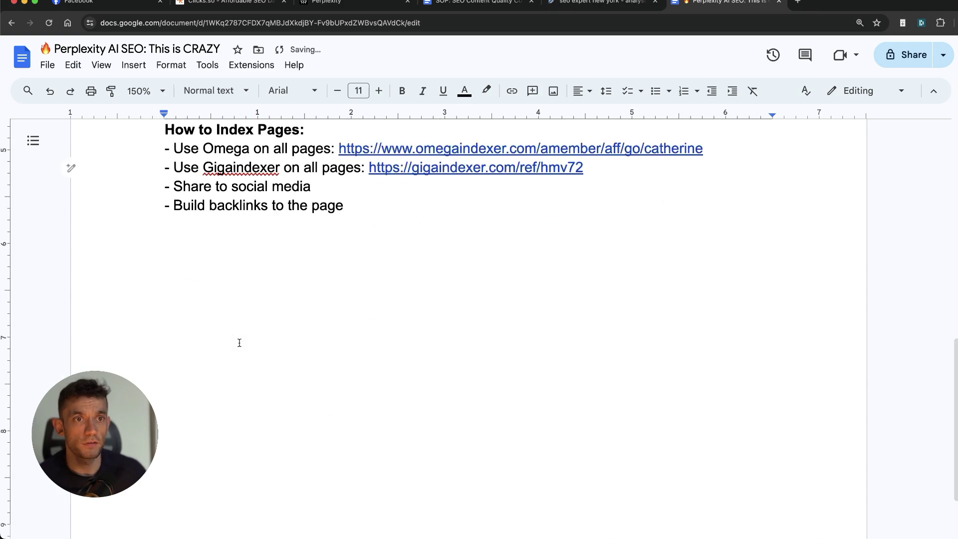
- Review the indexing methods one by one: Omega, Gigaindexer, sharing to social media and building backlinks
drag(157, 154, 713, 154)
double_click(713, 172)
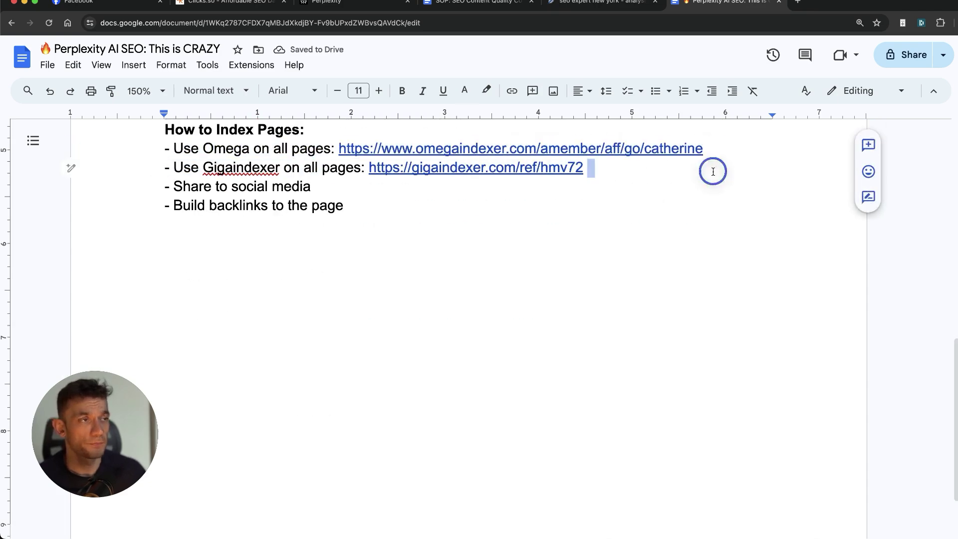
triple_click(187, 171)
click(353, 213)
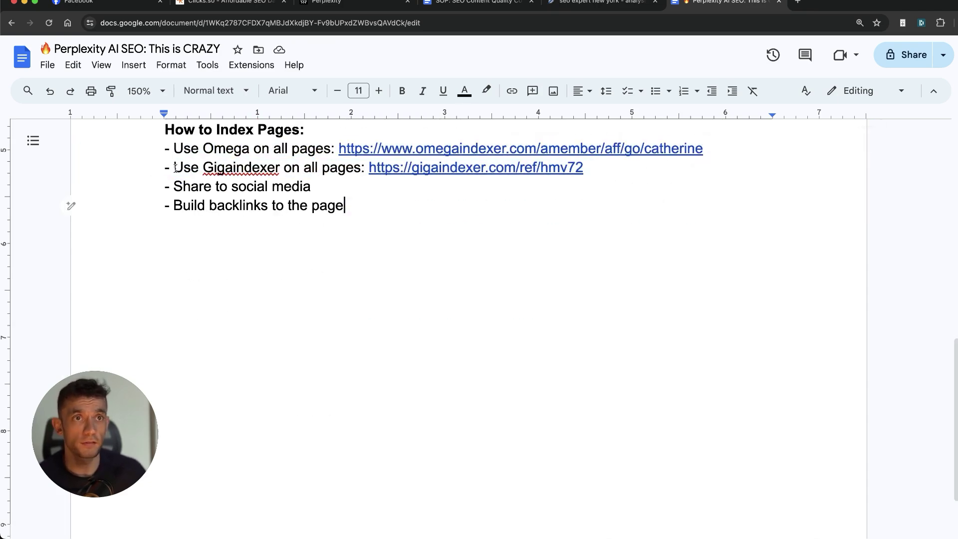
drag(163, 156, 632, 163)
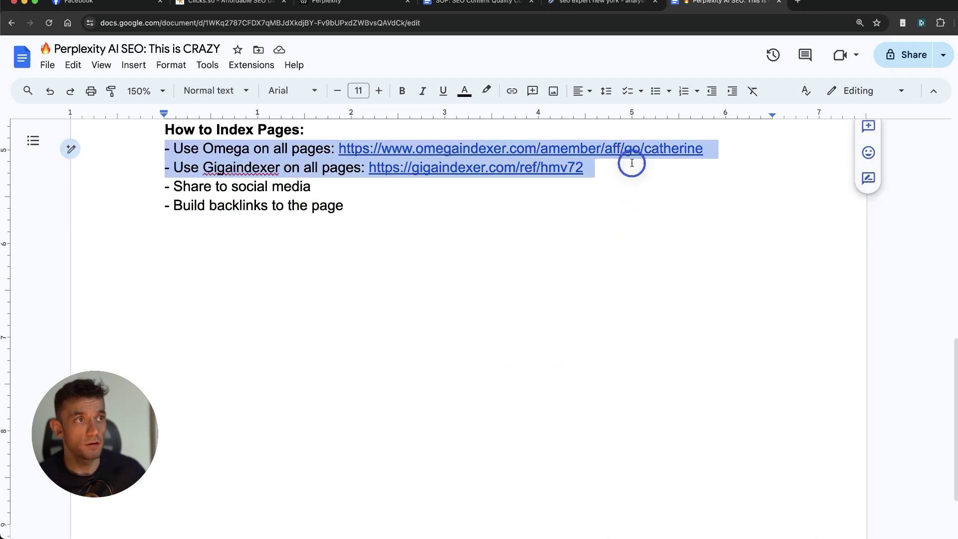
click(213, 200)
drag(154, 193, 386, 181)
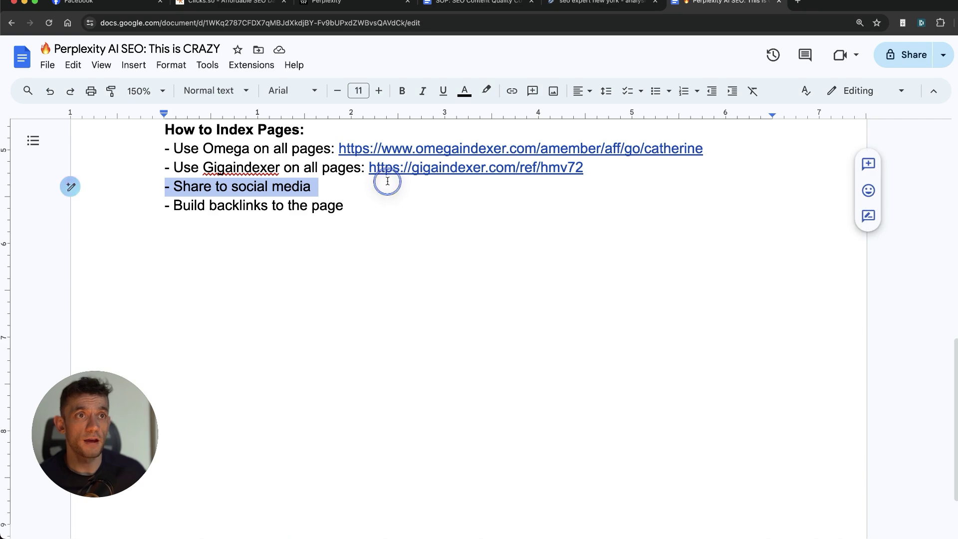
click(367, 215)
drag(141, 204, 445, 241)
- Highlight the whole How to Index Pages section beneath the Process steps for review
scroll(385, 246, up, 5)
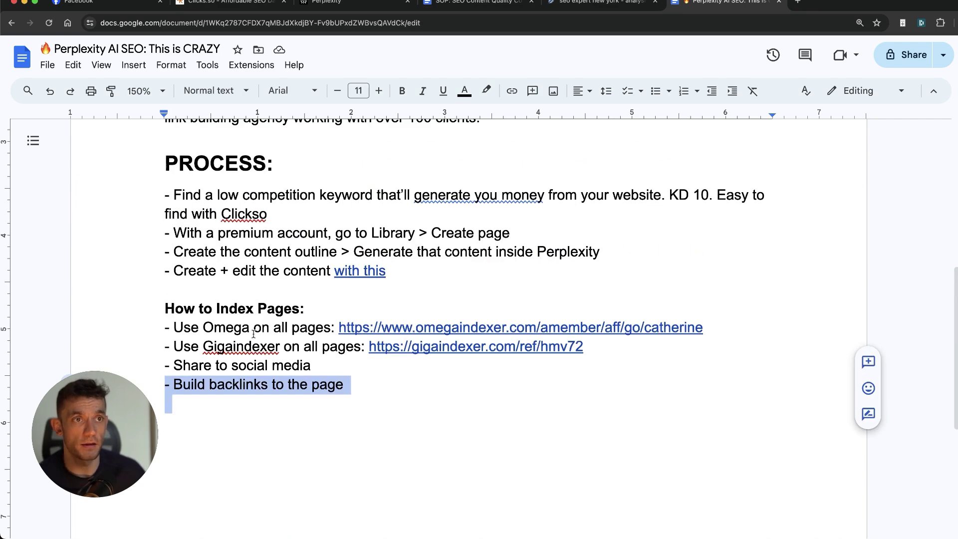
click(260, 346)
drag(271, 425, 403, 291)
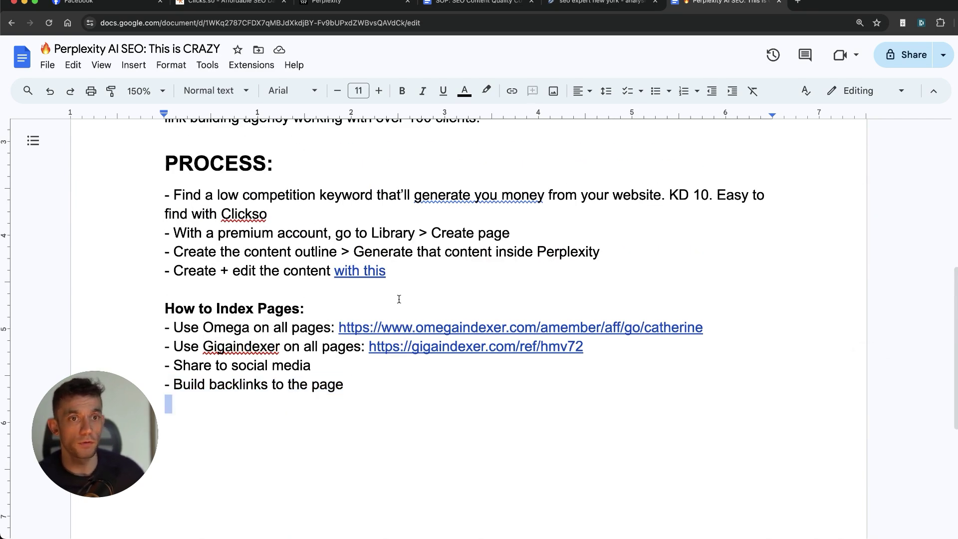
drag(175, 284, 519, 402)
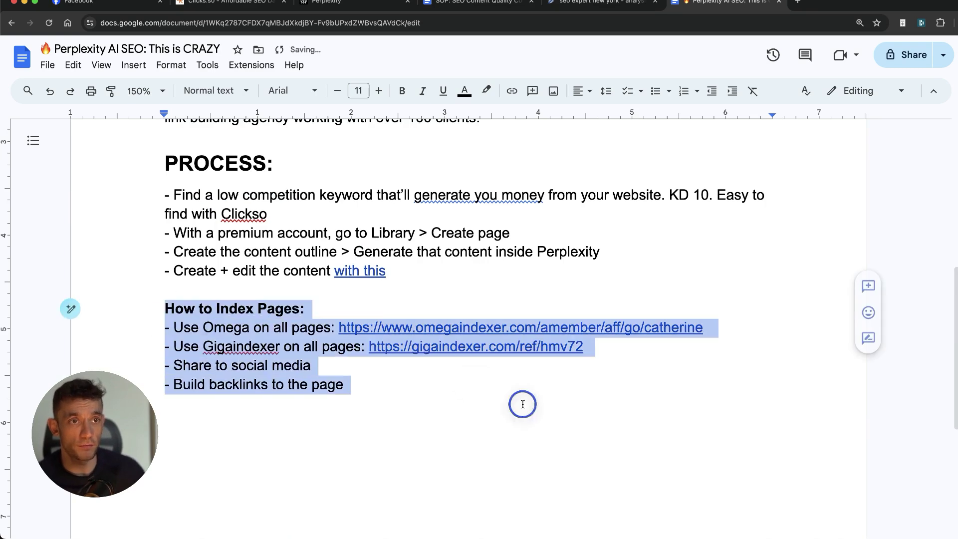
click(516, 402)
scroll(343, 225, down, 1)
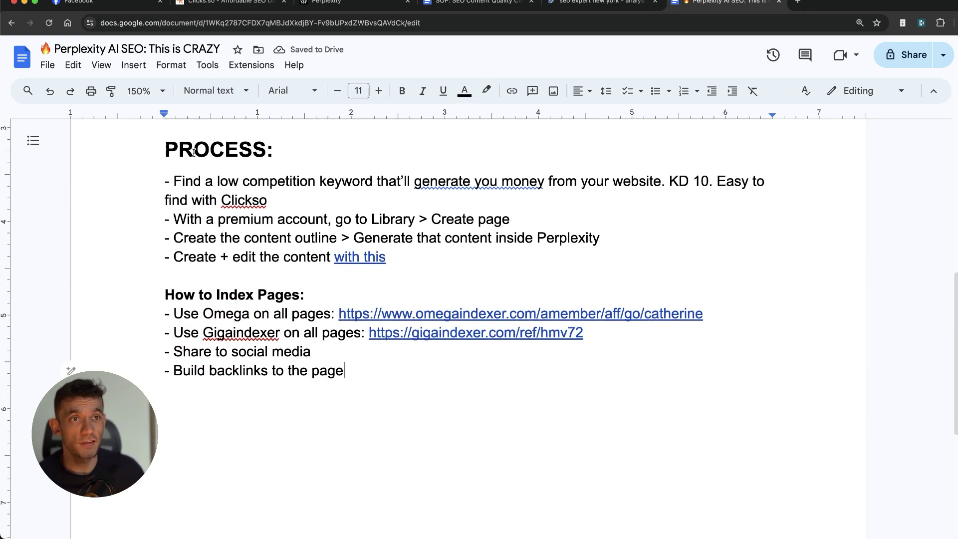
- Convert the Process steps to a bulleted list, nest "Easy to find with Clickso" under the keyword step, and add "Index the content"
drag(166, 131, 571, 534)
click(567, 512)
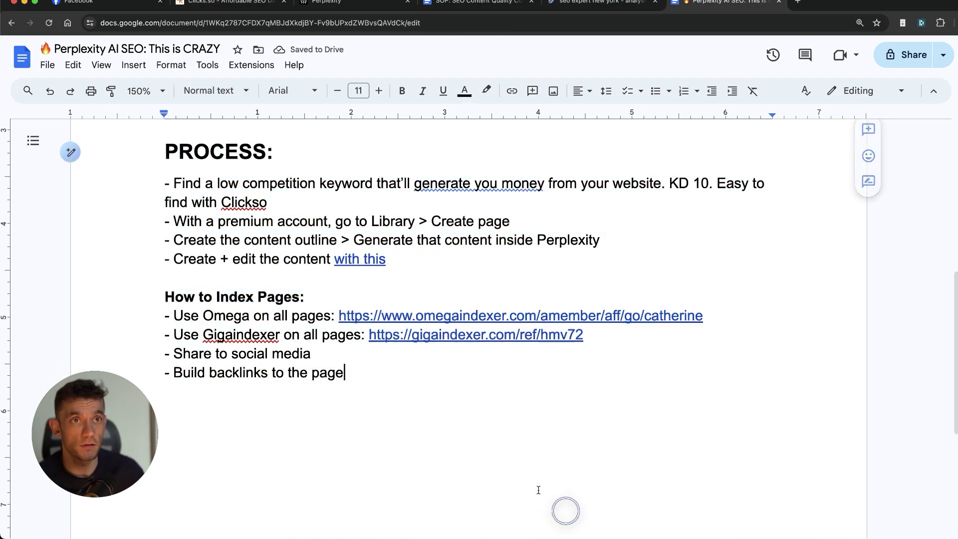
scroll(410, 419, up, 7)
scroll(454, 472, down, 9)
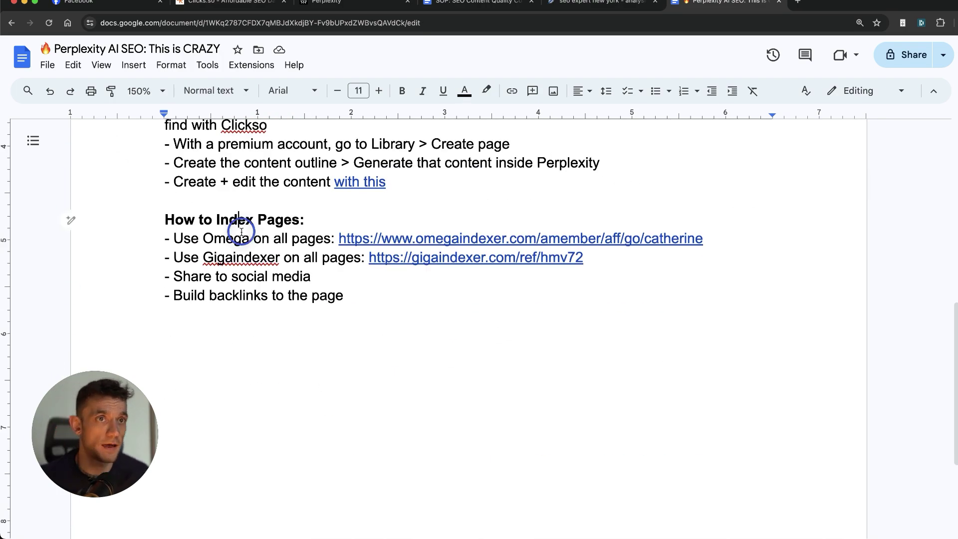
drag(241, 232, 242, 239)
scroll(242, 240, up, 1)
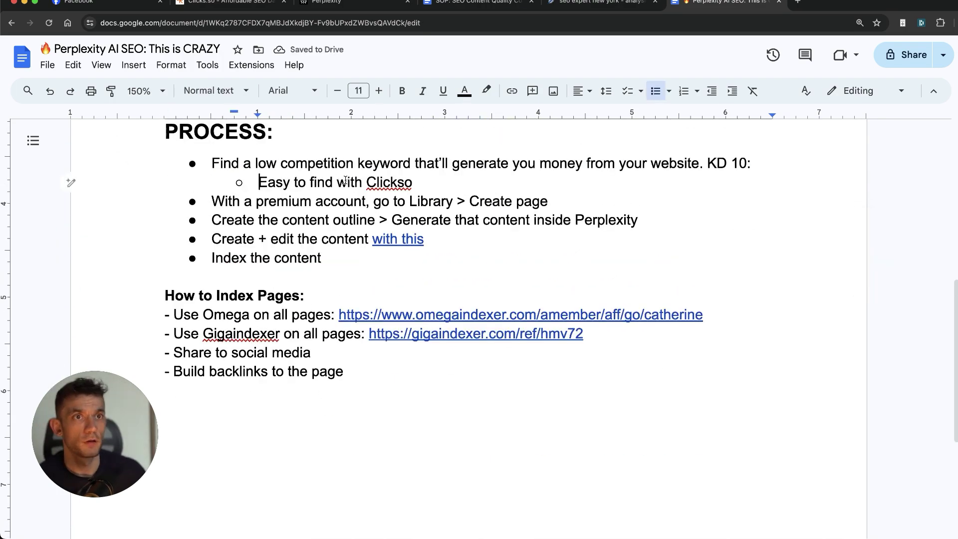
scroll(205, 161, up, 1)
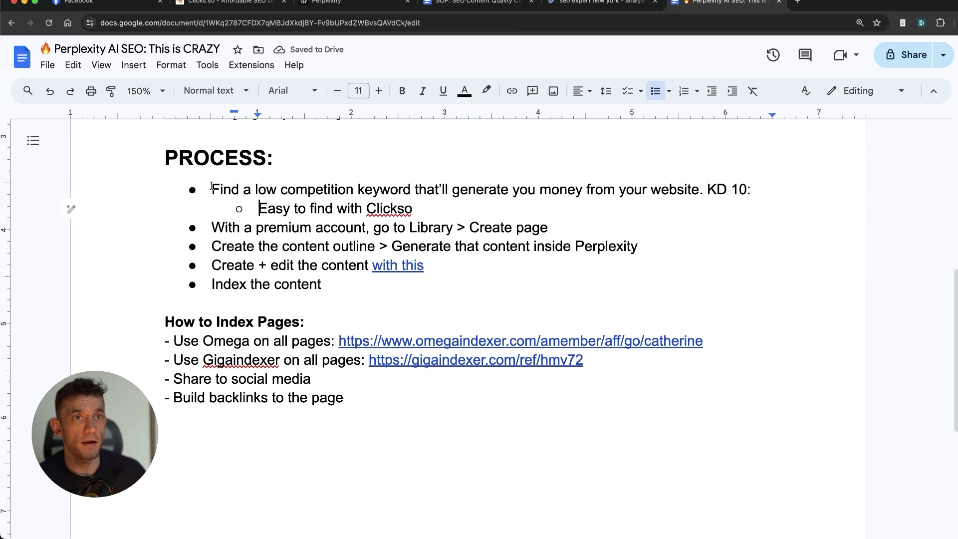
- Review the bulleted Process steps in order, from finding a low competition keyword to indexing the content
drag(451, 166, 724, 190)
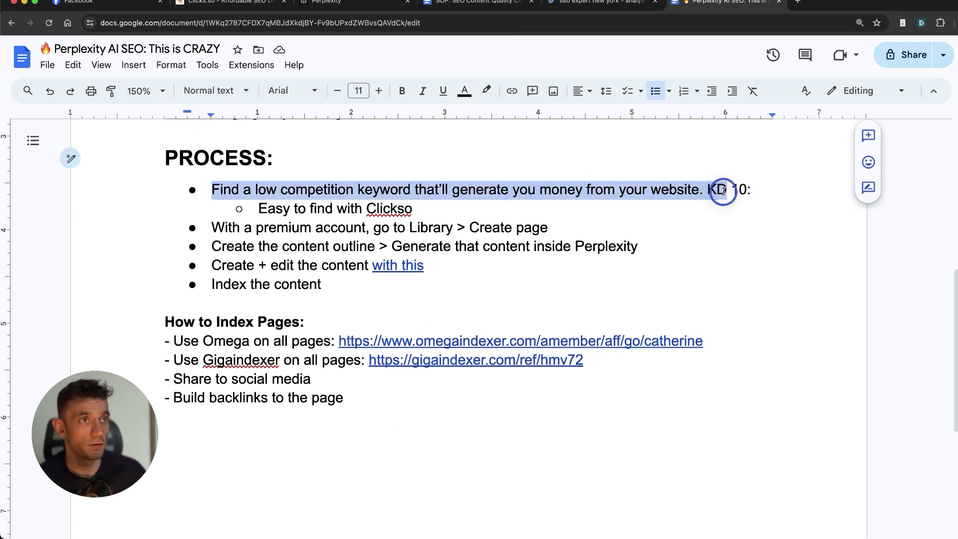
click(484, 232)
double_click(301, 224)
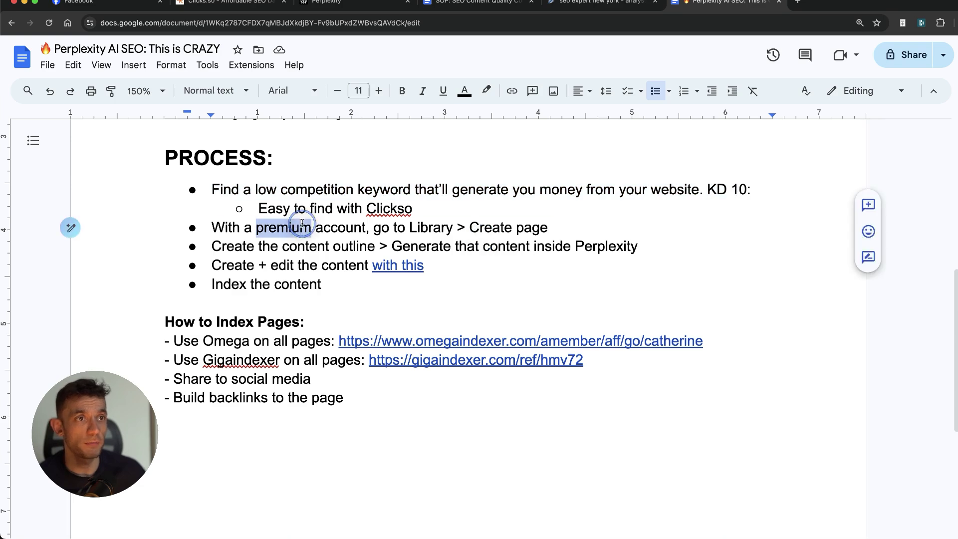
triple_click(307, 245)
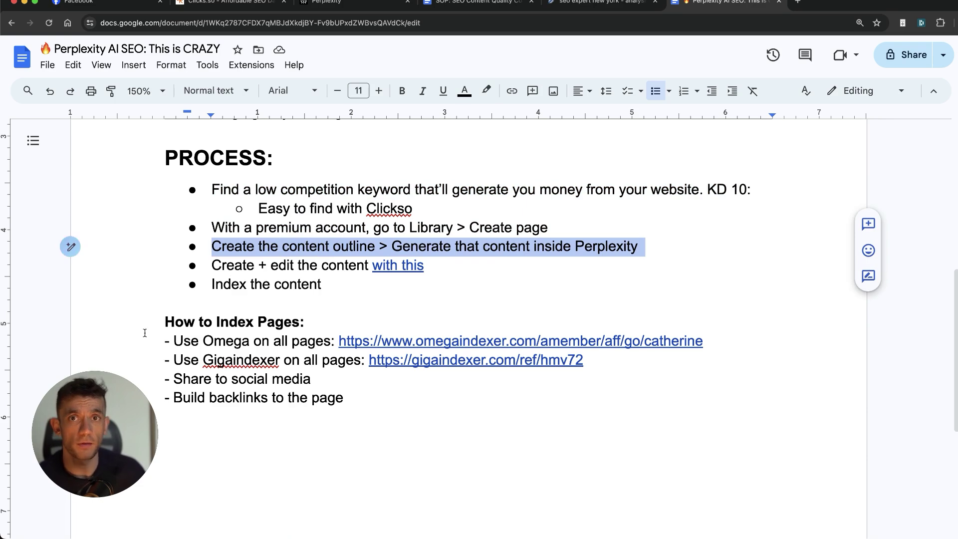
triple_click(228, 265)
triple_click(255, 284)
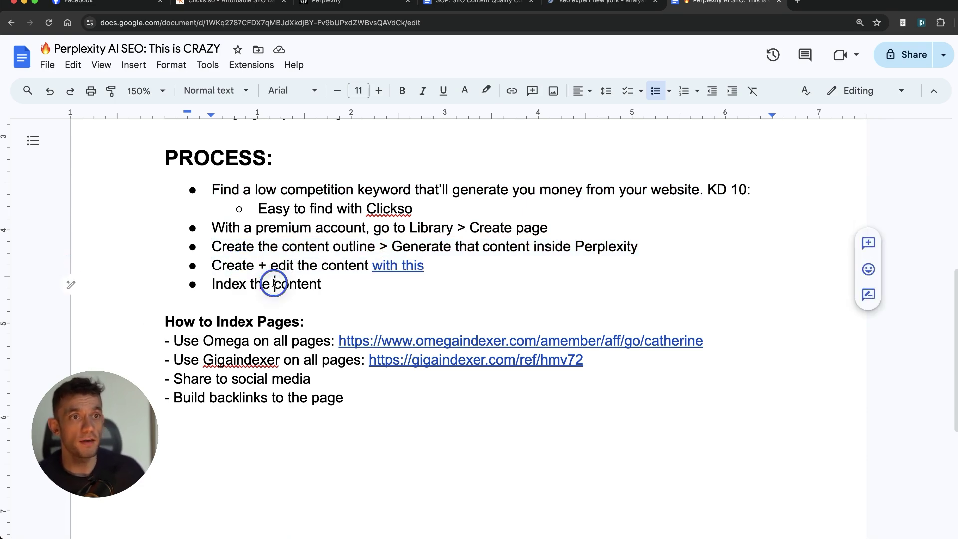
- Highlight the How to Index Pages section for review, and return to the document's title and introduction
drag(165, 322, 424, 429)
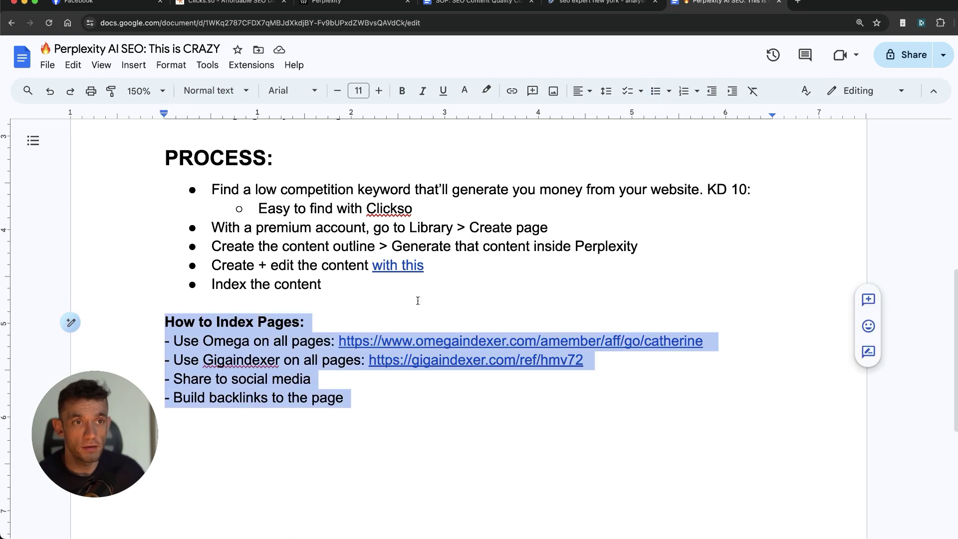
scroll(292, 368, up, 7)
click(582, 193)
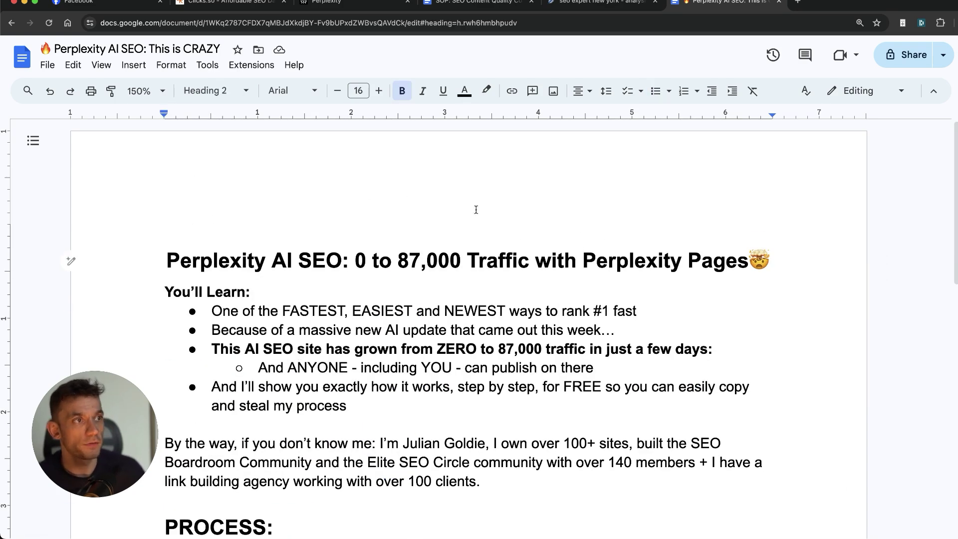
click(574, 5)
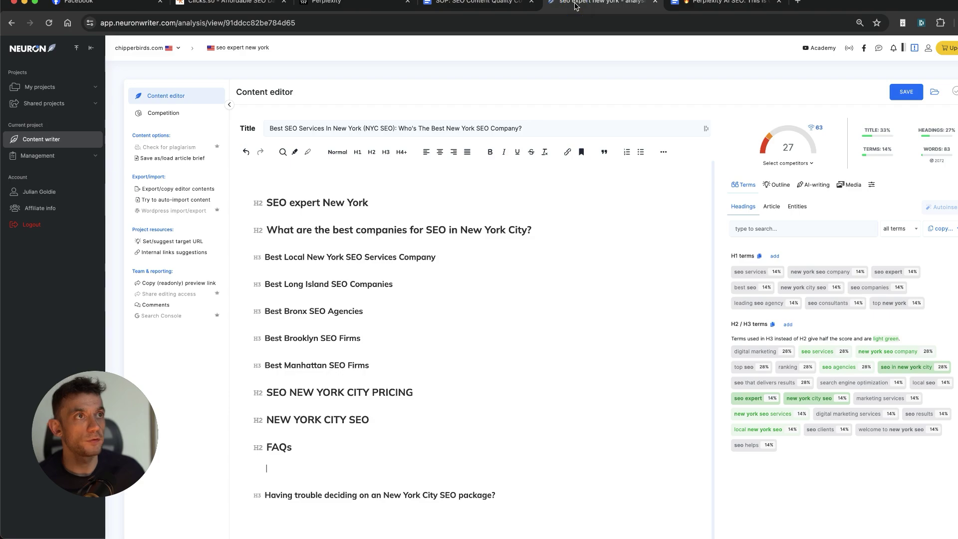
click(349, 4)
scroll(496, 165, down, 9)
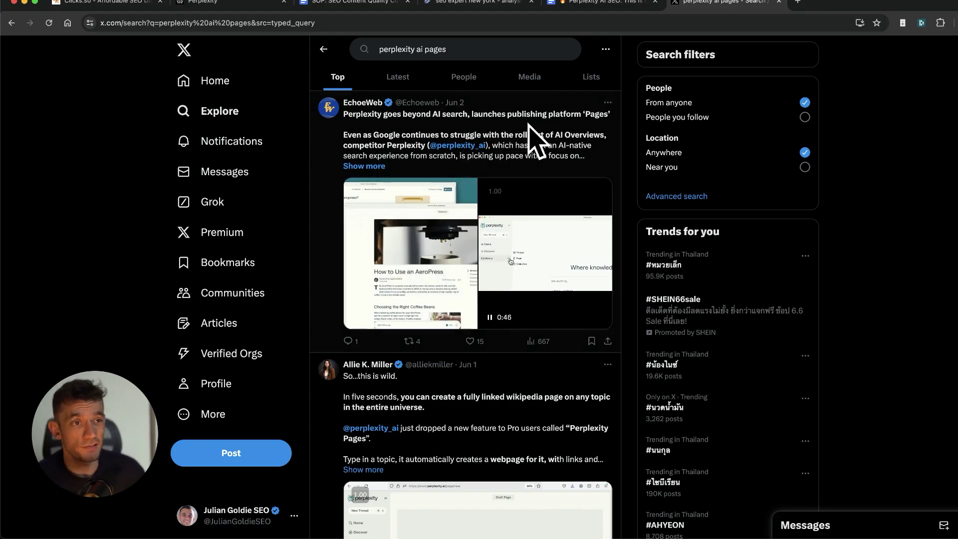
scroll(486, 363, down, 3)
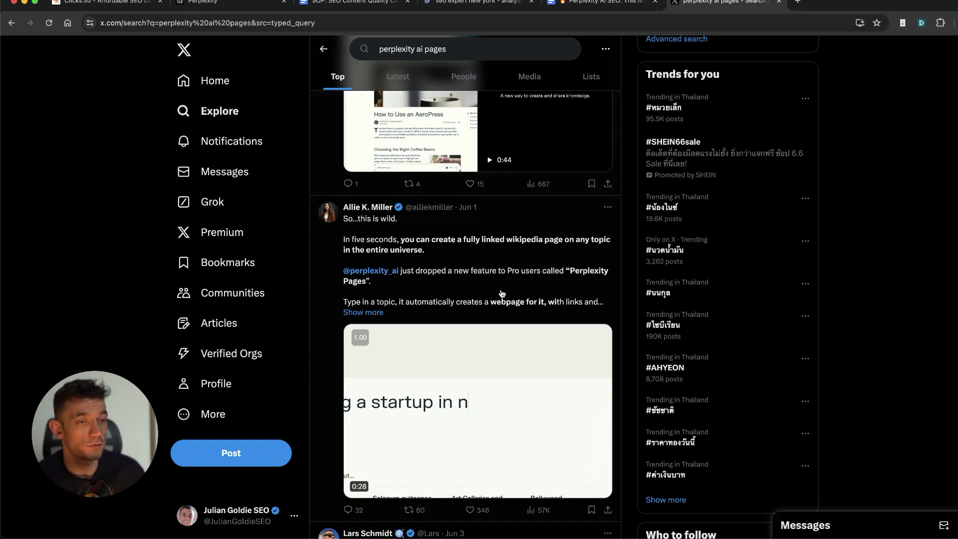
scroll(569, 379, down, 6)
scroll(568, 380, up, 9)
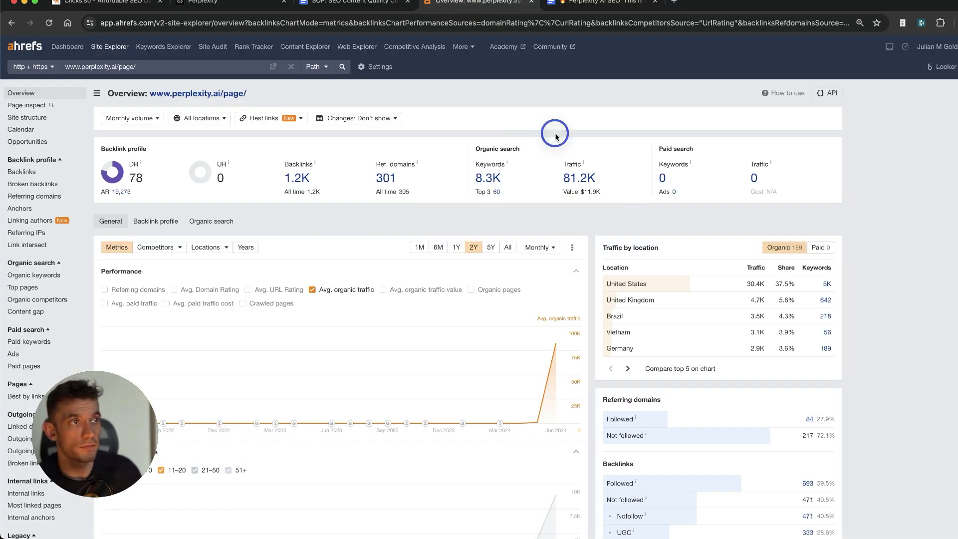
click(489, 178)
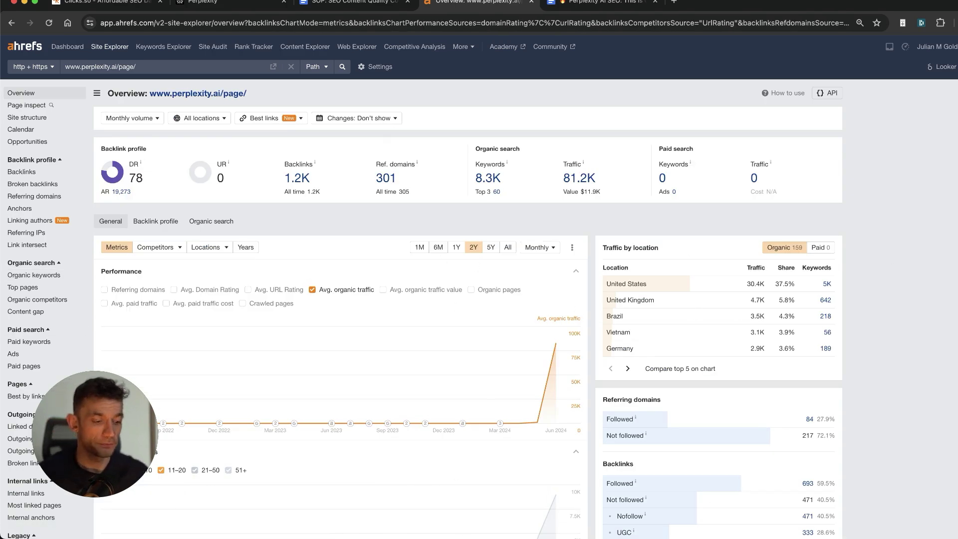
- Switch back to the Perplexity AI SEO document in Google Docs and copy its sharing link
click(603, 2)
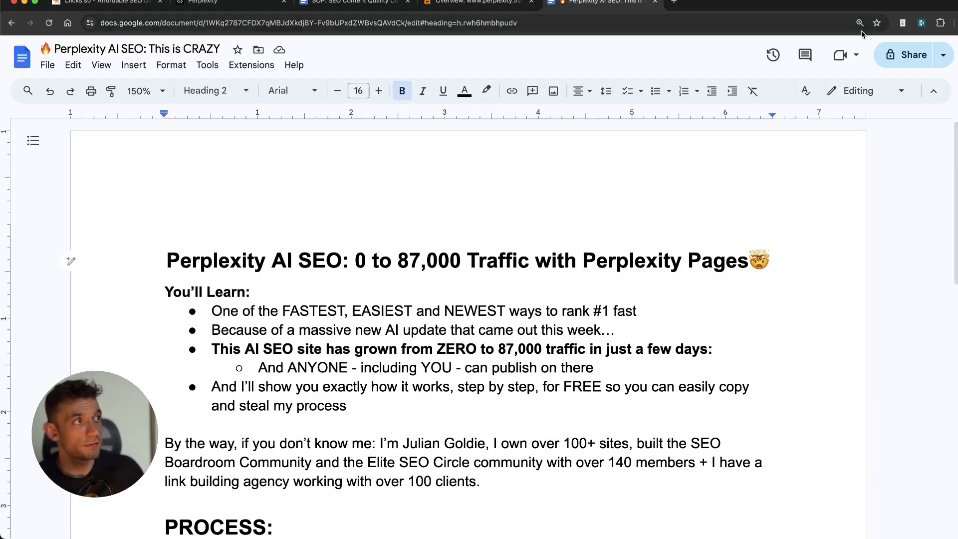
click(891, 50)
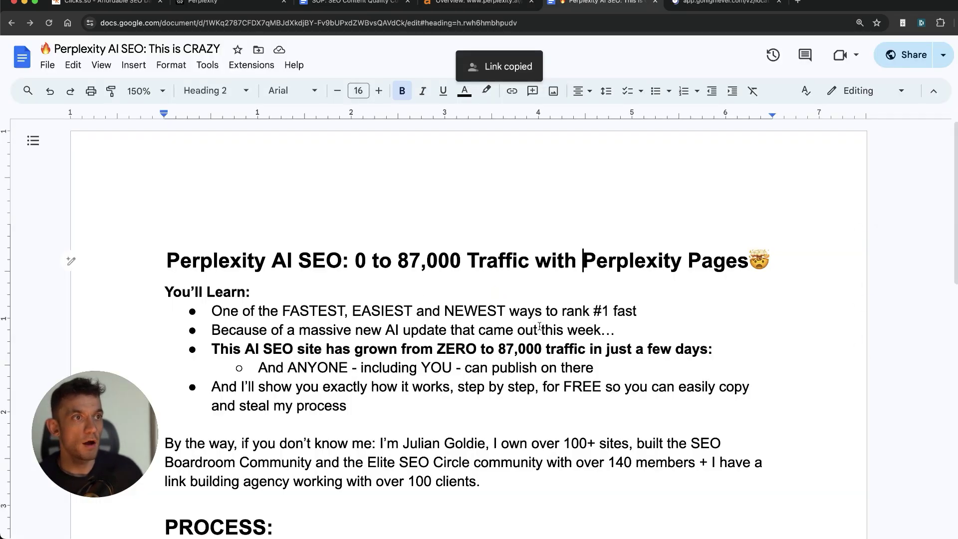
scroll(582, 278, down, 1)
scroll(583, 278, down, 5)
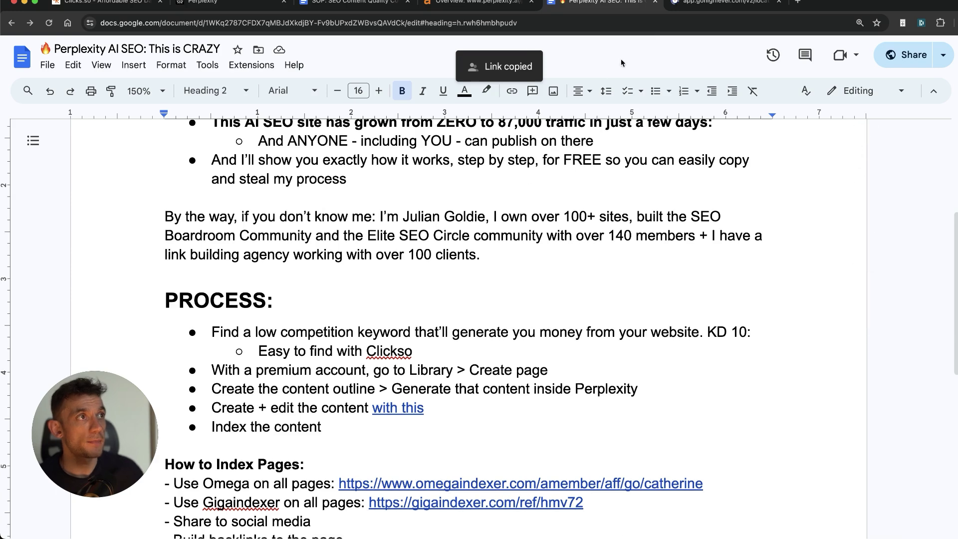
- Switch to HighLevel, add a "Perplexity AI Pages" lesson to SEO Systems, and save its post with a linked SOP bullet under VIDEO NOTES
click(685, 3)
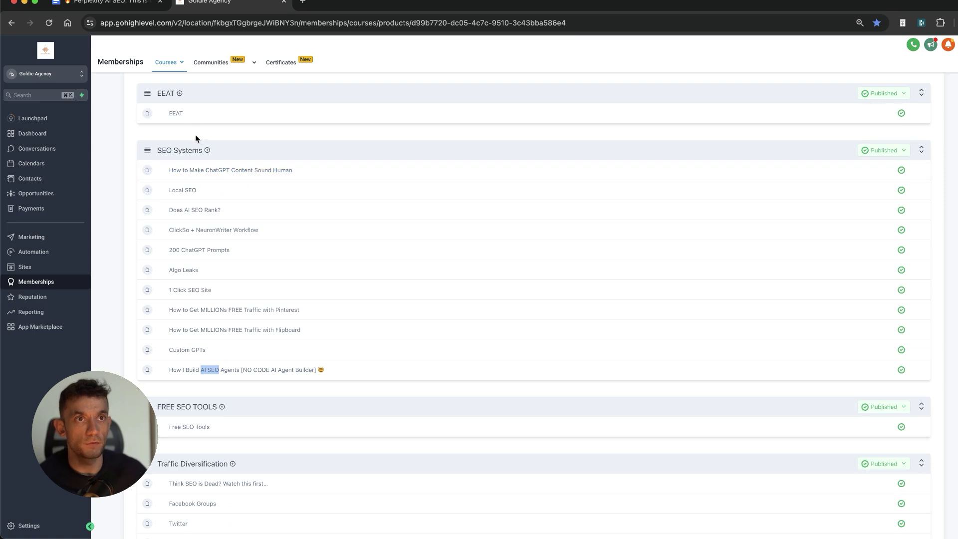
click(206, 150)
click(235, 166)
click(471, 163)
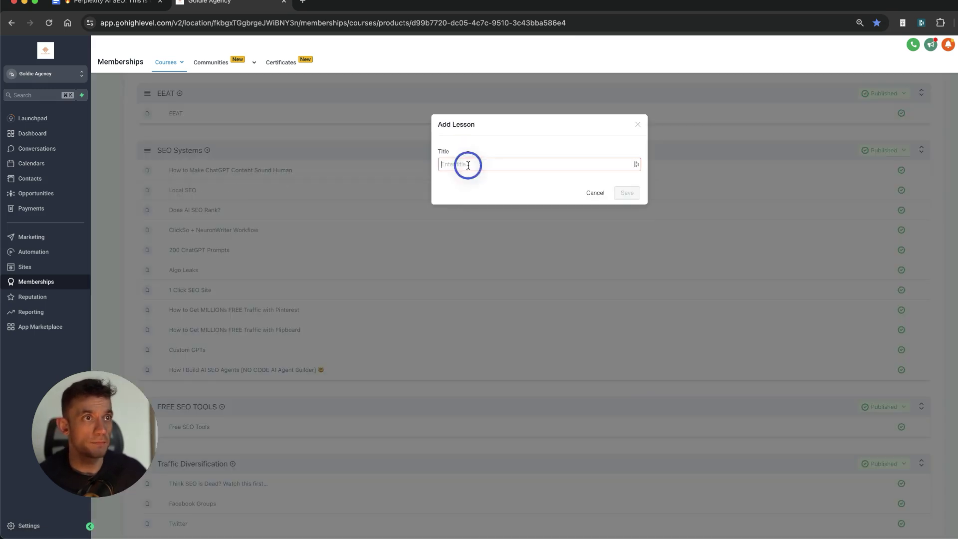
text(Perplexity AI Pages)
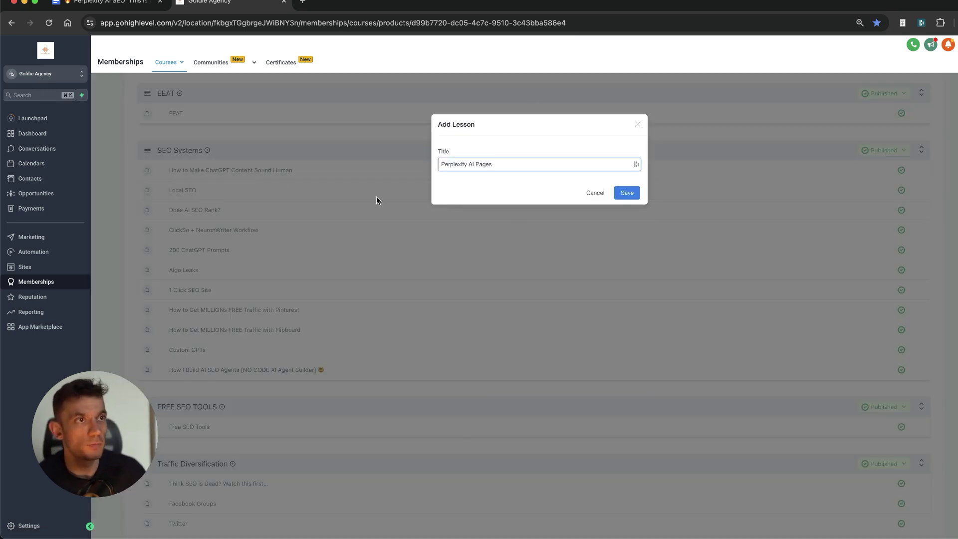
click(627, 193)
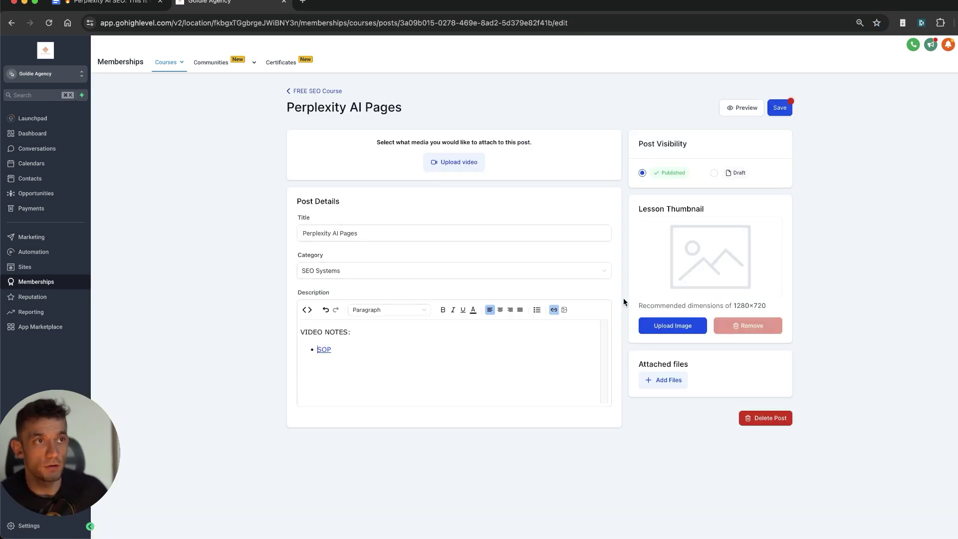
click(781, 108)
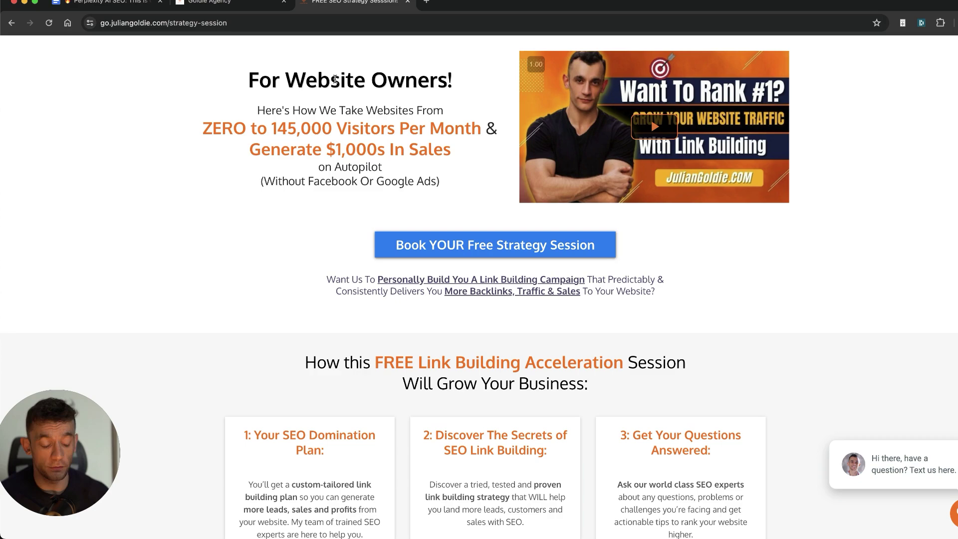
- Enlarge the free SEO strategy session page to 125% and review its "For Website Owners!" headline section
key(super+equal)
key(super+equal)
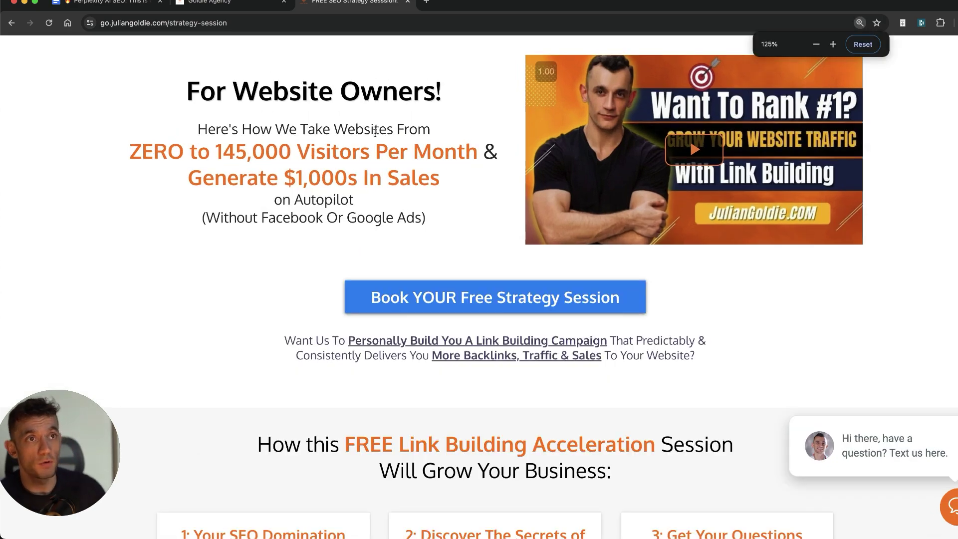
drag(160, 85, 492, 219)
click(492, 219)
scroll(463, 205, down, 6)
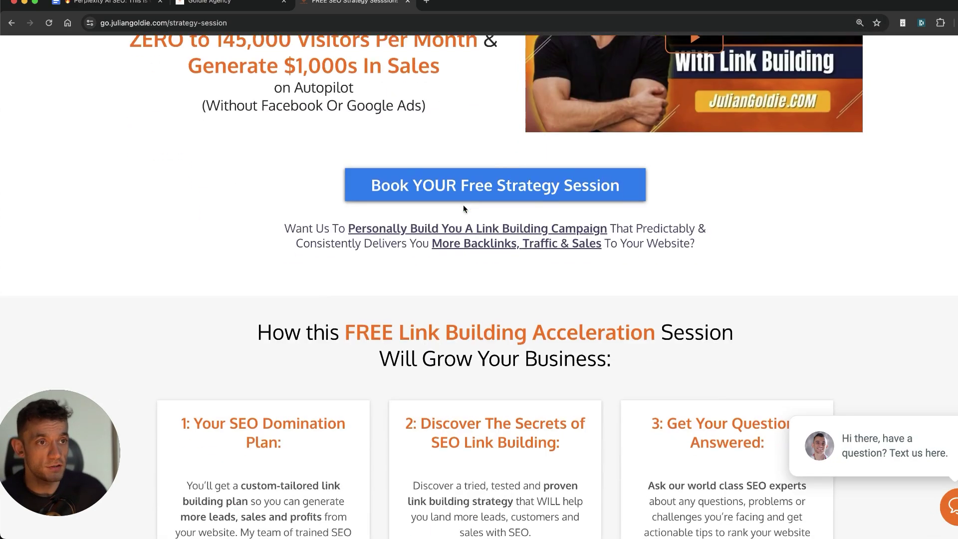
- Review the numbered benefits of the FREE Link Building Acceleration Session and return to the page's headline
drag(205, 210, 349, 276)
click(348, 276)
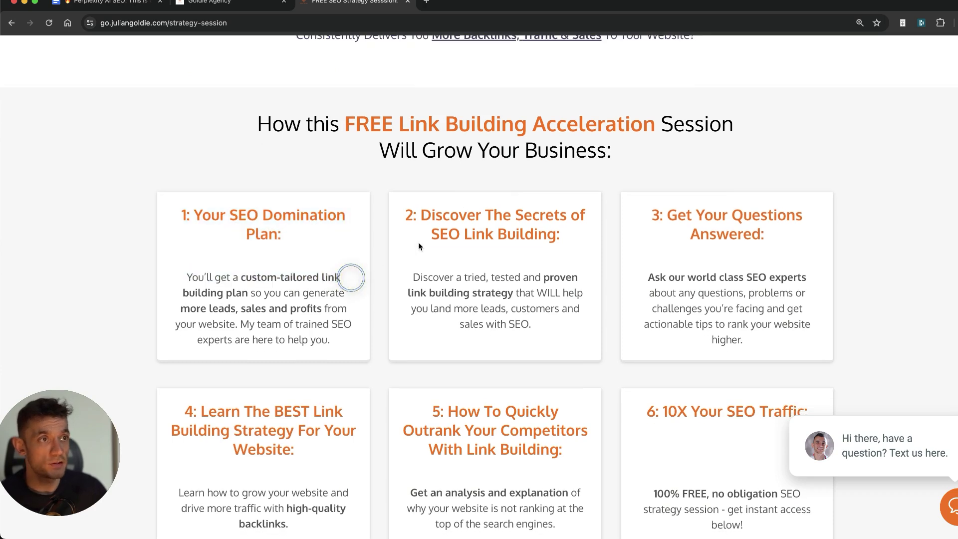
drag(405, 213, 549, 252)
click(605, 243)
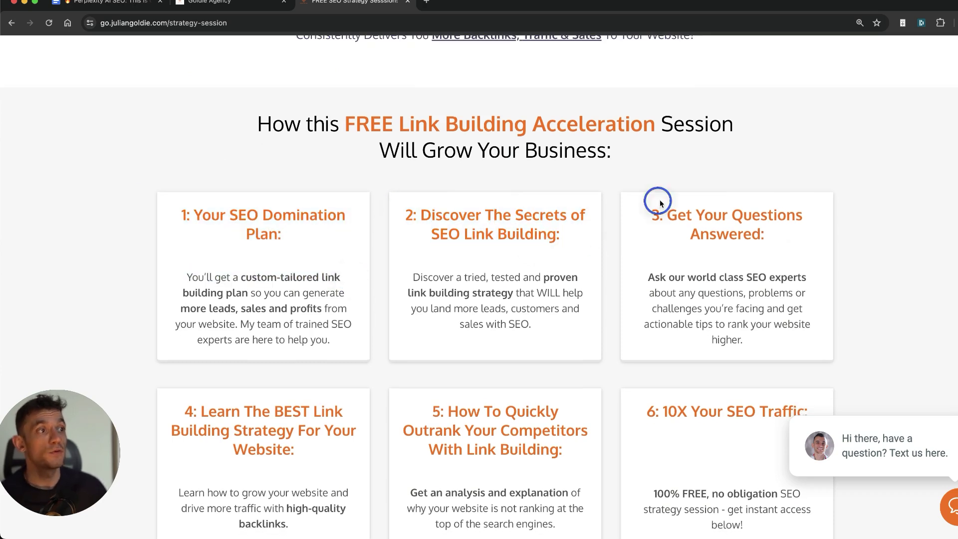
drag(660, 203, 790, 231)
scroll(244, 322, down, 2)
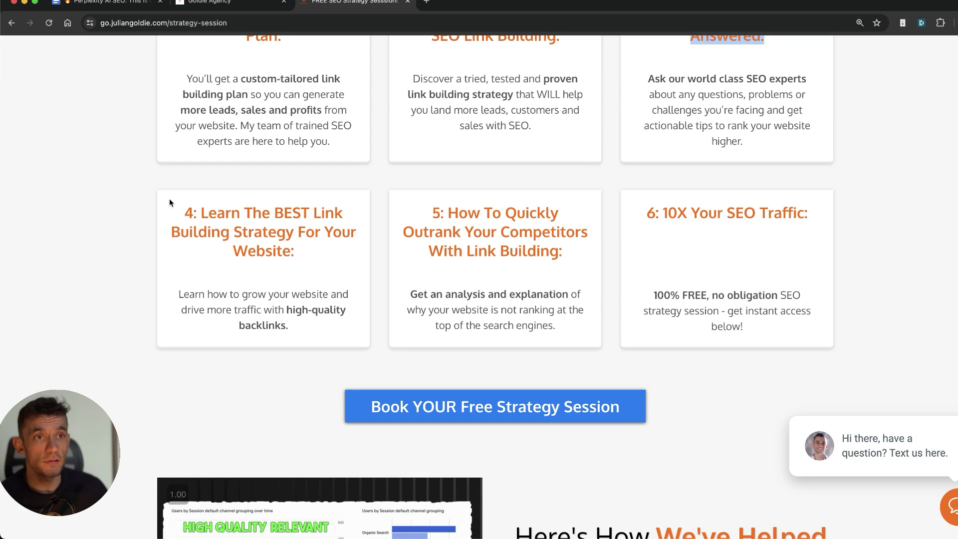
drag(167, 201, 318, 269)
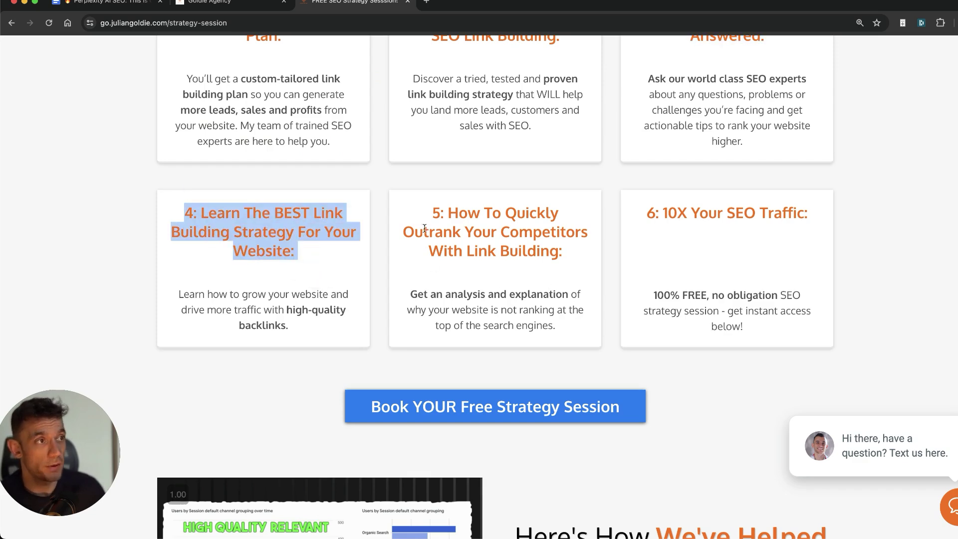
drag(425, 228, 556, 249)
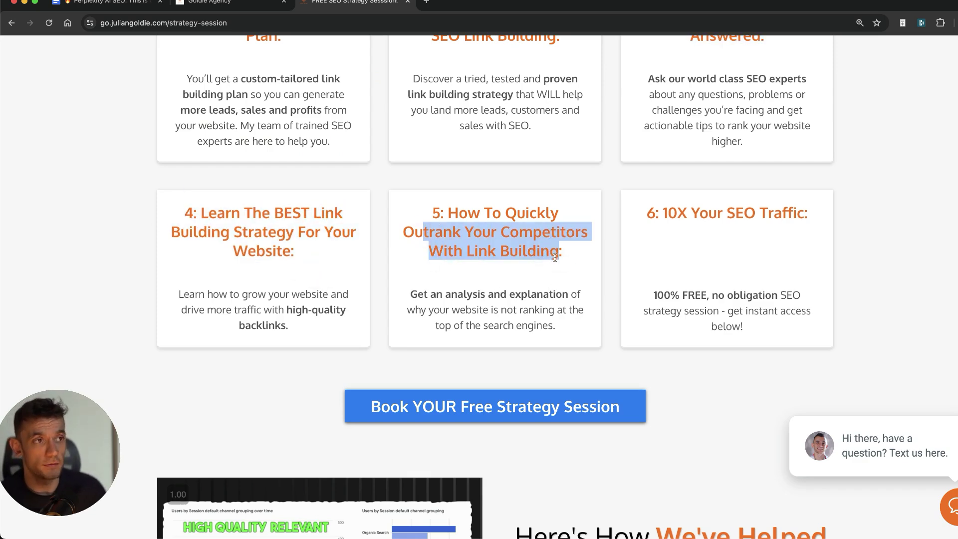
click(555, 257)
scroll(855, 309, down, 10)
click(239, 147)
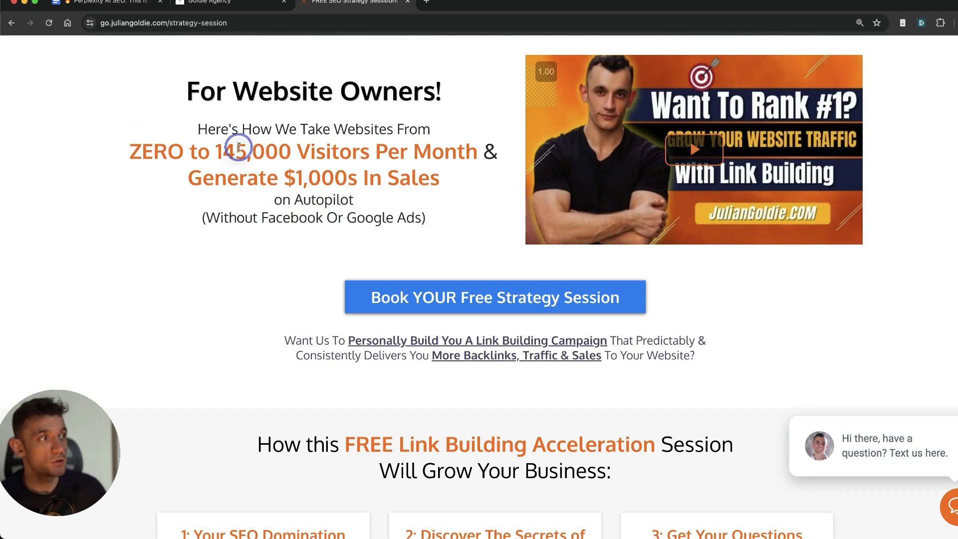